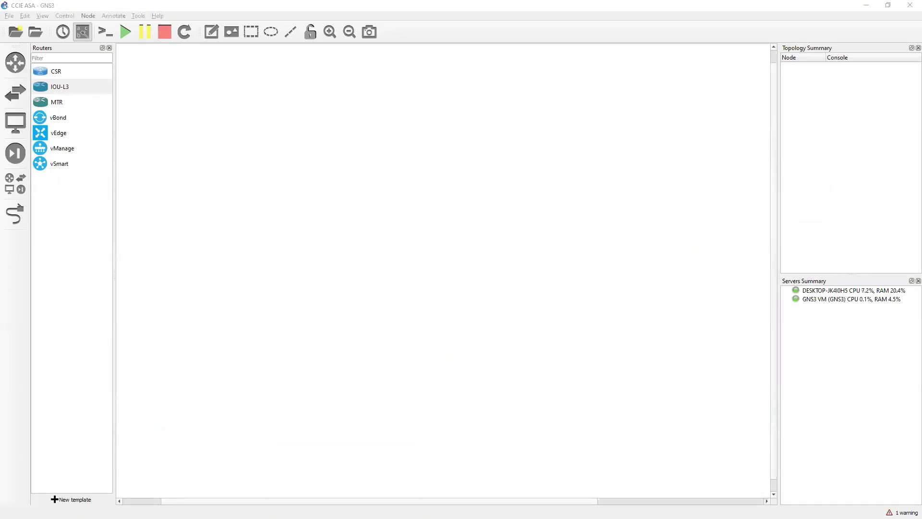
Step: Place two ASAv firewalls on the canvas and start all devices
left_click(378, 142)
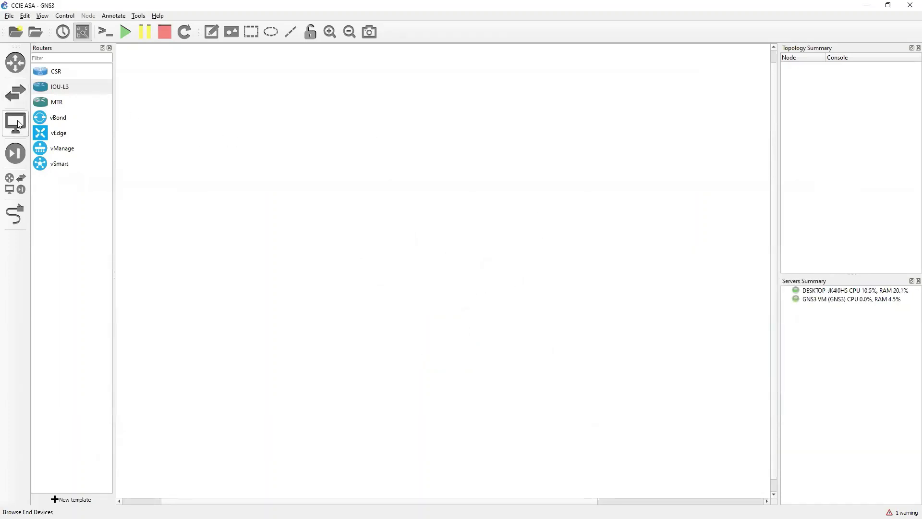
left_click(17, 154)
left_click_drag(44, 72, 362, 177)
left_click_drag(58, 72, 518, 183)
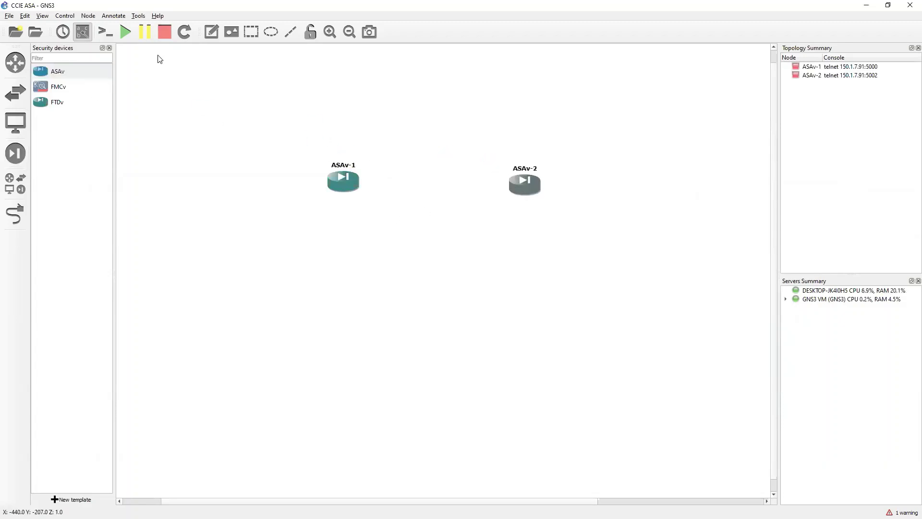
left_click(125, 32)
left_click(475, 278)
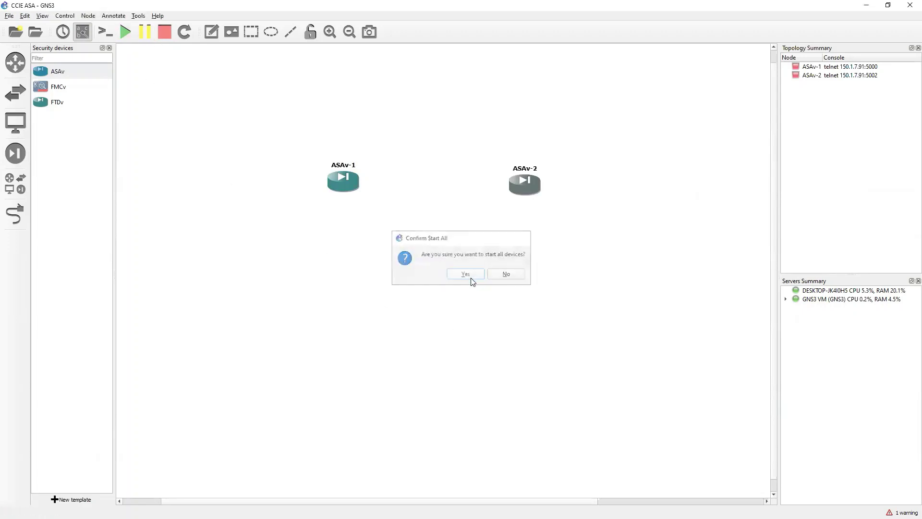
Step: Add an Ethernet switch, Switch1, hosted on the chosen server
left_click(19, 96)
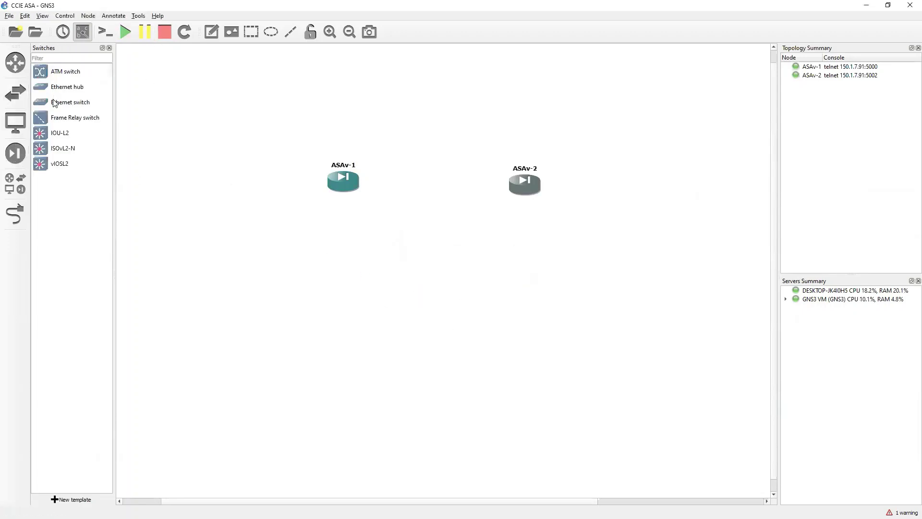
left_click_drag(56, 104, 439, 111)
left_click(482, 264)
left_click(482, 264)
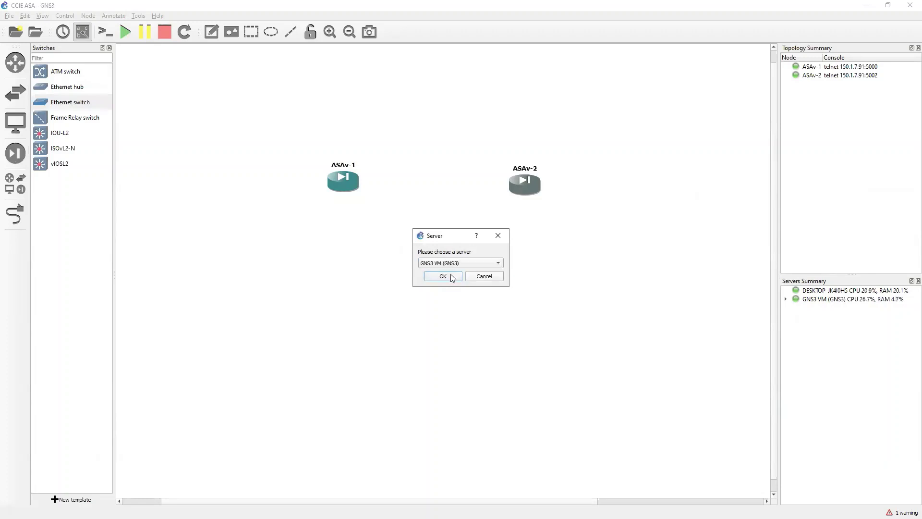
left_click(451, 275)
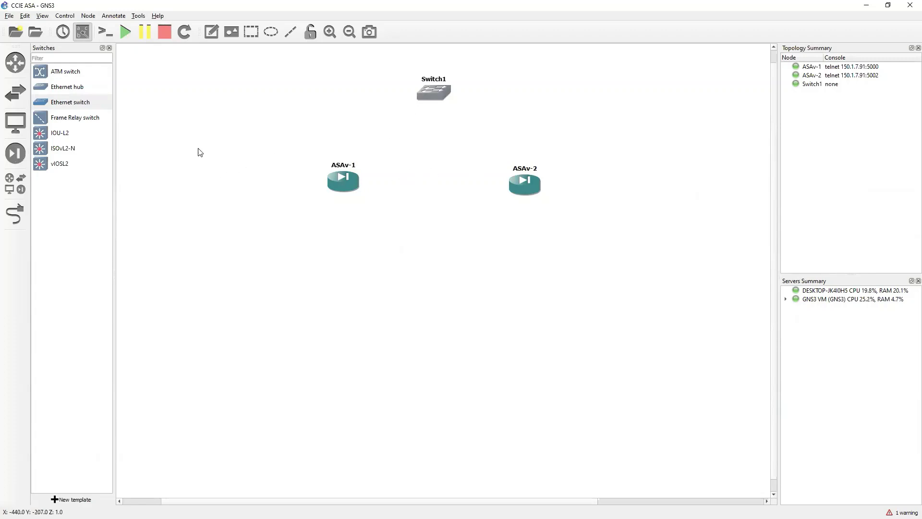
Step: Add a Cloud node on the GNS3 VM and position it left of Switch1
left_click(17, 128)
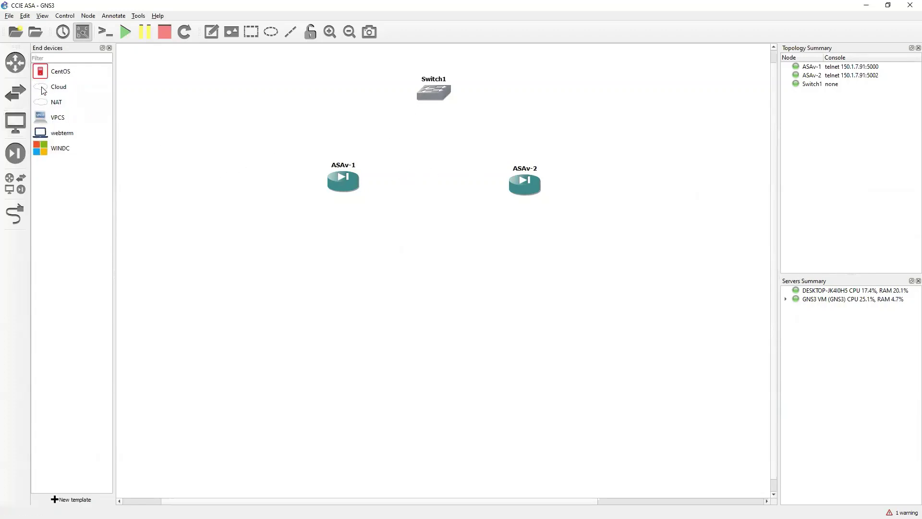
left_click_drag(43, 90, 377, 162)
left_click(460, 263)
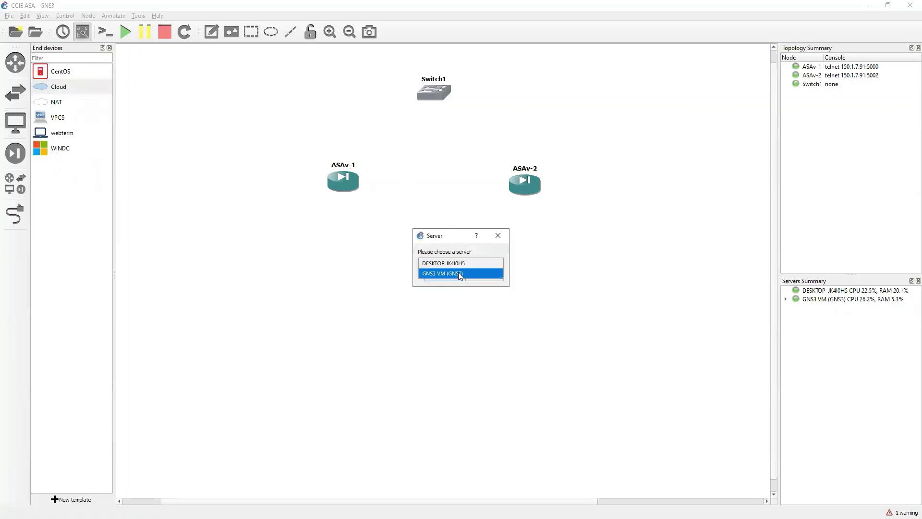
left_click(458, 272)
left_click(442, 275)
left_click_drag(330, 87, 325, 85)
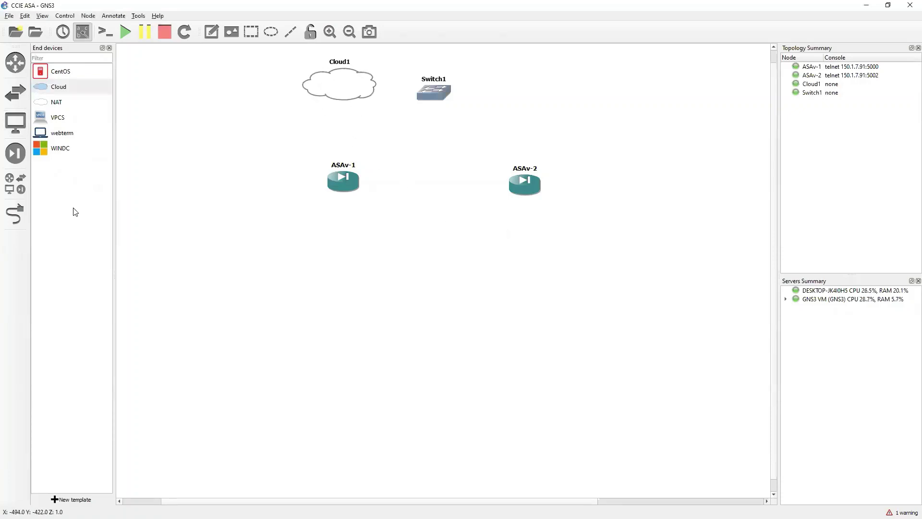
Step: Link Switch1 Ethernet0 to Cloud1 eth0
left_click(16, 214)
left_click(433, 91)
left_click(453, 96)
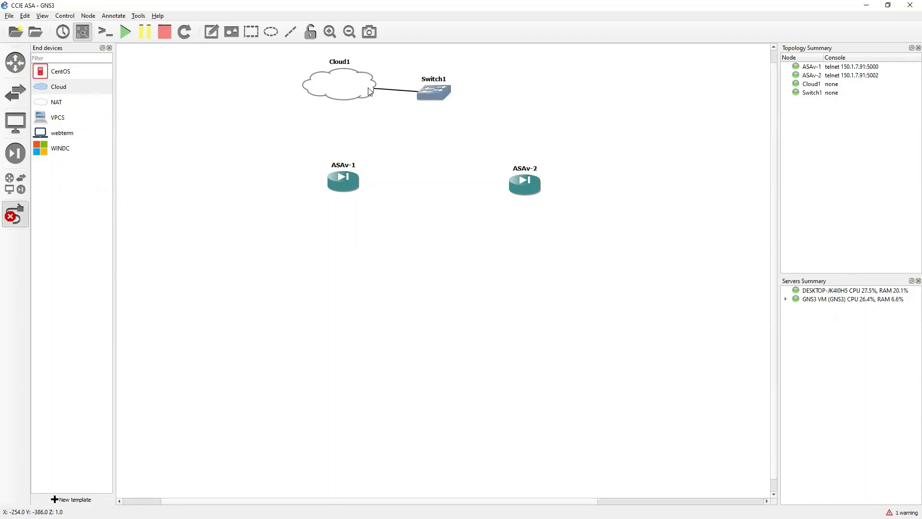
left_click(371, 88)
left_click(382, 90)
Step: Cable ASAv-1 Management0/0 to Switch1 e1 and ASAv-2 Management0/0 to Switch1 e2
left_click(350, 186)
left_click(361, 191)
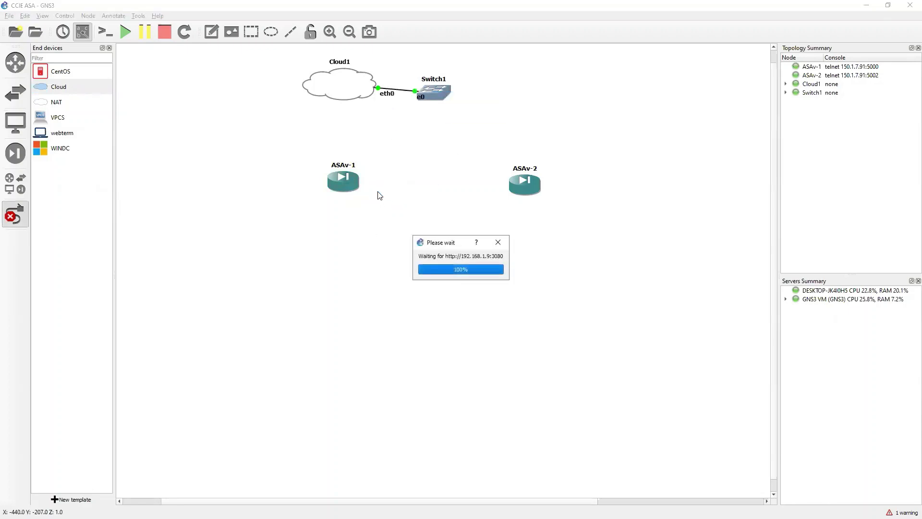
left_click(346, 183)
left_click(371, 189)
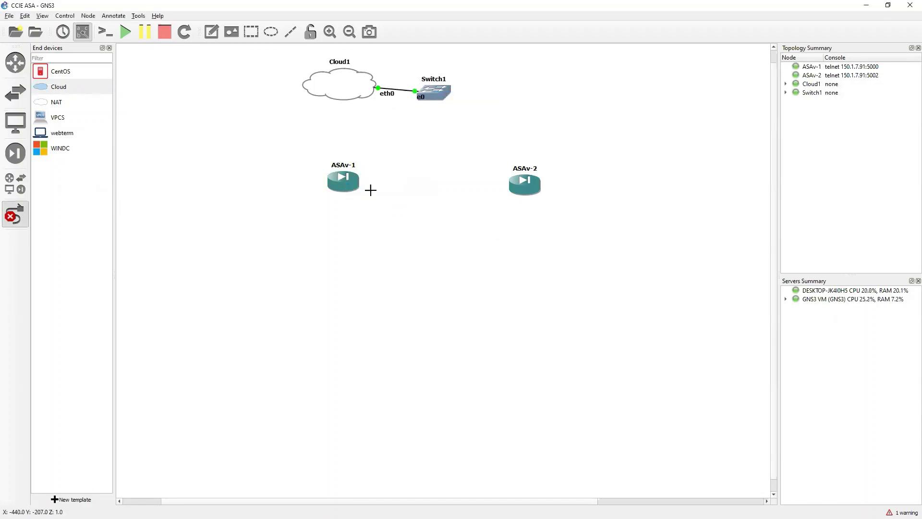
left_click(431, 97)
left_click(454, 111)
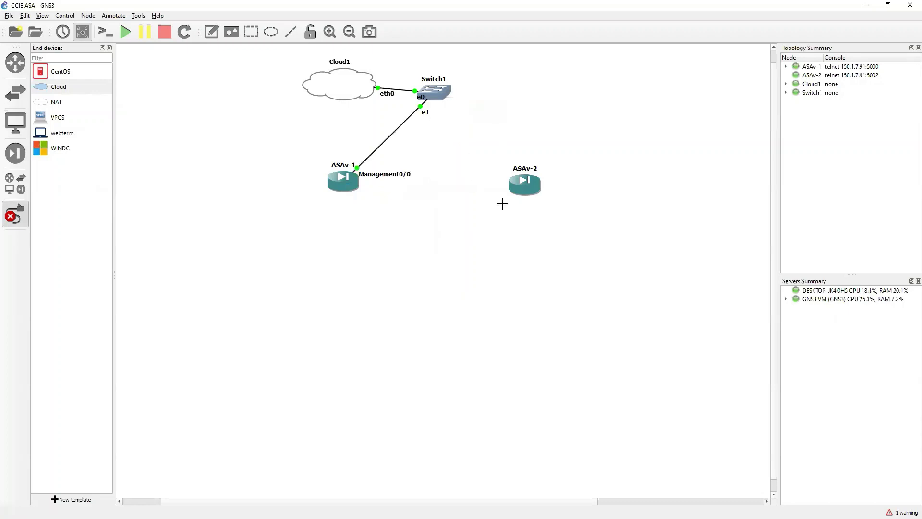
left_click(527, 186)
left_click(546, 192)
left_click(446, 93)
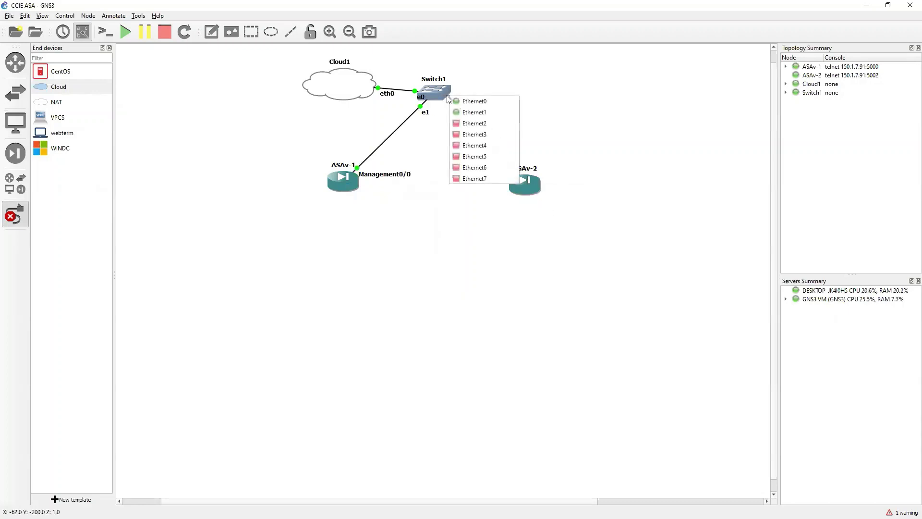
left_click(462, 120)
right_click(418, 189)
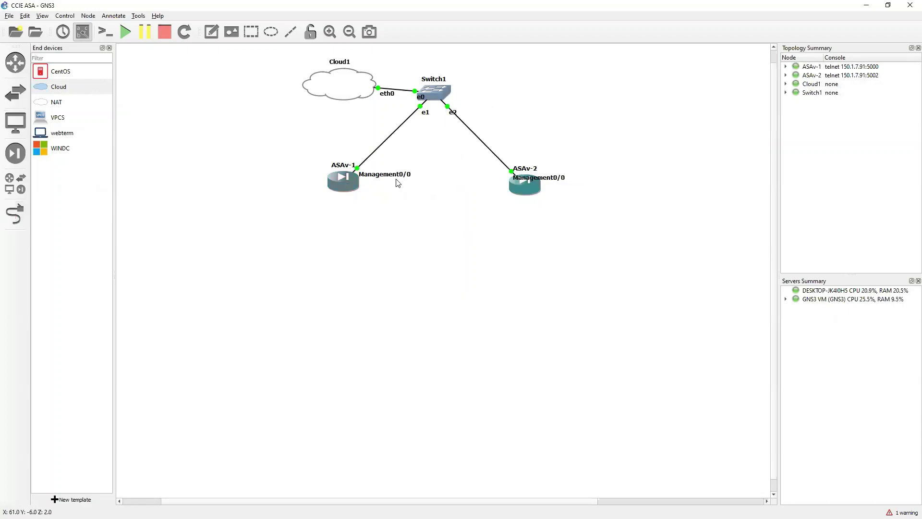
left_click(391, 176)
Step: Shorten ASAv-1's Management0/0 interface label to M0/0
double_click(392, 180)
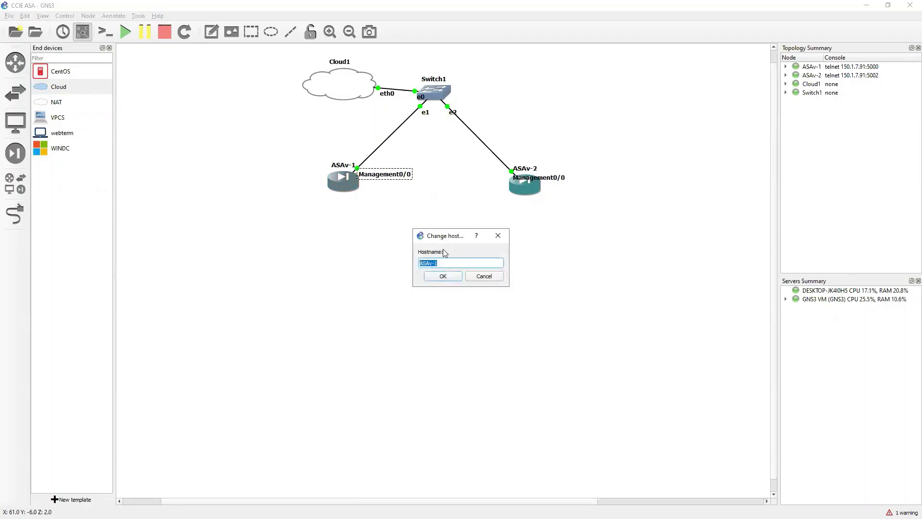
left_click(474, 278)
right_click(386, 177)
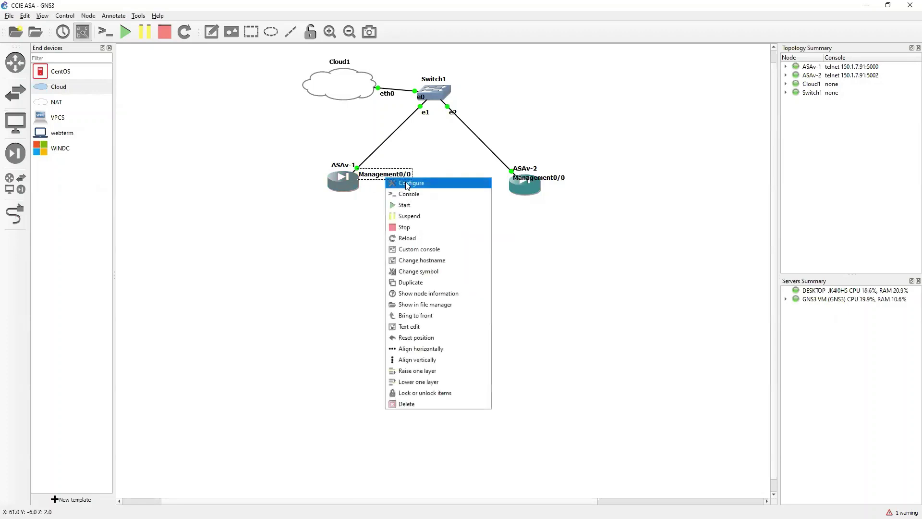
key("Escape")
right_click(392, 178)
left_click(408, 182)
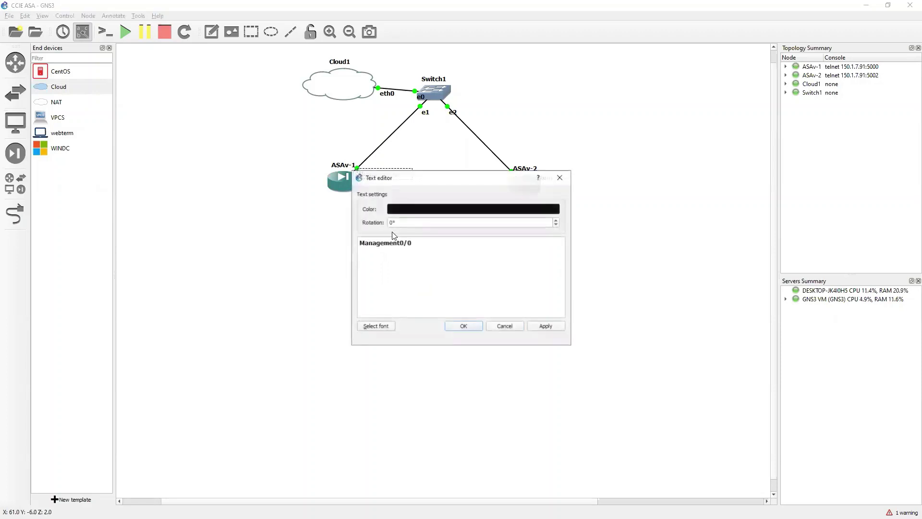
type("M")
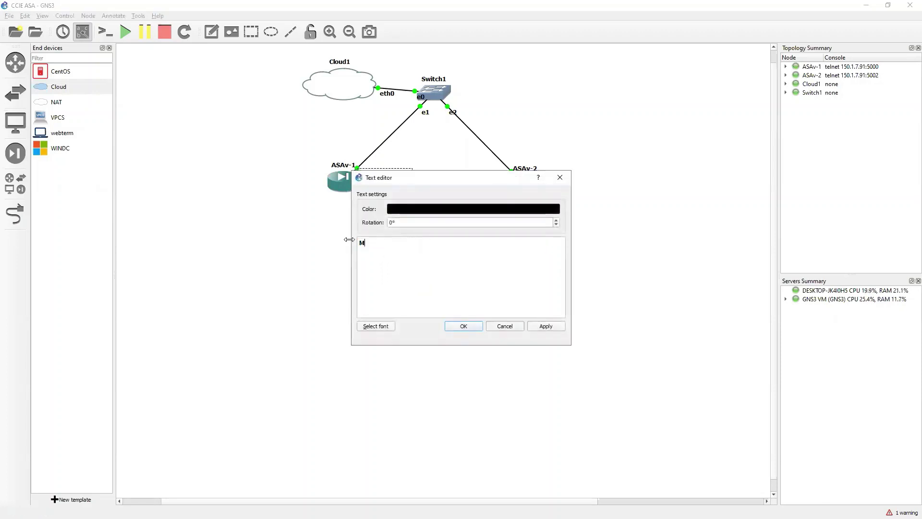
left_click(464, 326)
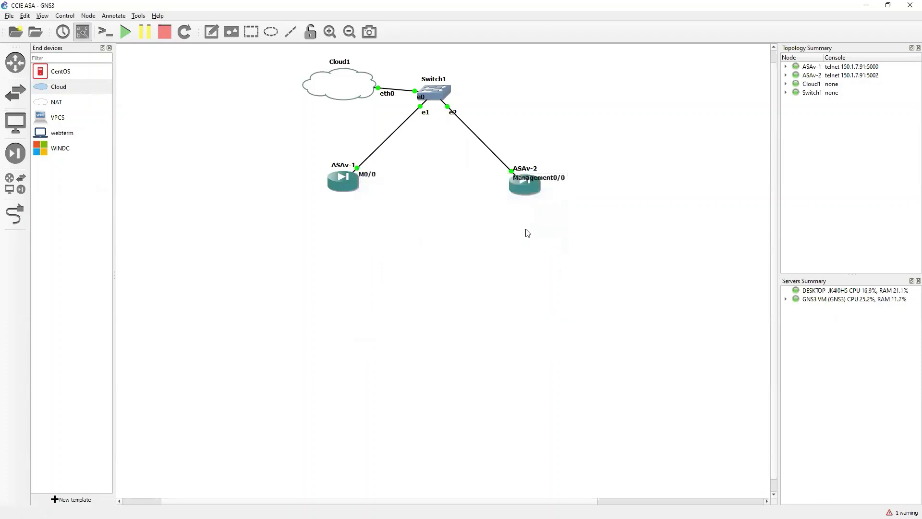
Step: Shorten ASAv-2's label to M0/0 and move both M0/0 labels beside their links
left_click(556, 180)
right_click(558, 178)
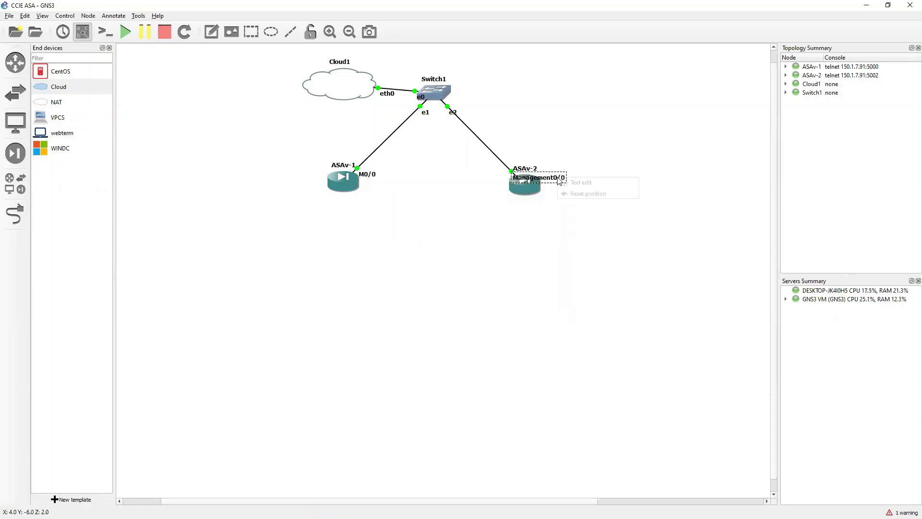
left_click(573, 181)
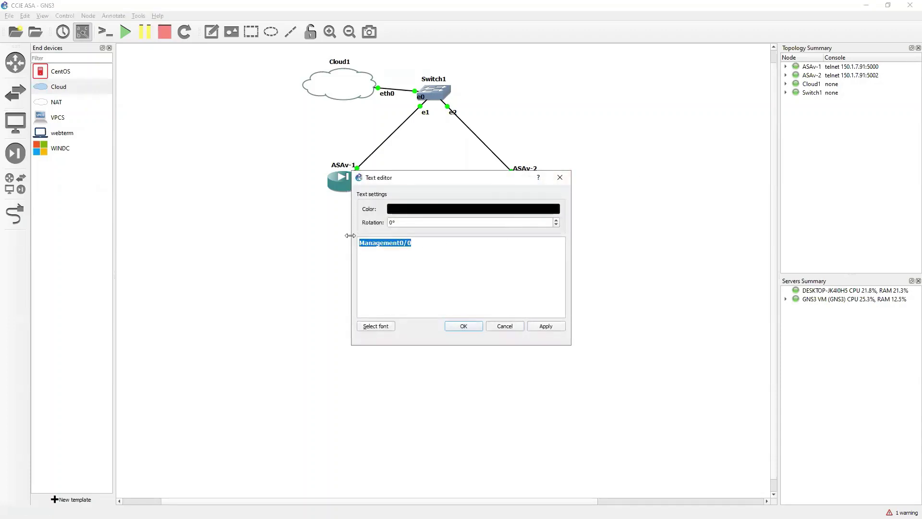
type("M")
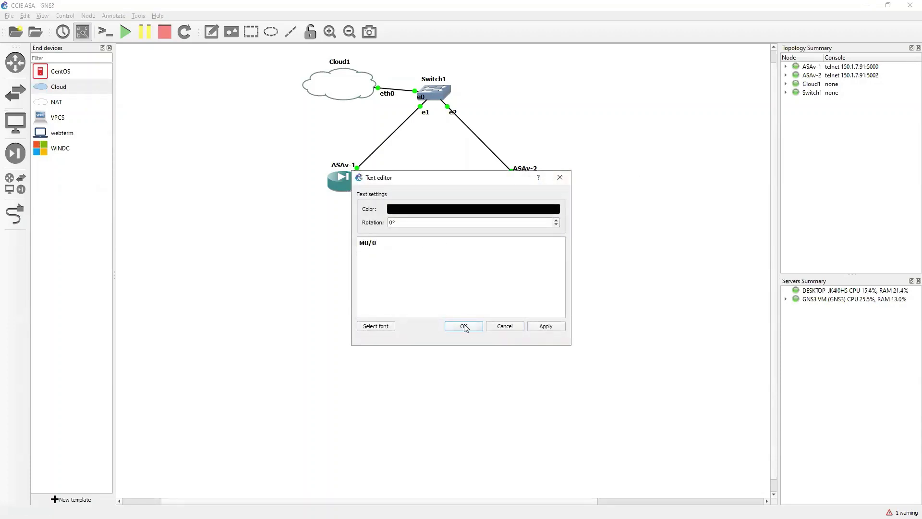
left_click(464, 326)
left_click_drag(372, 192, 362, 160)
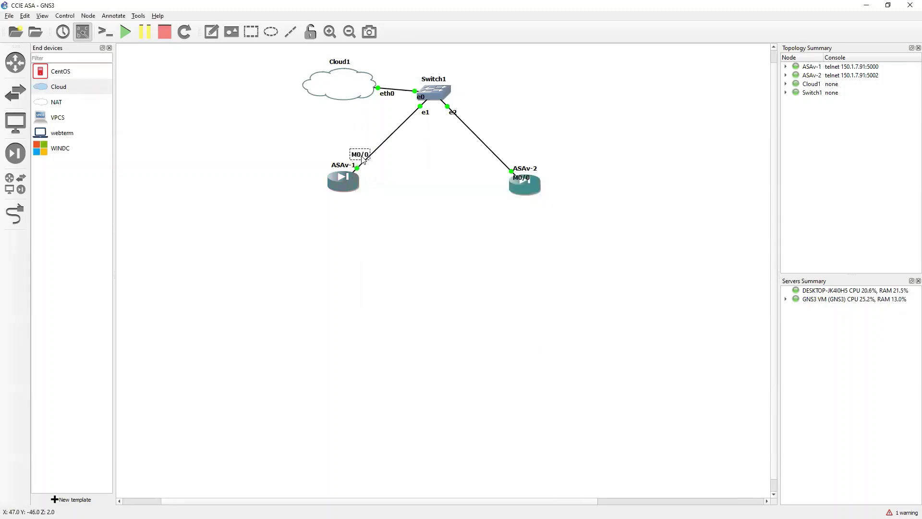
left_click_drag(520, 175, 515, 154)
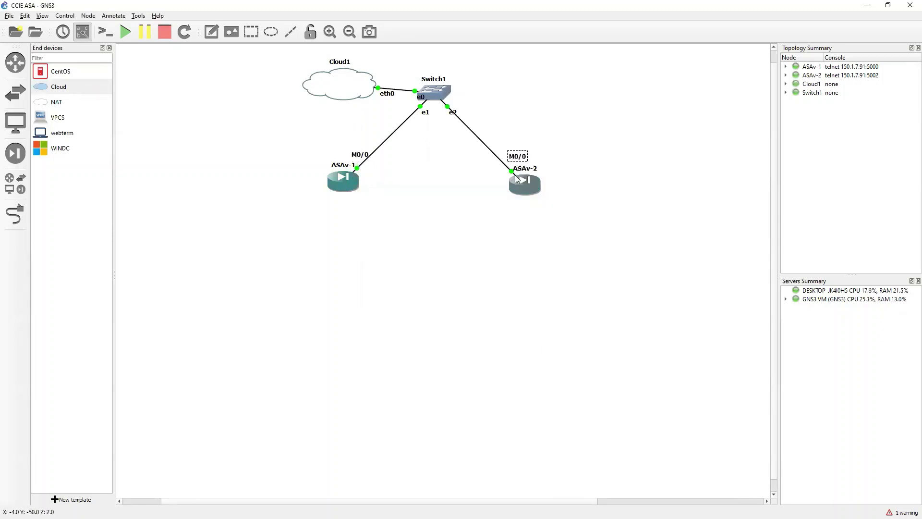
Step: Link ASAv-1 Gi0/0 directly to ASAv-2 Gi0/0
left_click(15, 214)
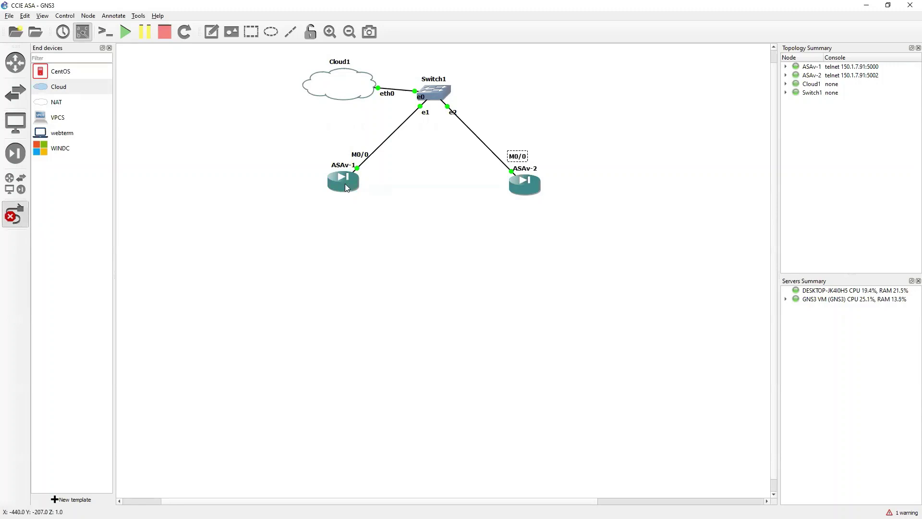
left_click(345, 183)
left_click(378, 200)
left_click(511, 184)
left_click(540, 201)
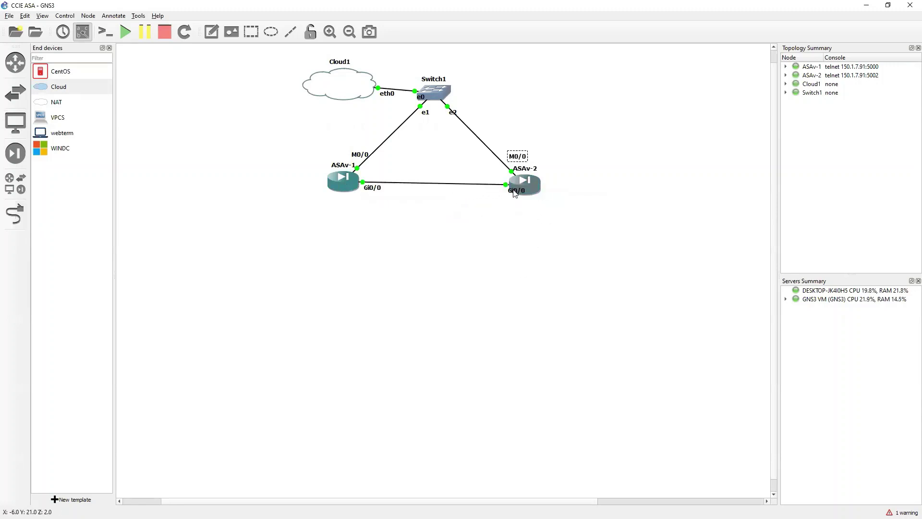
Step: Shift ASAv-2's Gi0/0 label left and nudge ASAv-1 slightly
left_click(509, 195)
left_click_drag(508, 193, 501, 193)
left_click(519, 234)
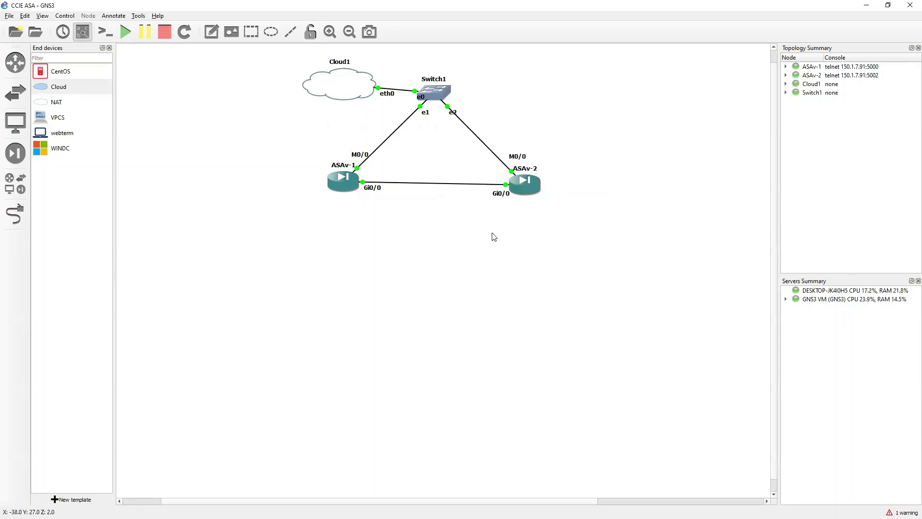
left_click_drag(343, 185, 348, 188)
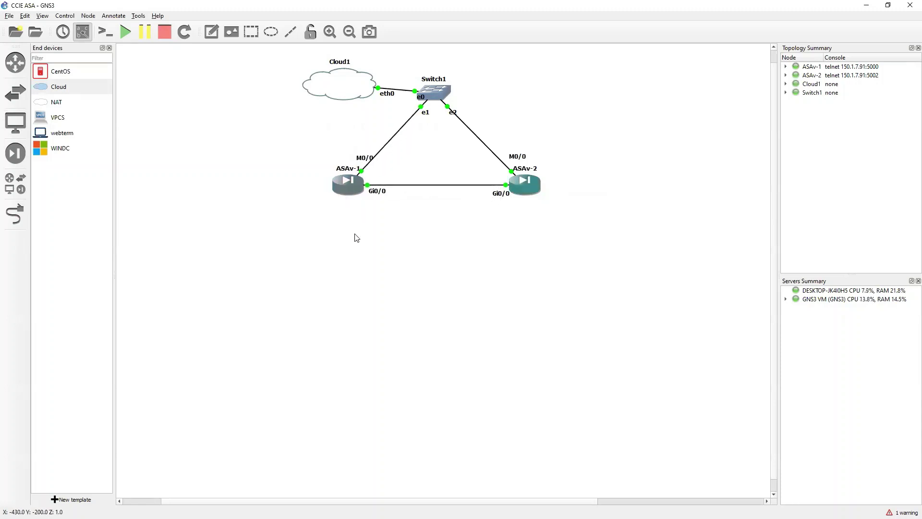
left_click(354, 236)
Step: Open a console session to ASAv-2
right_click(345, 184)
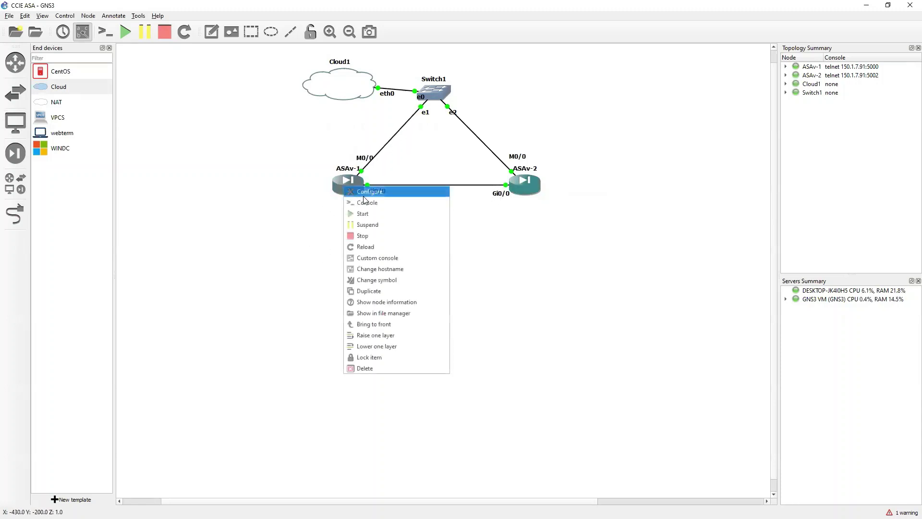
left_click(456, 271)
right_click(527, 185)
left_click(535, 200)
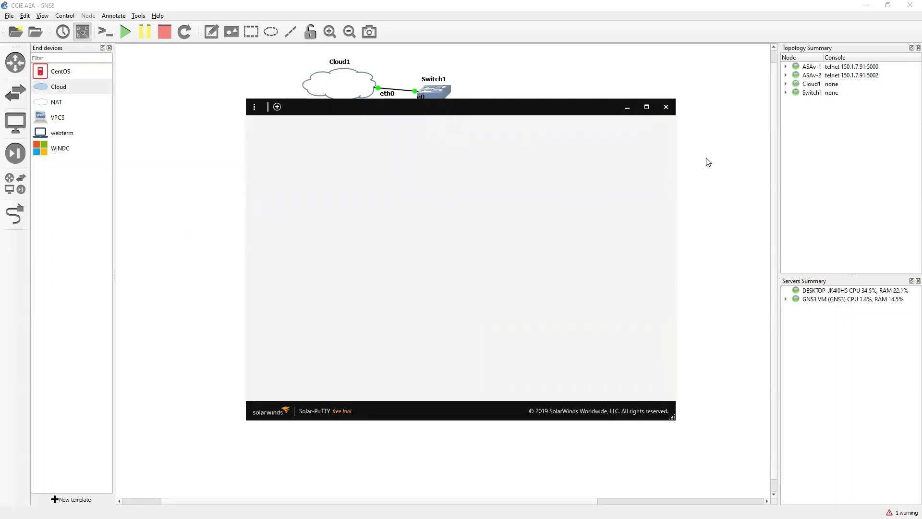
Step: Add two IOU-L3 routers, R1 and R2, to the topology
left_click(15, 62)
left_click_drag(50, 91, 215, 187)
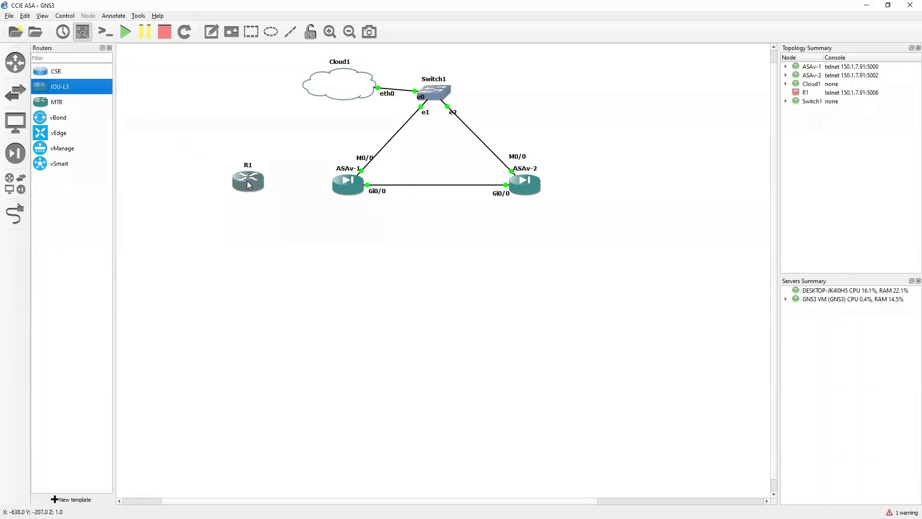
left_click_drag(82, 92, 338, 299)
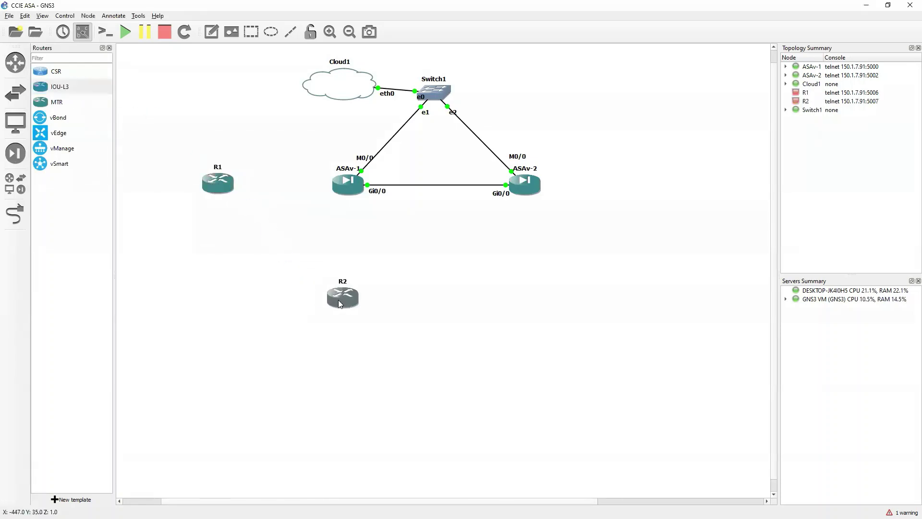
Step: Rename router R1 to INSIDE and R2 to DMZ
right_click(223, 181)
left_click(233, 184)
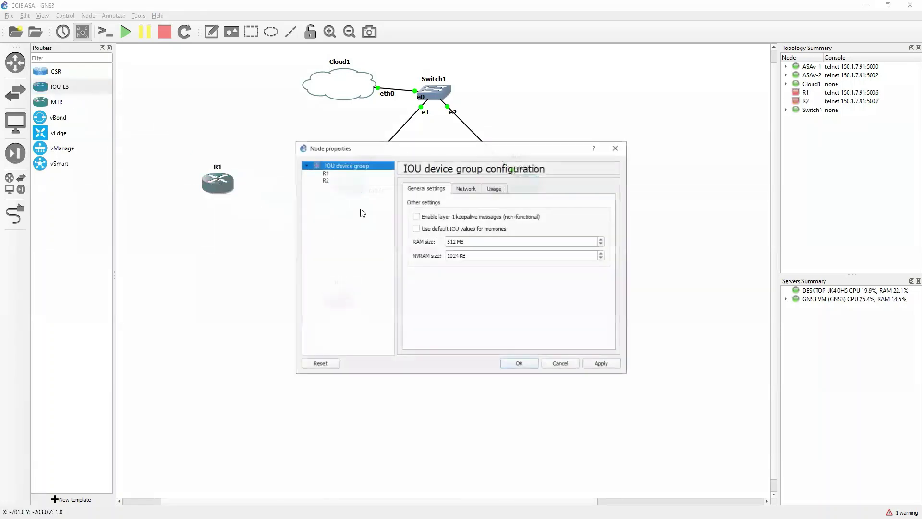
left_click(327, 173)
double_click(456, 218)
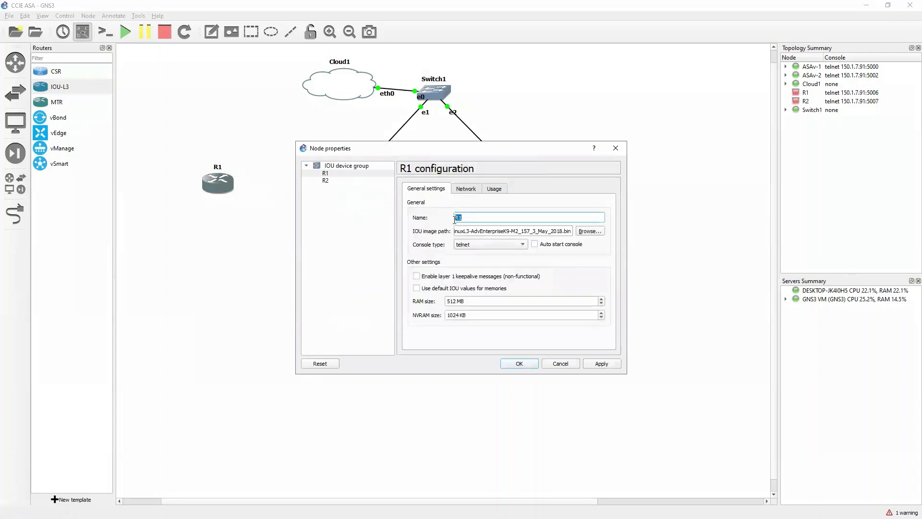
type("INSIDE")
key("Return")
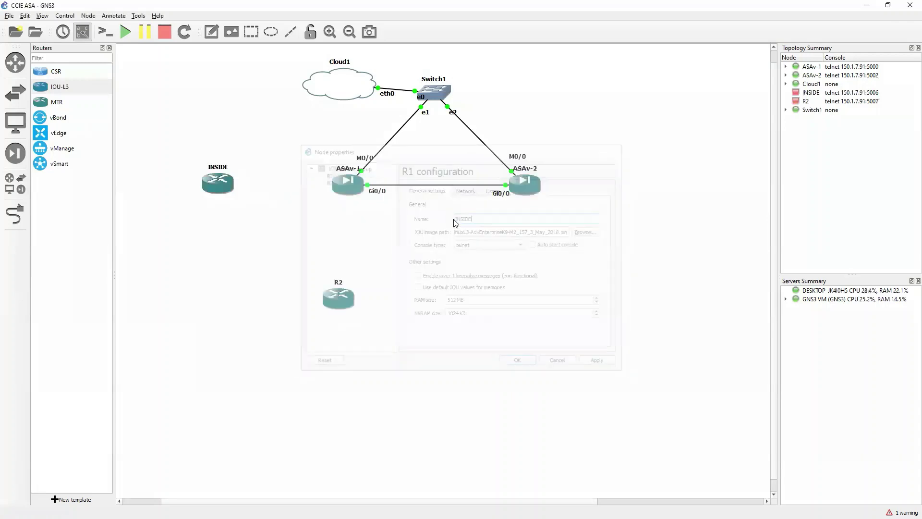
right_click(339, 303)
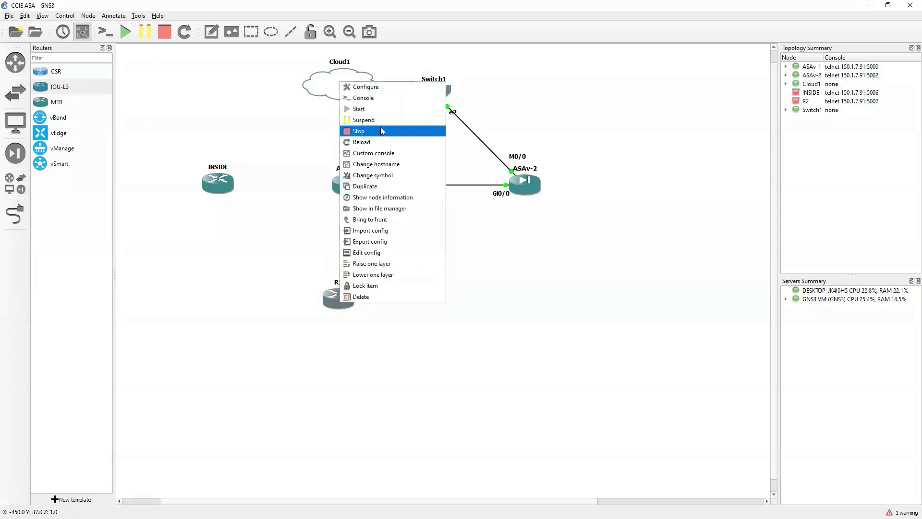
left_click(374, 86)
left_click(365, 216)
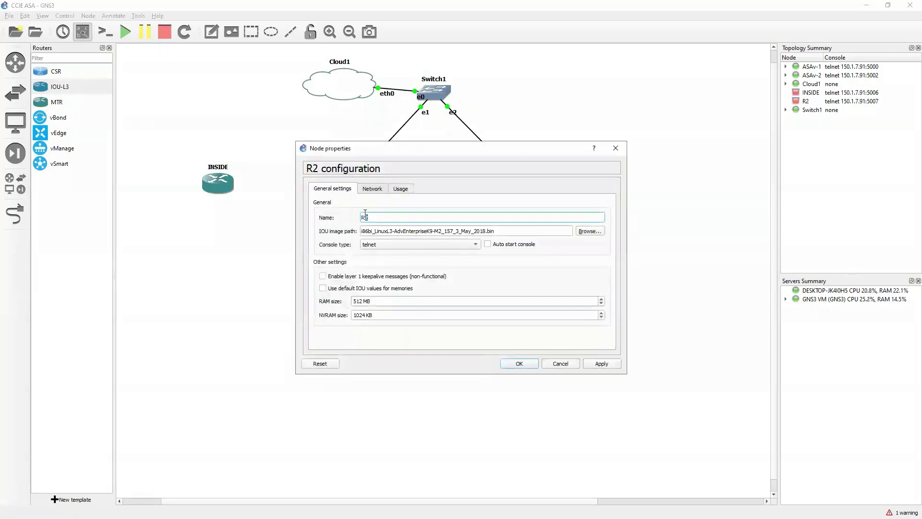
type("DMZ")
key("Return")
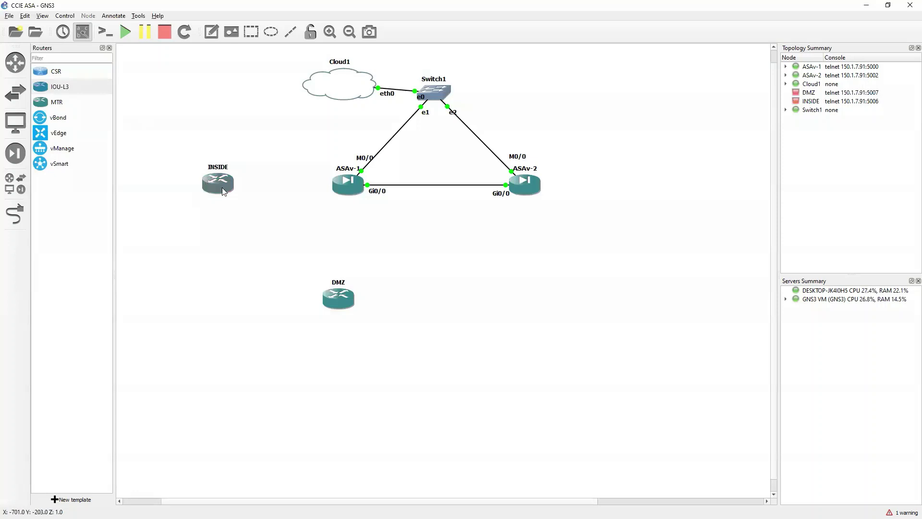
Step: Start the INSIDE and DMZ routers
right_click(222, 188)
left_click(240, 215)
right_click(338, 300)
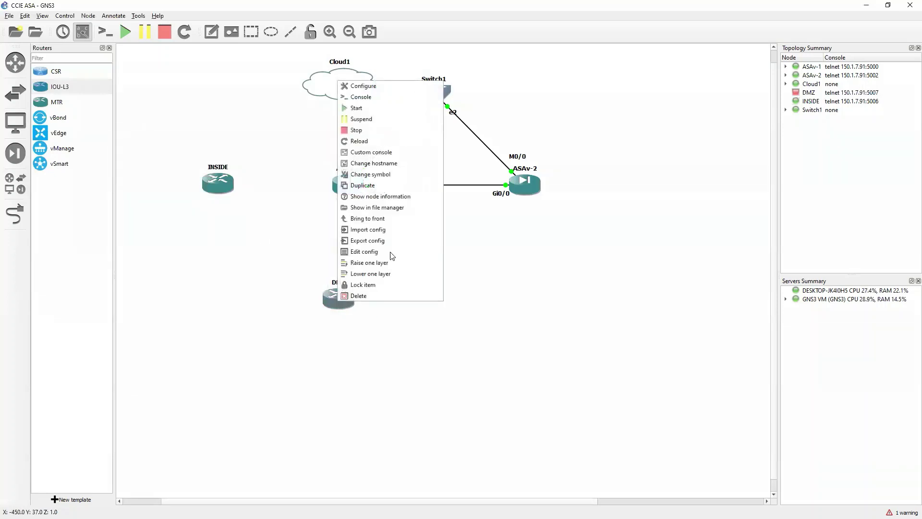
left_click(357, 108)
Step: Cable ASAv-1 Gi0/1 to INSIDE Ethernet0/0, deleting and redrawing the first link
left_click(24, 217)
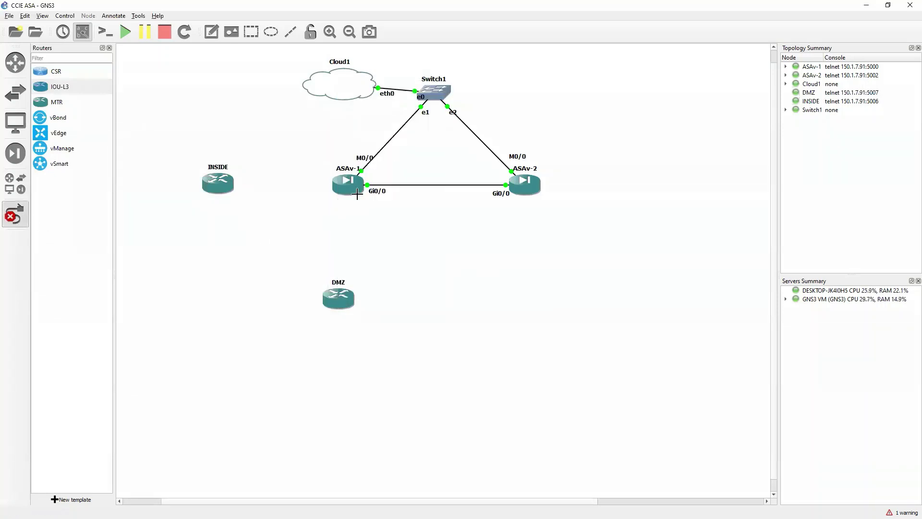
left_click(341, 188)
left_click(358, 214)
left_click(219, 186)
left_click(246, 191)
right_click(251, 190)
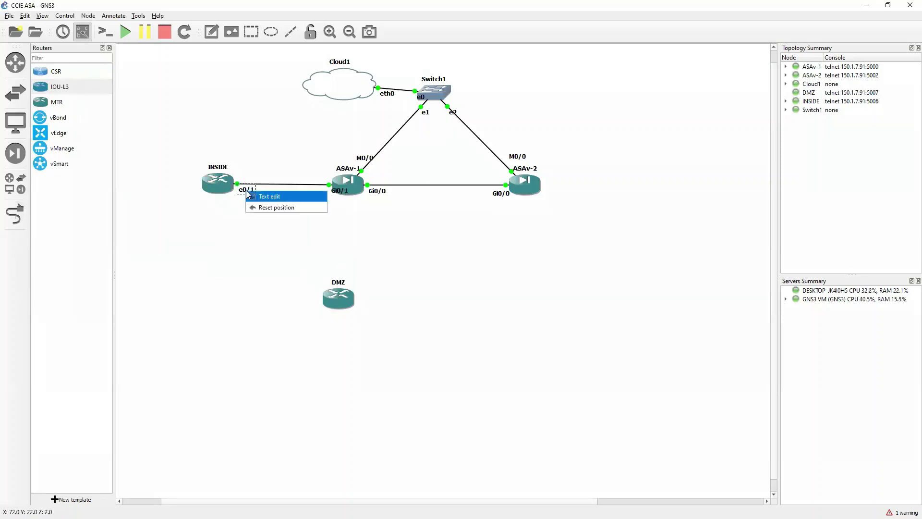
key("Escape")
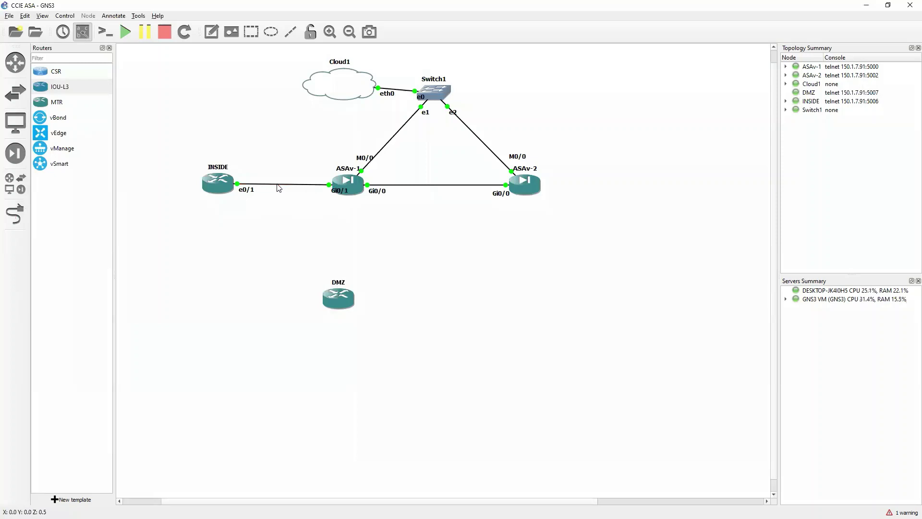
right_click(281, 187)
left_click(294, 232)
left_click(14, 213)
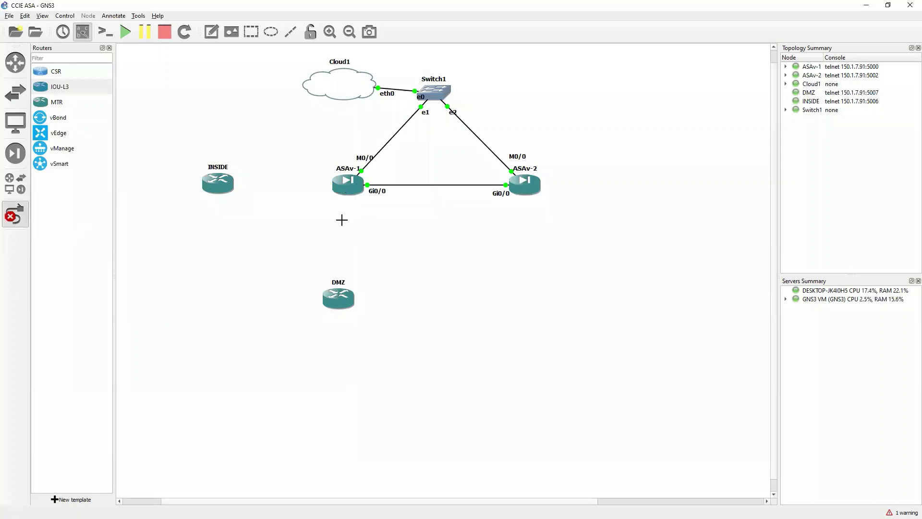
left_click(344, 189)
left_click(365, 217)
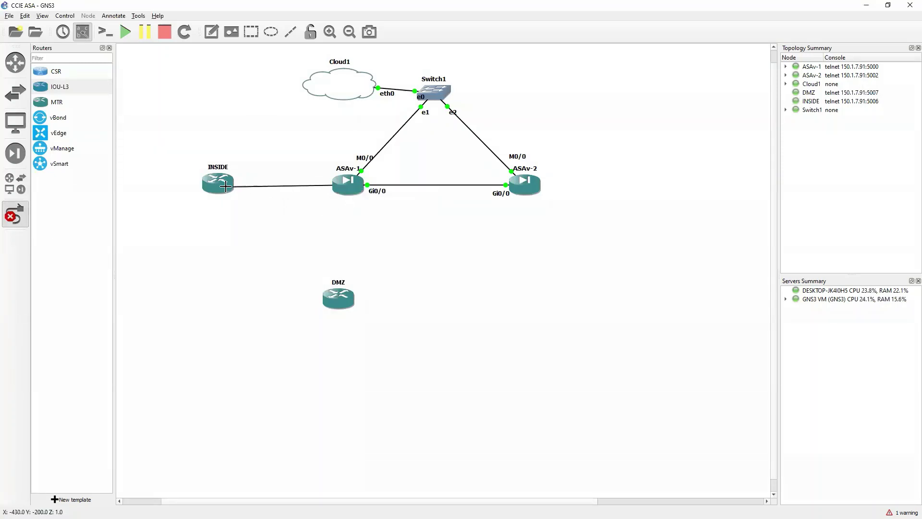
left_click(224, 184)
left_click(243, 190)
Step: Cable ASAv-1 Gi0/2 to DMZ Ethernet0/0 and nudge the DMZ router
left_click(355, 188)
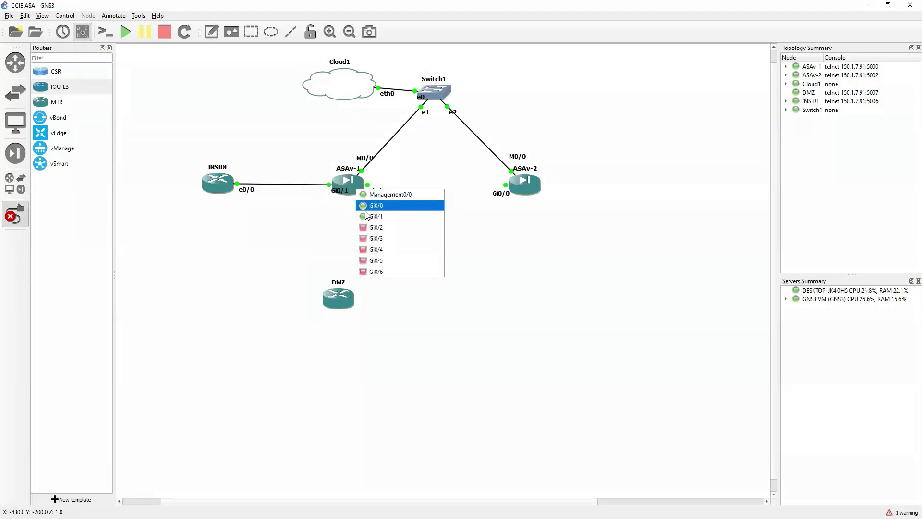
left_click(366, 231)
left_click(344, 299)
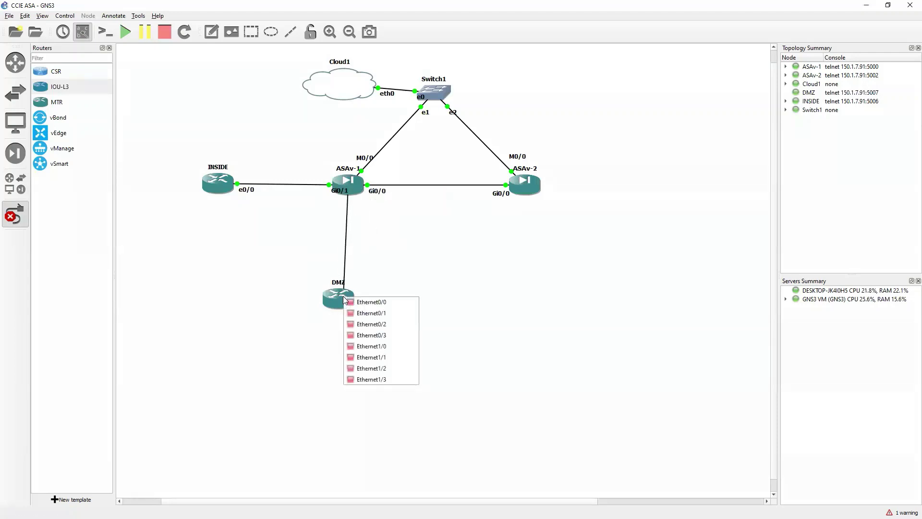
left_click(367, 301)
right_click(556, 211)
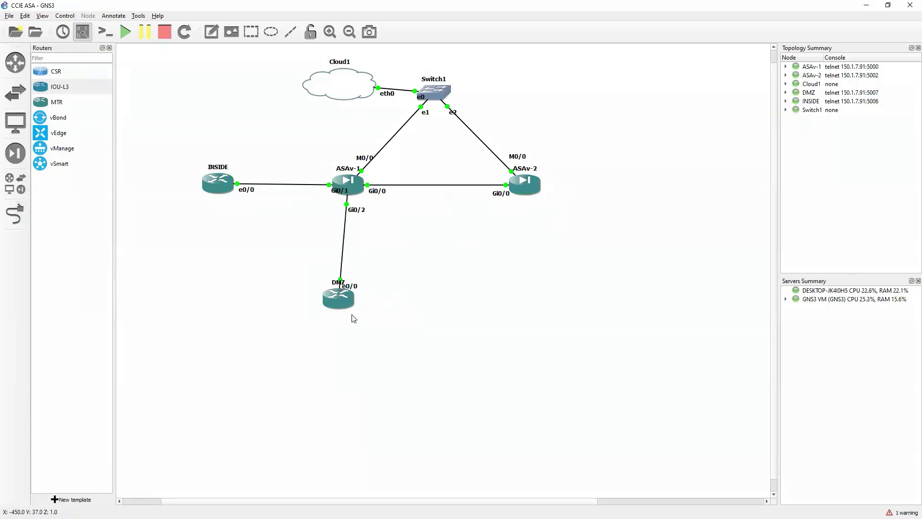
left_click_drag(340, 303, 349, 301)
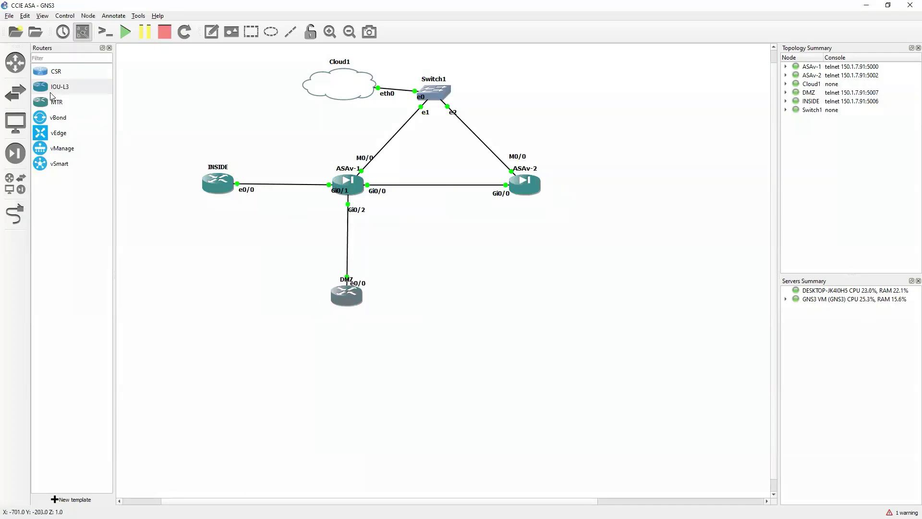
Step: Add an extra IOU-L3 router R1, then delete it permanently
left_click_drag(60, 91, 655, 182)
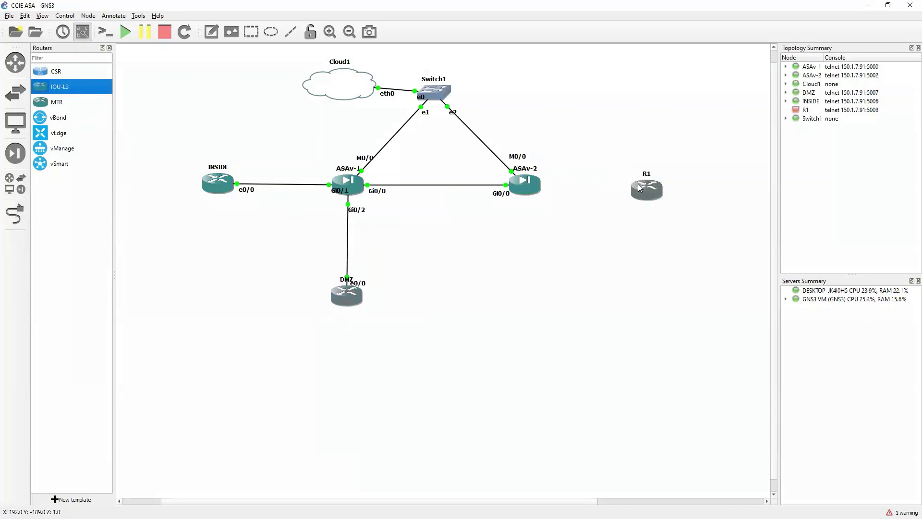
right_click(658, 179)
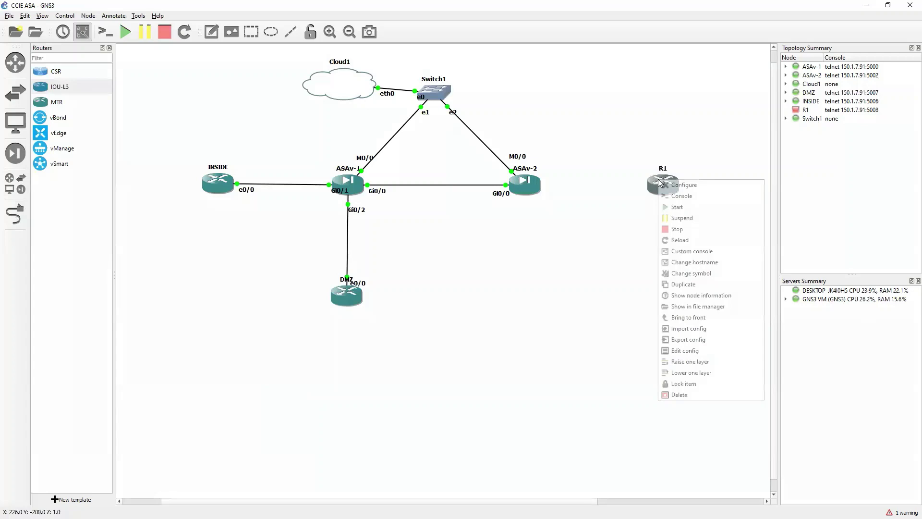
left_click(705, 392)
left_click(472, 276)
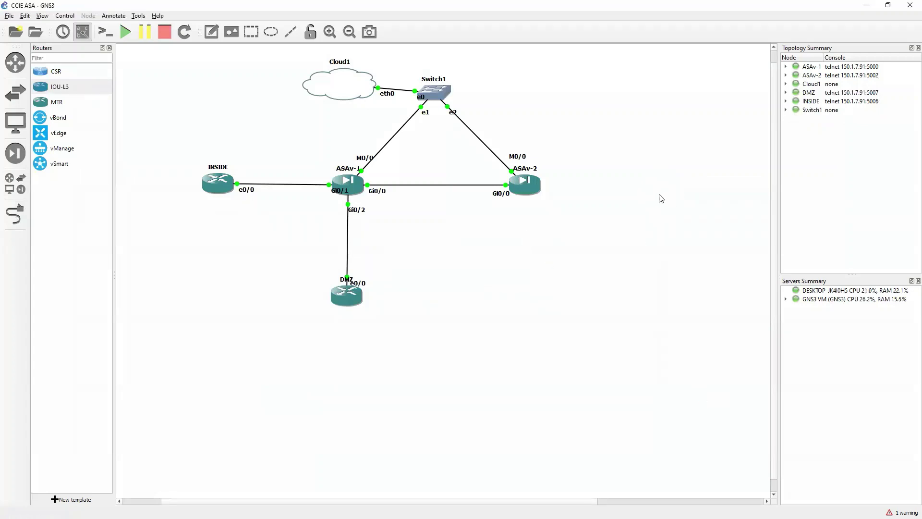
Step: Add a webterm end device and rename it PC-1
left_click(15, 122)
left_click(58, 132)
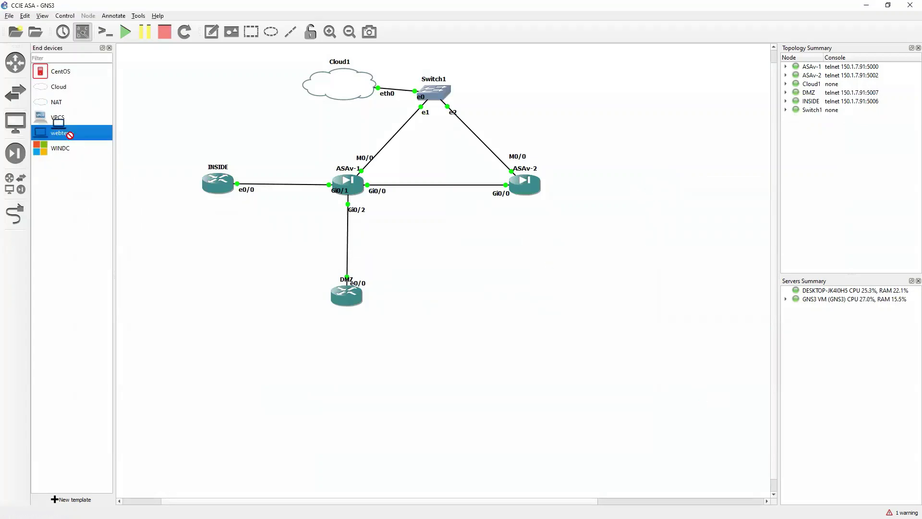
left_click(641, 207)
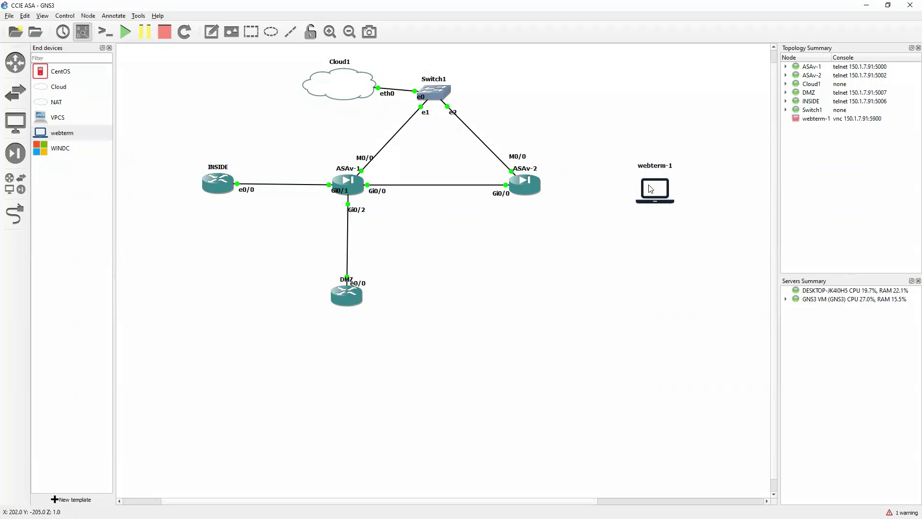
right_click(649, 186)
left_click(672, 191)
left_click_drag(425, 203, 380, 204)
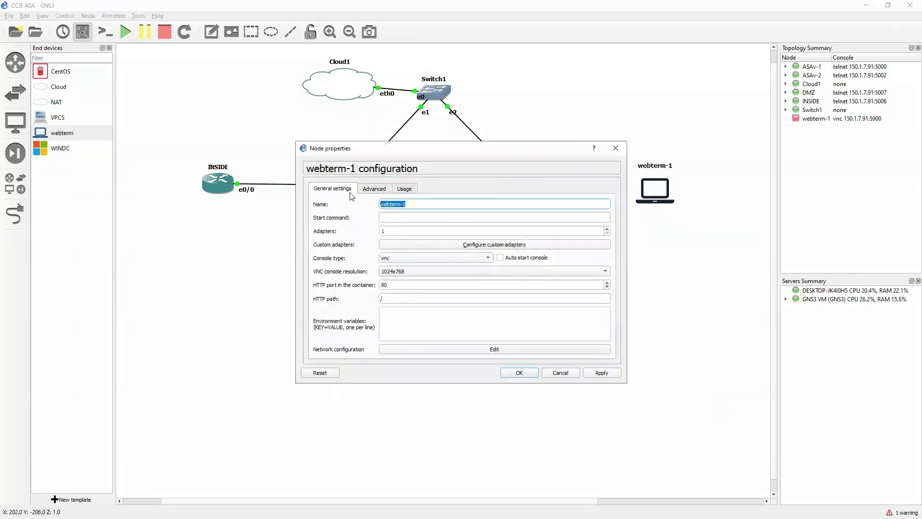
type("PC-1")
key("Return")
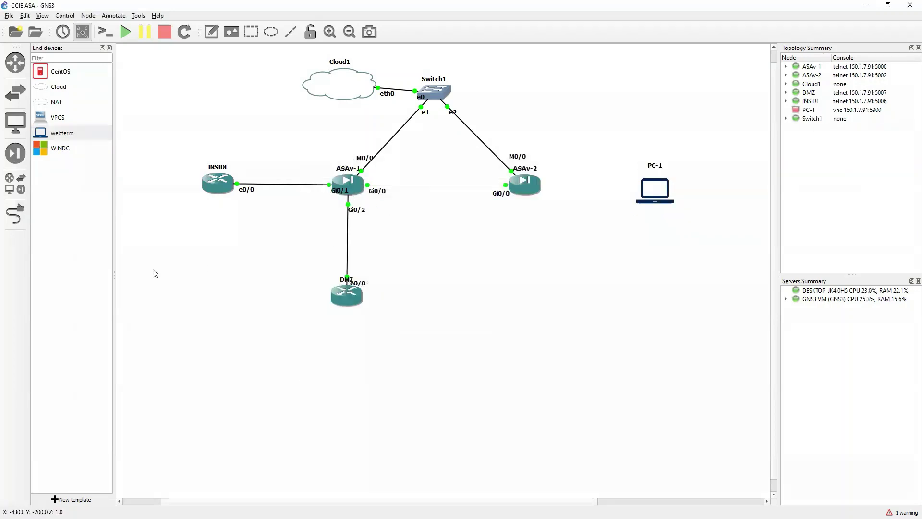
Step: Link ASAv-2 Gi0/1 to PC-1 eth0
left_click(15, 214)
left_click(537, 188)
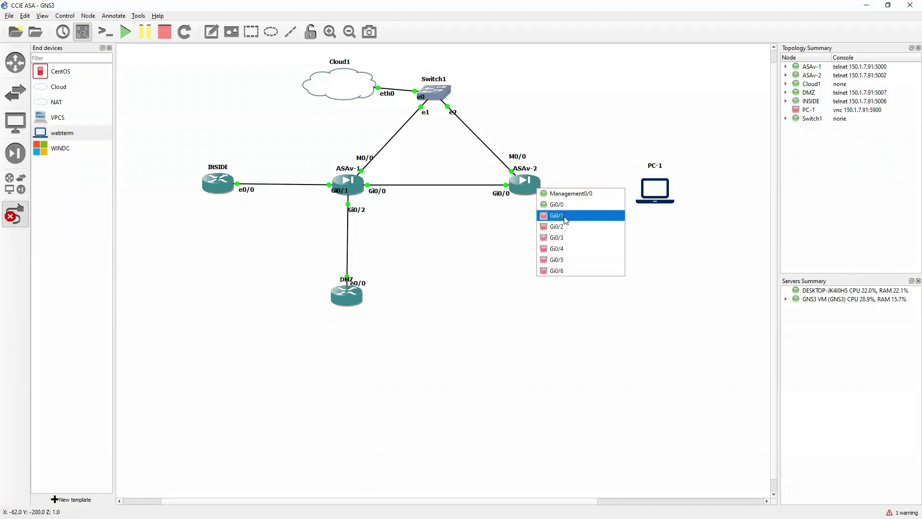
left_click(583, 216)
left_click(663, 188)
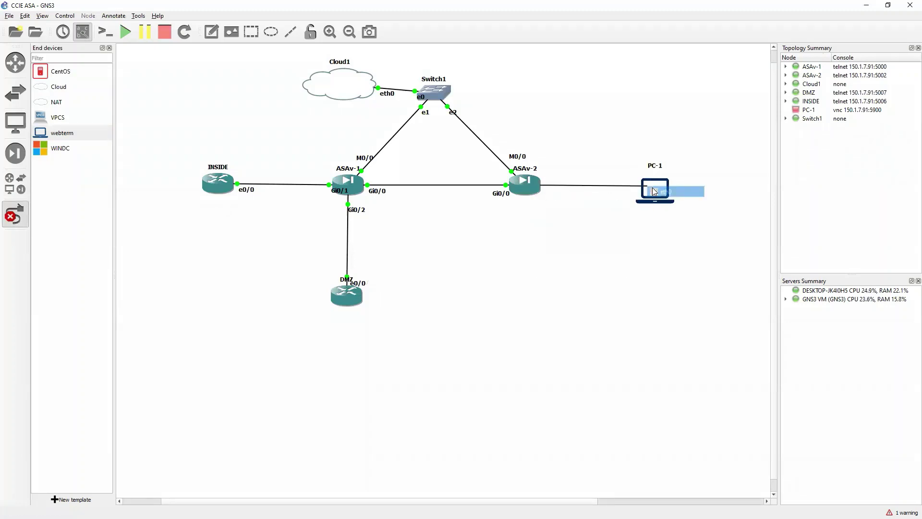
left_click(675, 190)
left_click_drag(666, 197, 671, 192)
Step: Start PC-1 and tidy PC-1 and Switch1's e0 label positions
right_click(662, 185)
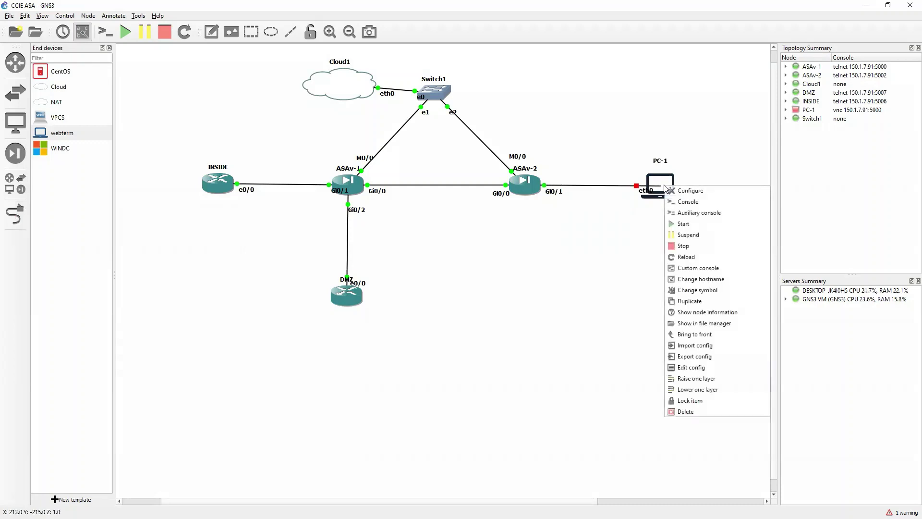
left_click(687, 225)
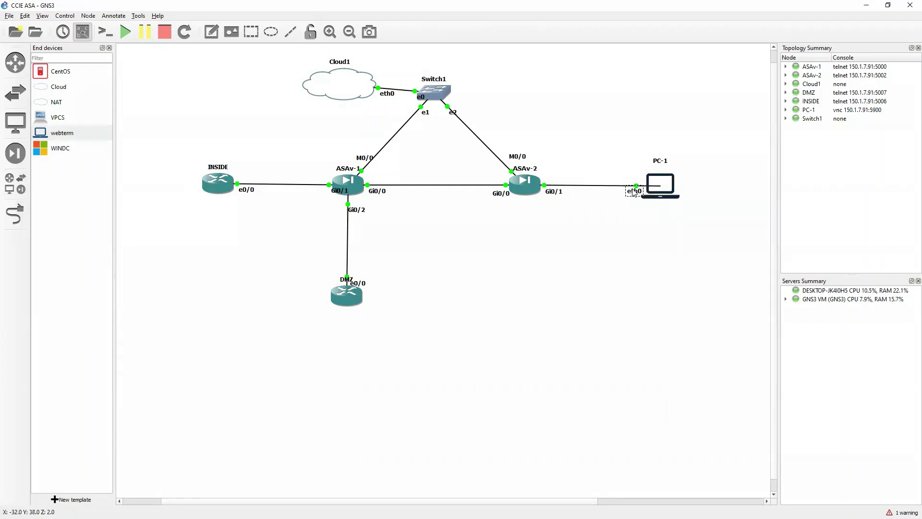
left_click_drag(672, 194, 674, 190)
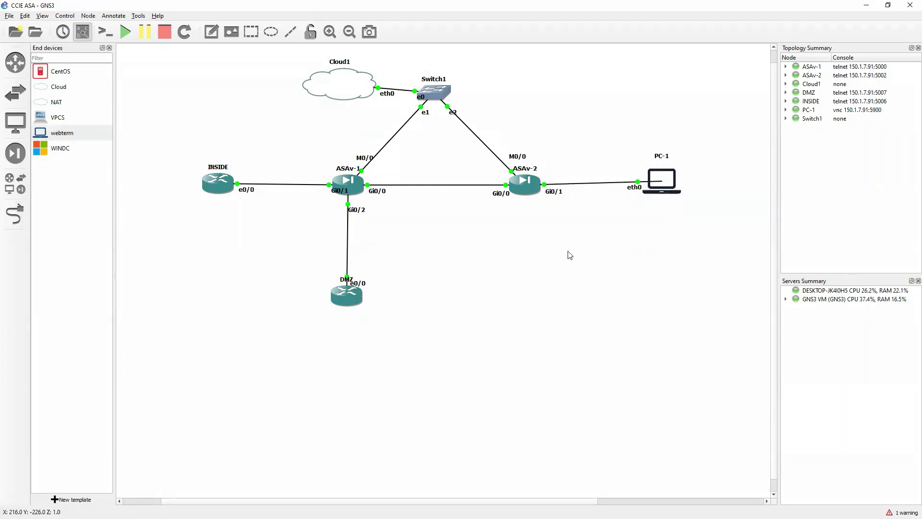
left_click_drag(420, 97, 406, 100)
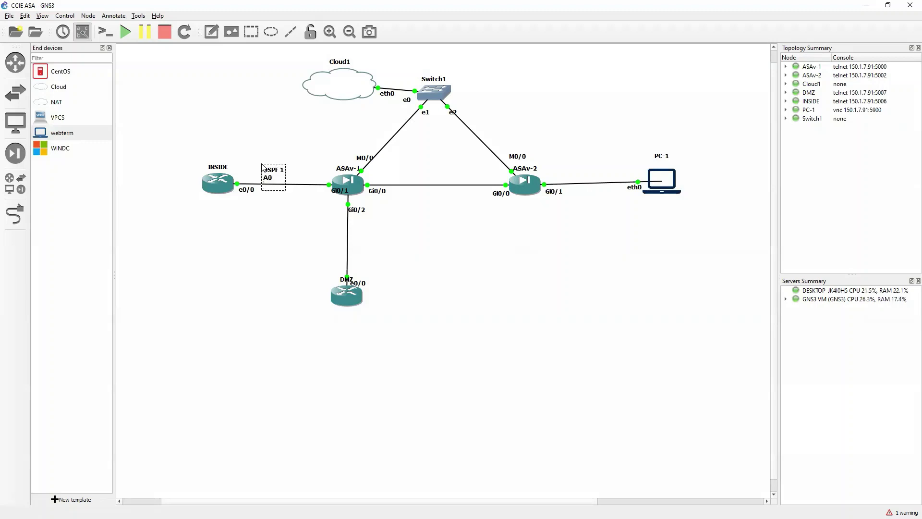
Step: Finish the OSPF 1 A0 10.0.0.0/24 note and add a RIP V2 20.0.0.0/24 note by the DMZ link
type("/24")
left_click_drag(278, 183, 280, 172)
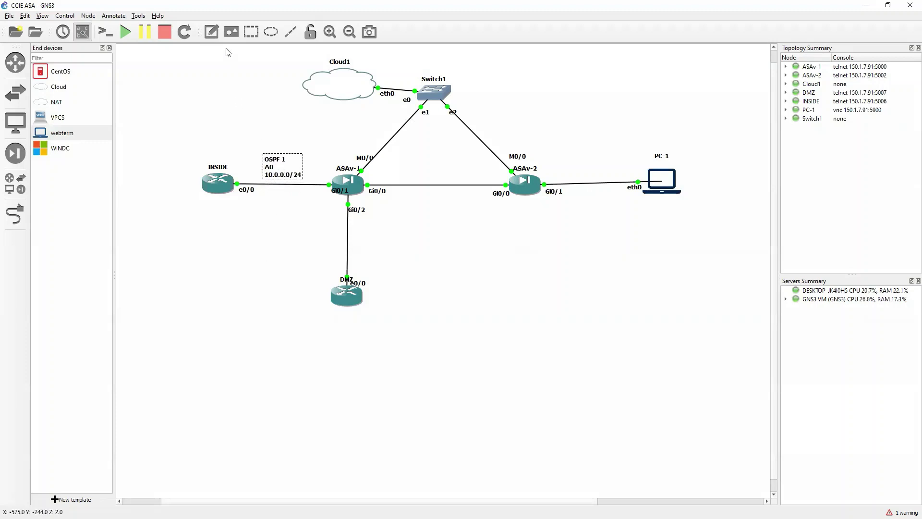
left_click(211, 31)
left_click(355, 236)
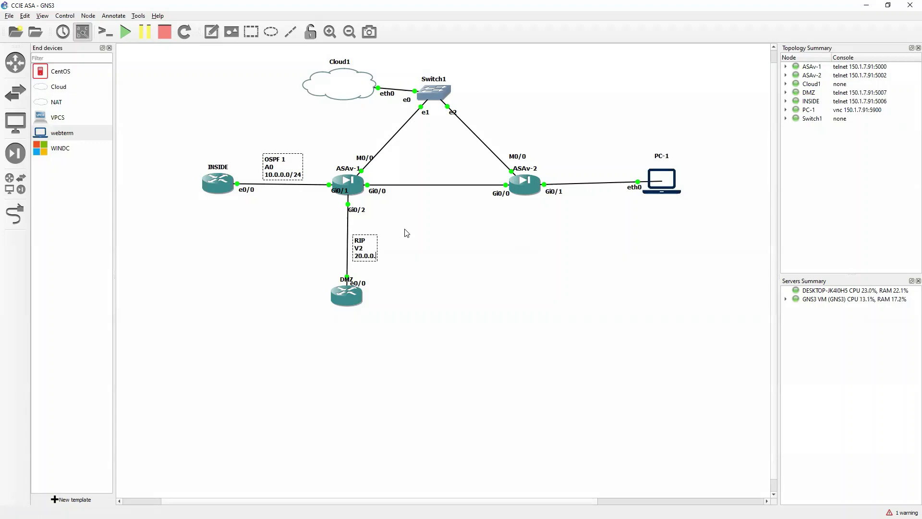
type("0/24")
left_click(428, 303)
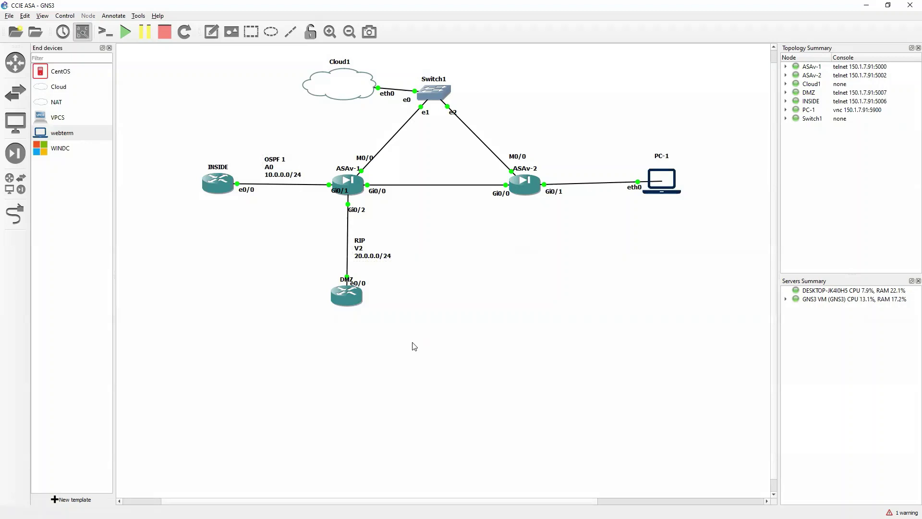
Step: Shift ASAv-1's Gi0/1 label left and place a new note below ASAv-1
left_click(333, 194)
left_click_drag(335, 197, 329, 198)
left_click(325, 231)
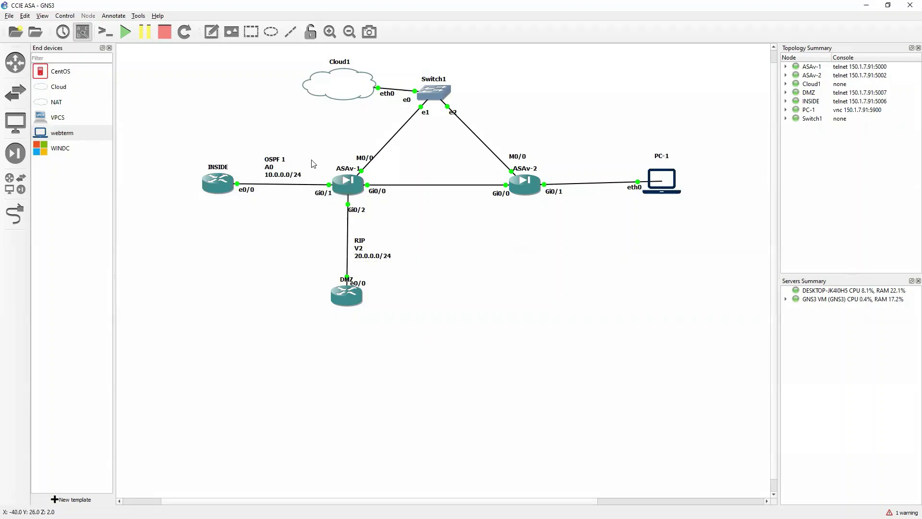
left_click(211, 32)
key("Escape")
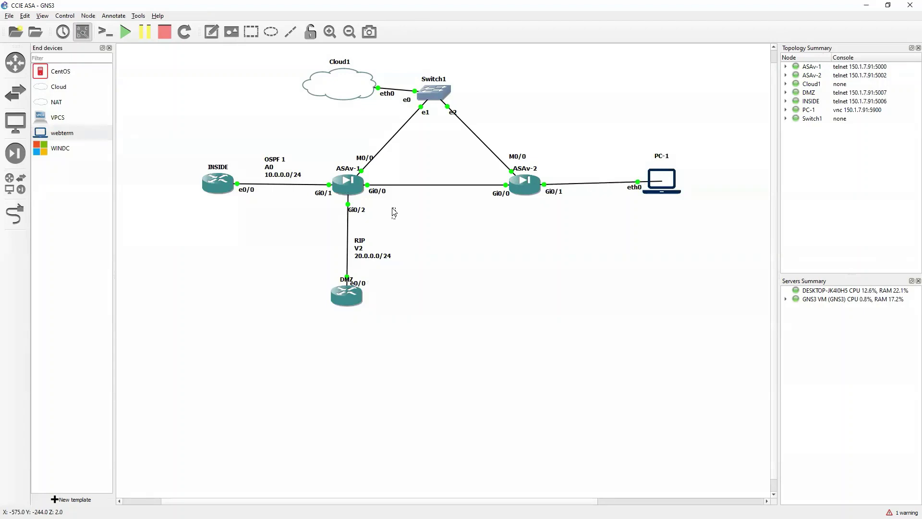
left_click(393, 212)
Step: Duplicate the .1 note and place copies beside the INSIDE and DMZ ports
right_click(397, 215)
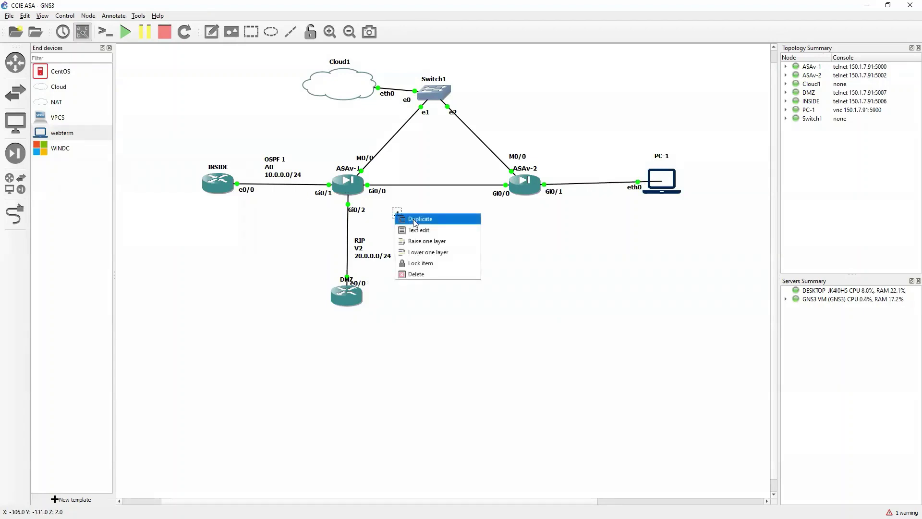
left_click(422, 229)
left_click_drag(412, 225, 243, 202)
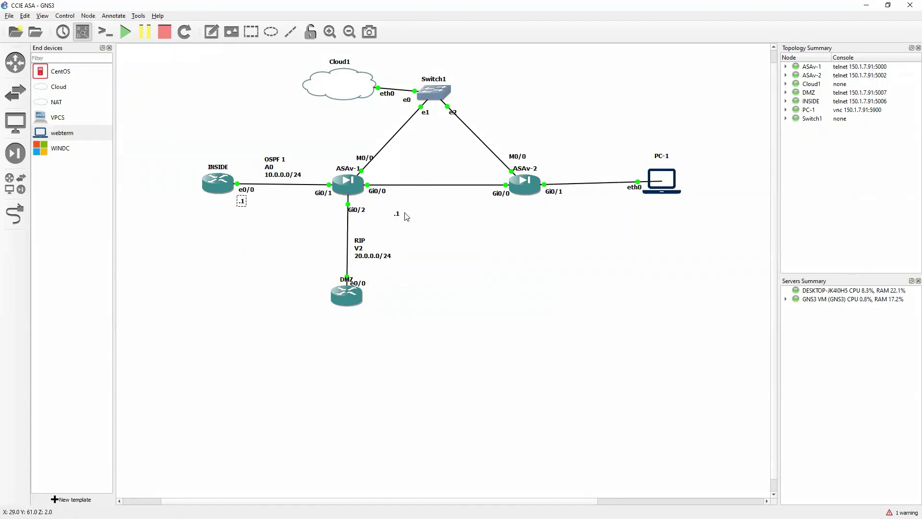
left_click_drag(398, 214, 335, 277)
left_click(448, 296)
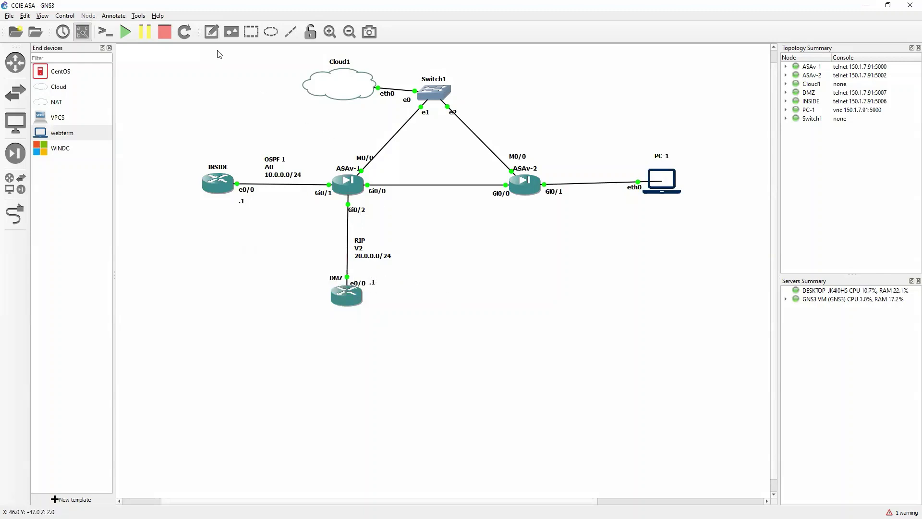
Step: Add a .254 note by ASAv-1 Gi0/2 and copy it to ASAv-1 Gi0/1 and ASAv-2 Gi0/1
left_click(212, 31)
left_click(331, 219)
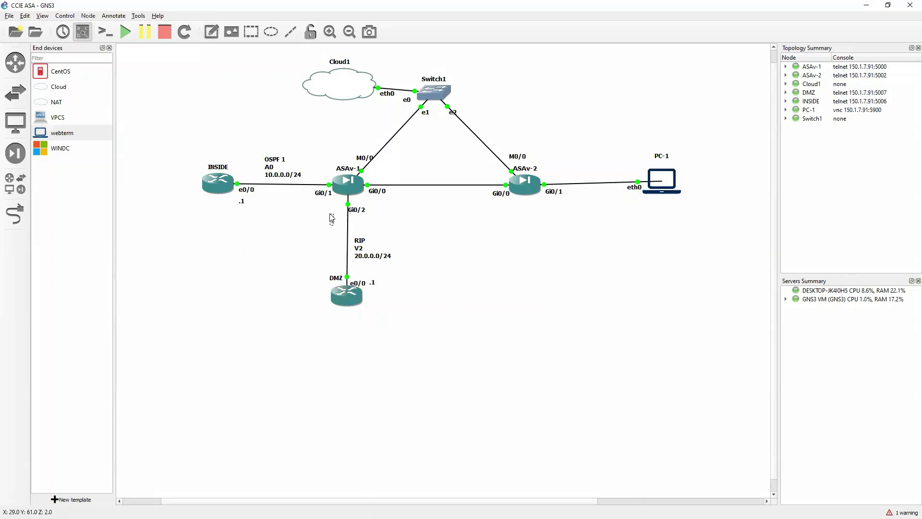
left_click(280, 242)
right_click(335, 220)
left_click(351, 234)
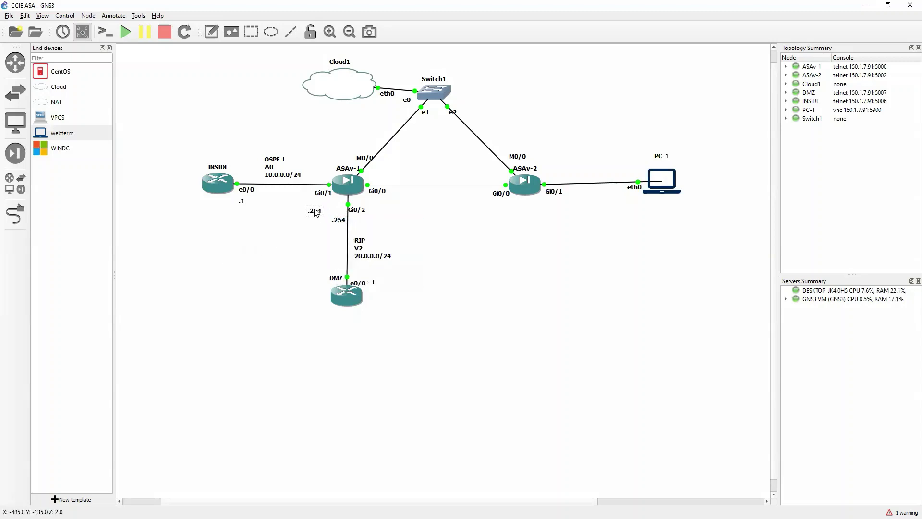
left_click_drag(316, 212, 316, 203)
left_click(456, 252)
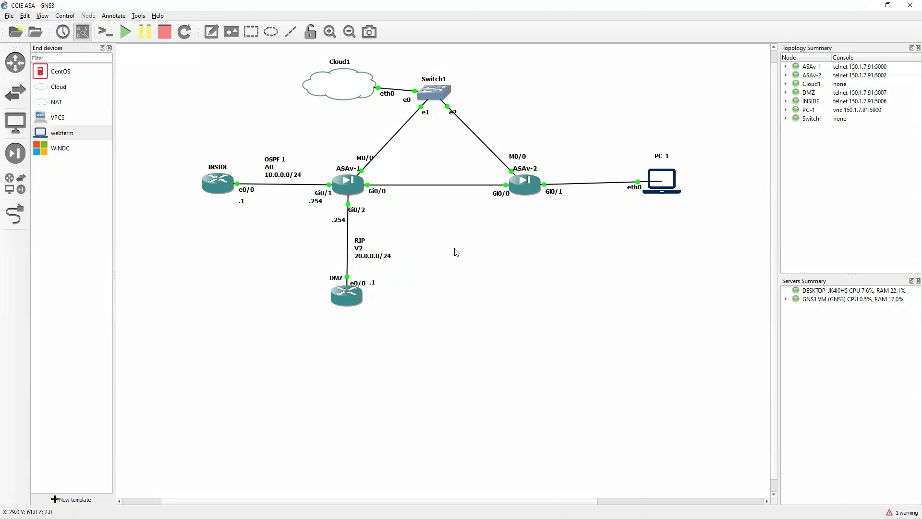
right_click(320, 203)
left_click(335, 217)
left_click_drag(318, 212, 548, 207)
Step: Duplicate the DMZ .1 note and place the copy beside PC-1's eth0
right_click(371, 282)
left_click(390, 286)
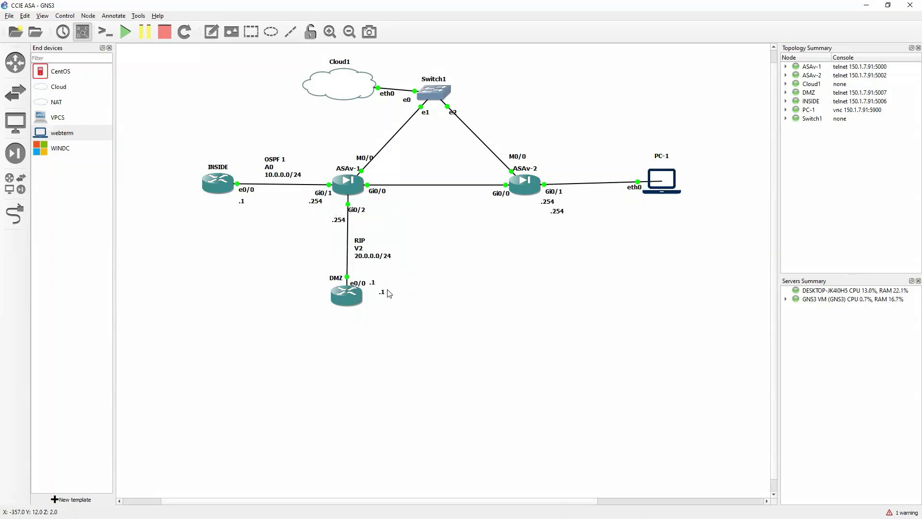
left_click_drag(614, 232, 639, 201)
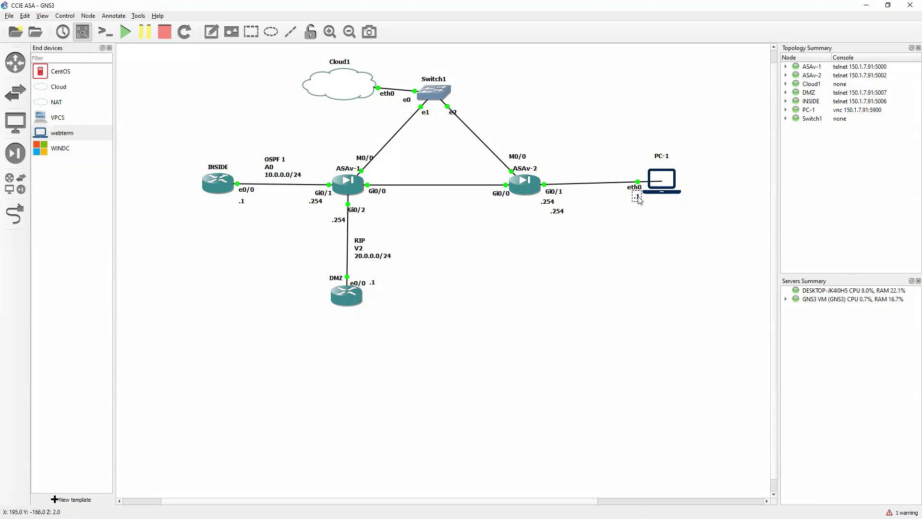
left_click(533, 250)
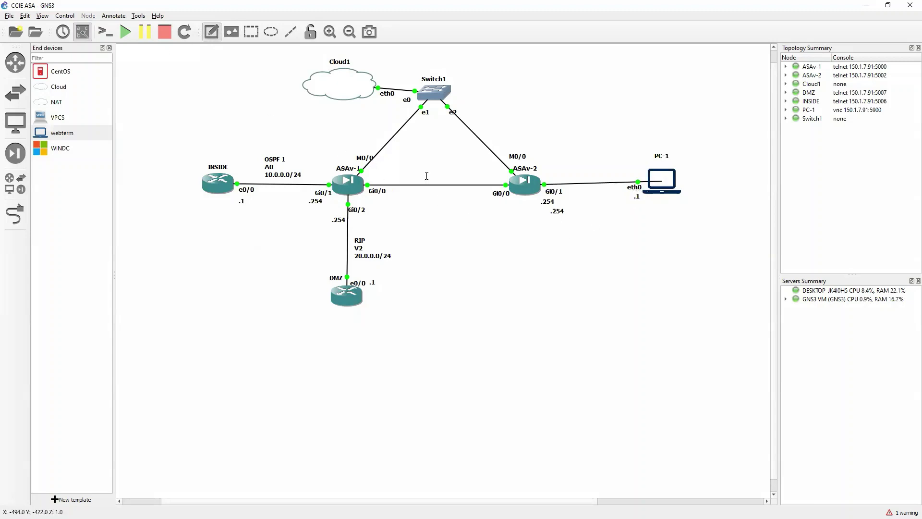
Step: Label the ASAv-to-ASAv link 210.100.1.0/24 with .1 at ASAv-1 Gi0/0 and .2 at ASAv-2 Gi0/0
left_click(413, 171)
type("21")
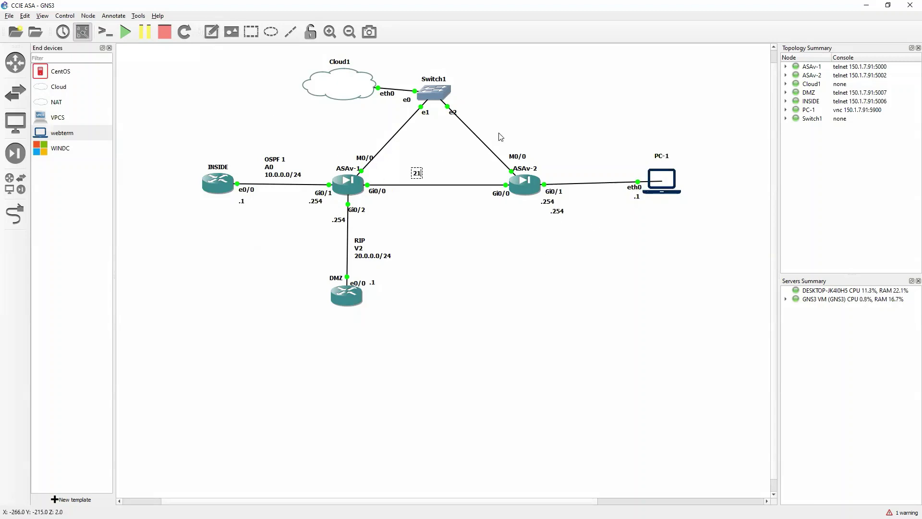
type("0.100.1.0/24")
left_click(459, 200)
left_click(211, 32)
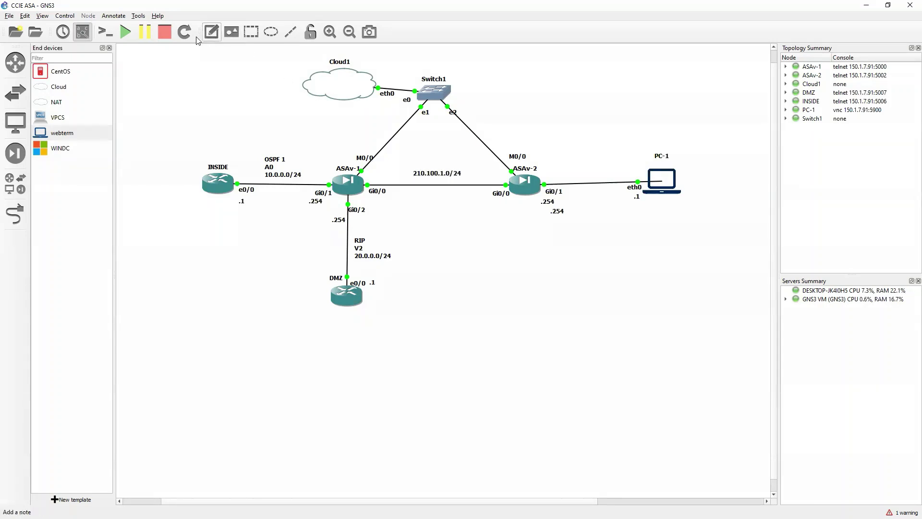
left_click(376, 181)
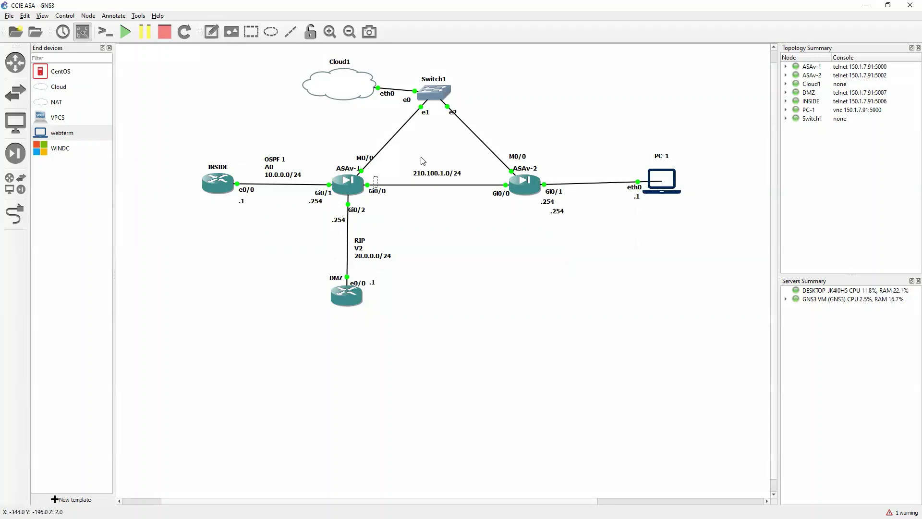
left_click_drag(379, 183, 379, 182)
type(".1")
left_click(211, 31)
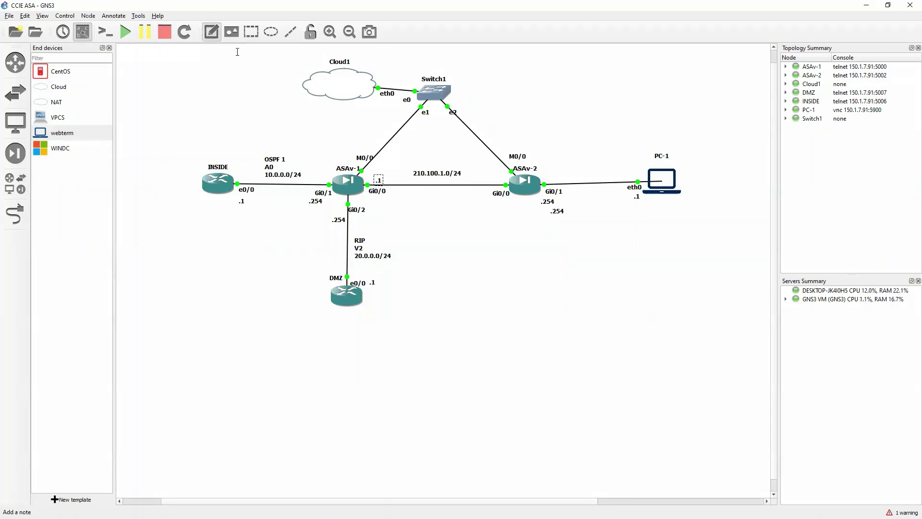
left_click(494, 181)
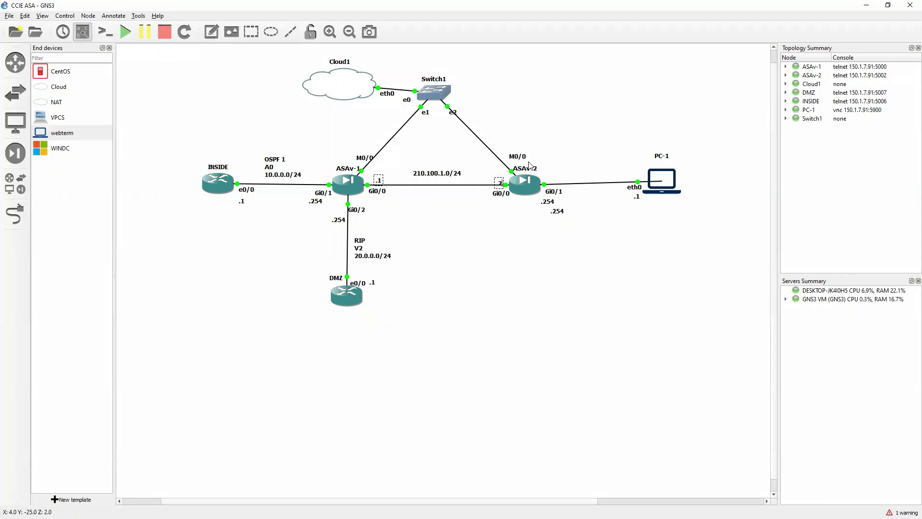
left_click(499, 184)
left_click_drag(500, 183, 500, 182)
type(".2")
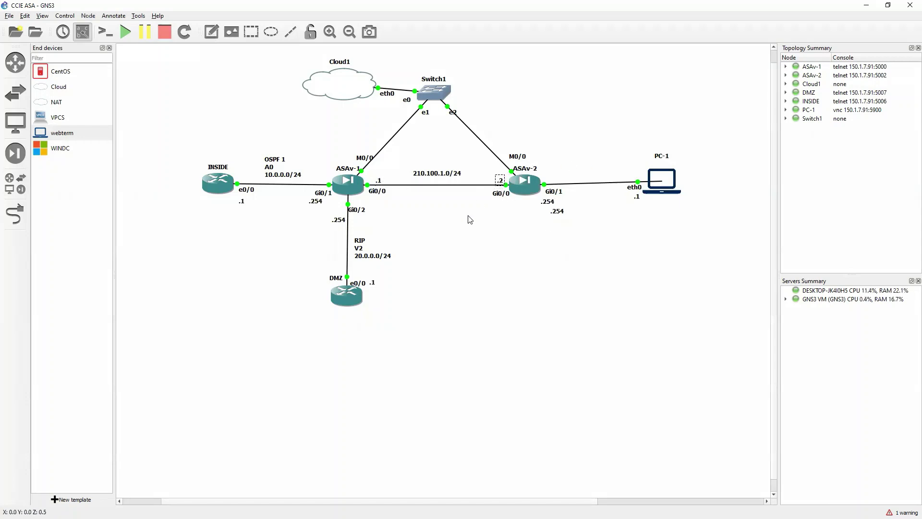
Step: Add a 150.1.7.0/24 note above Switch1
left_click(211, 32)
left_click(422, 68)
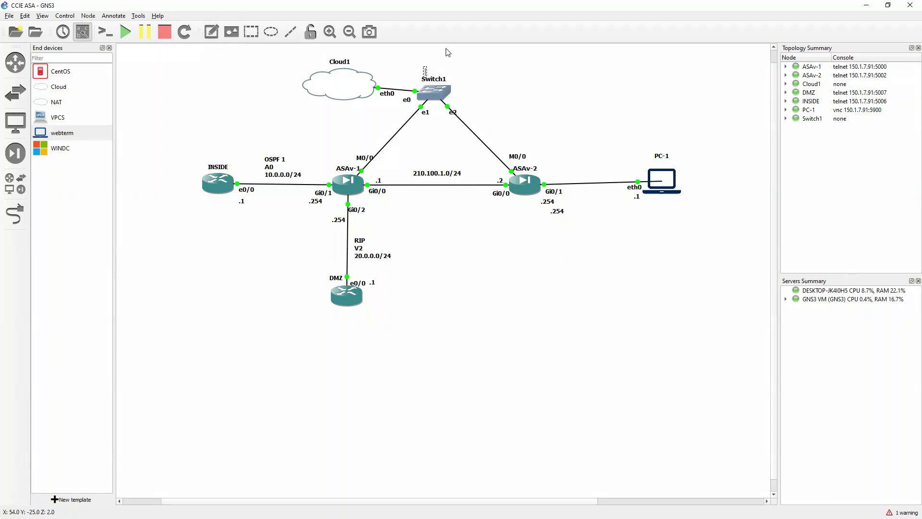
type("150.1.7.0/24")
left_click(480, 98)
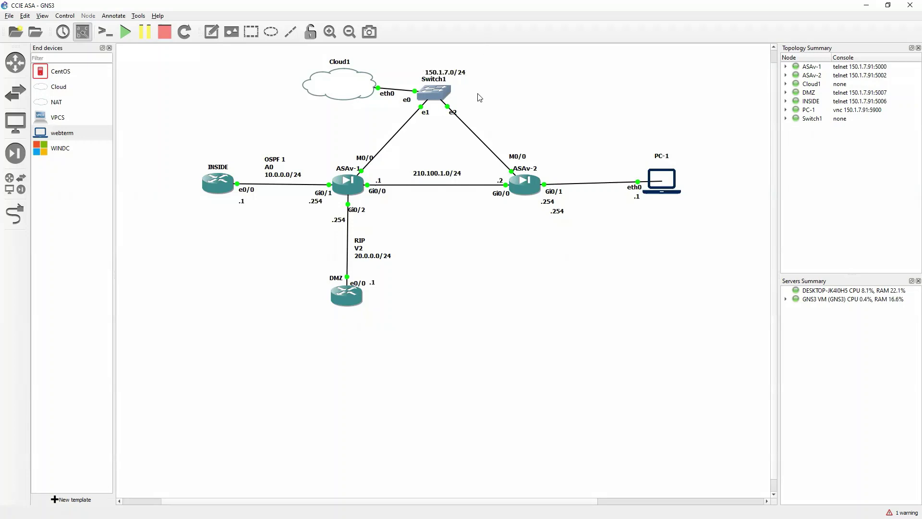
left_click_drag(464, 78, 458, 73)
left_click(241, 84)
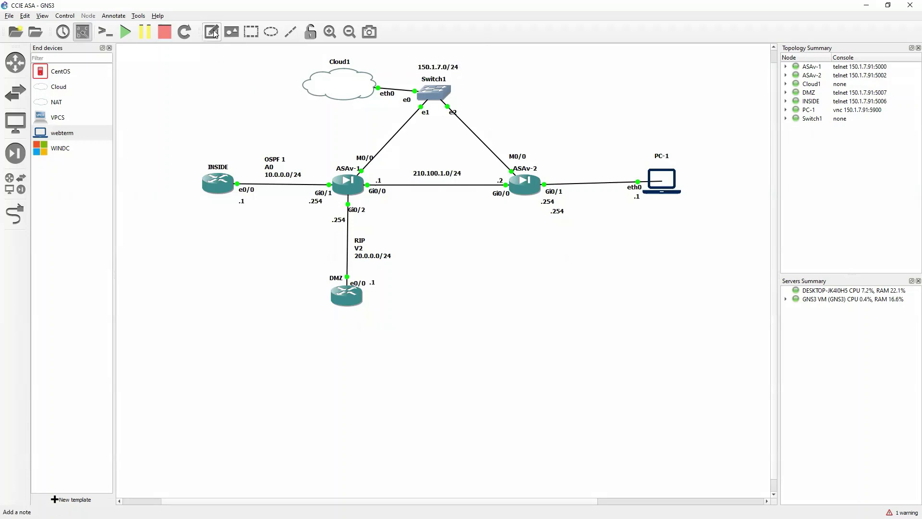
Step: Add .25 beside ASAv-1's M0/0 and .26 beside ASAv-2's M0/0
left_click(212, 31)
left_click(360, 147)
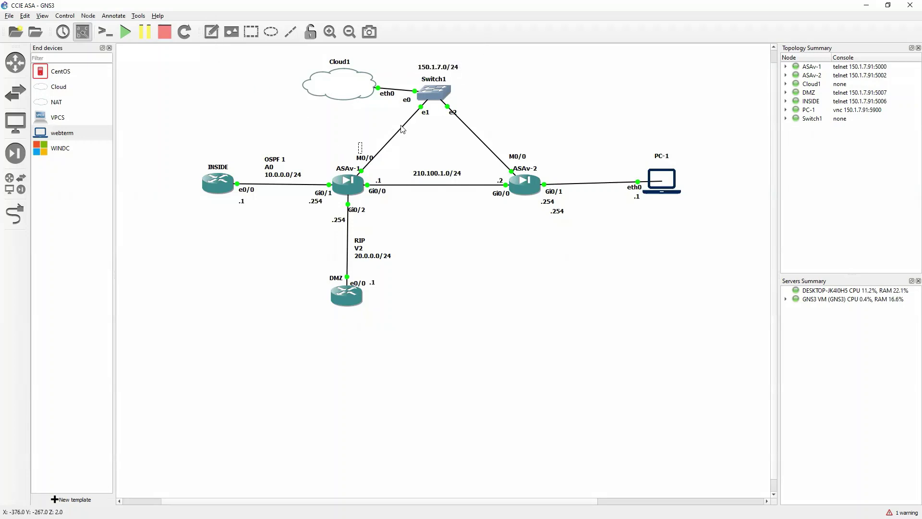
type(".25")
left_click(395, 134)
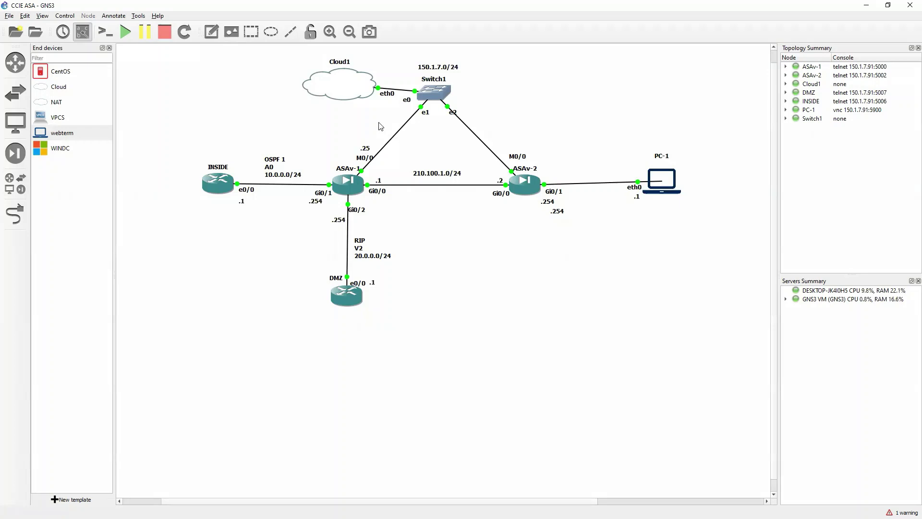
left_click(211, 31)
left_click(515, 142)
type(".26")
left_click(649, 346)
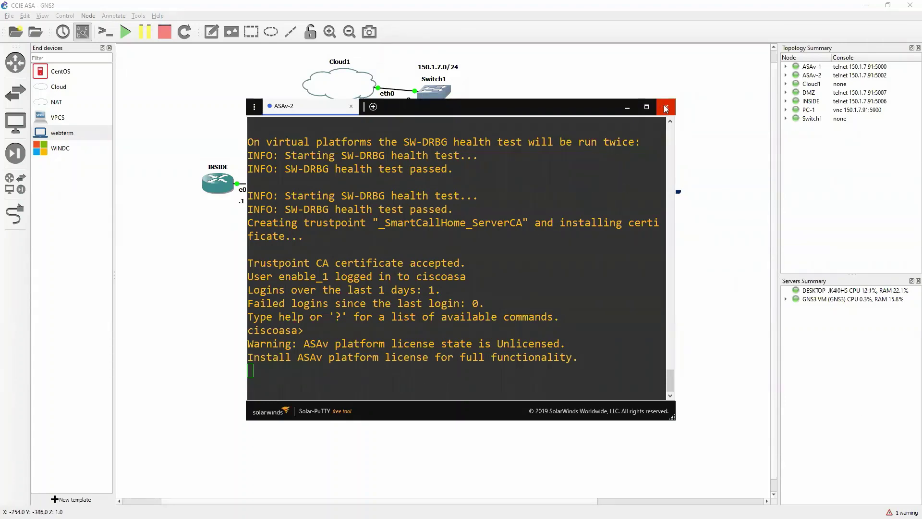
Step: Close the separate ASAv-2 and ASAv-1 console windows
left_click(665, 106)
right_click(345, 186)
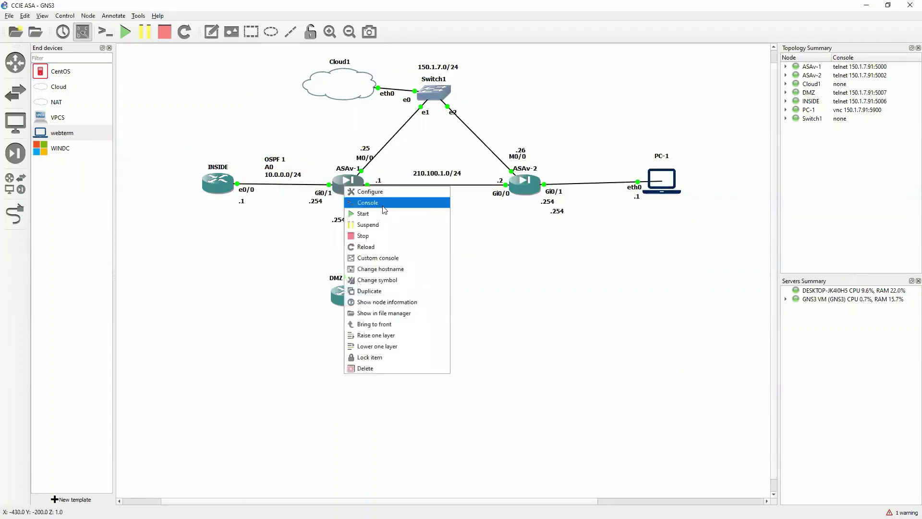
left_click(383, 206)
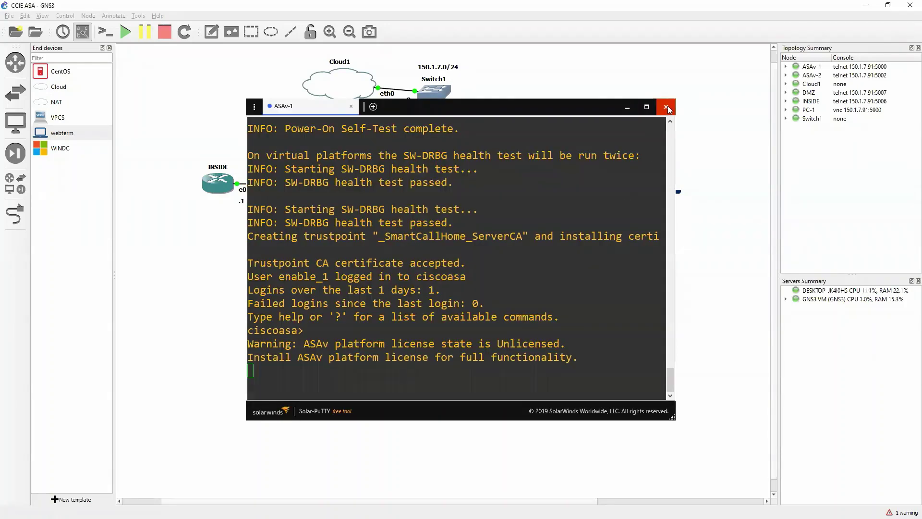
left_click(666, 107)
Step: Open INSIDE, DMZ, ASAv-1 and ASAv-2 consoles as Solar-PuTTY tabs and widen the window
right_click(217, 186)
left_click(246, 204)
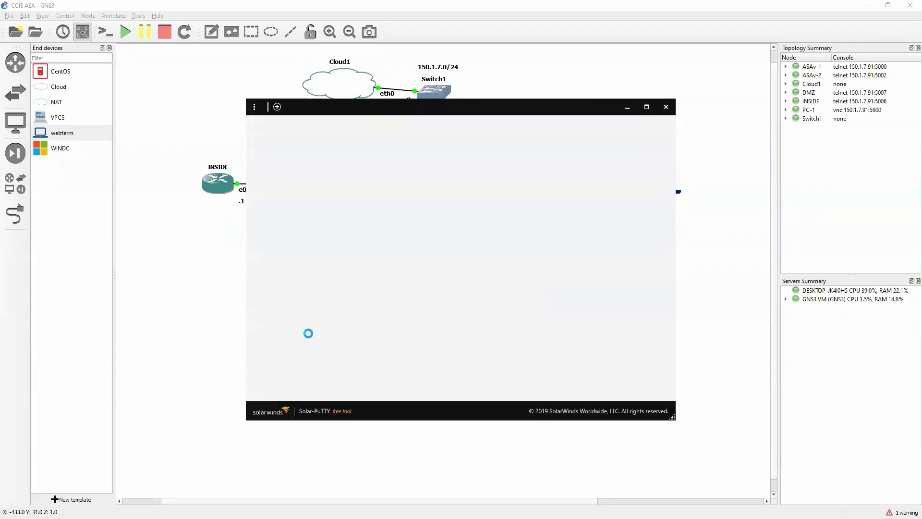
right_click(343, 302)
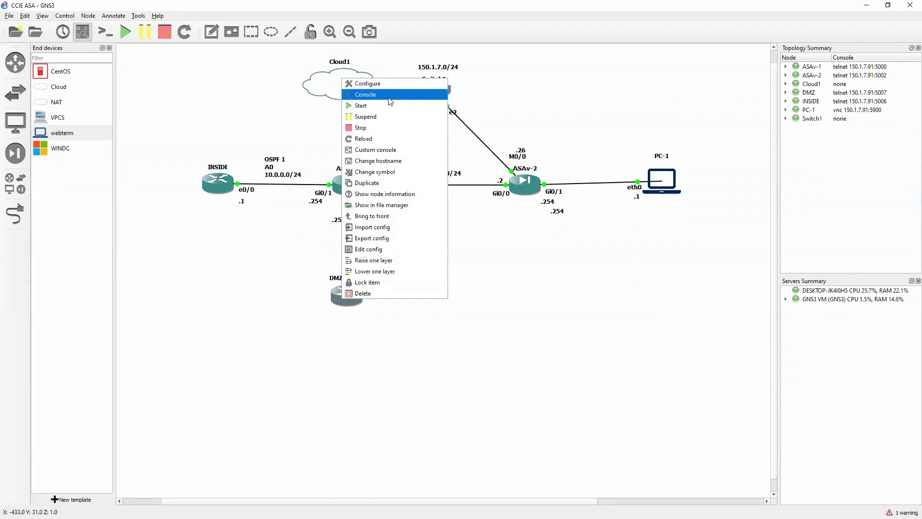
left_click(360, 91)
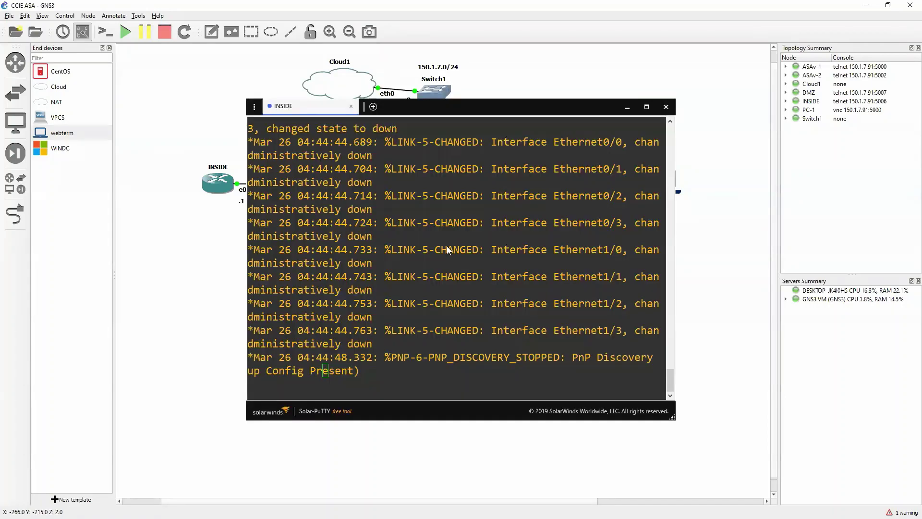
right_click(355, 190)
left_click(379, 205)
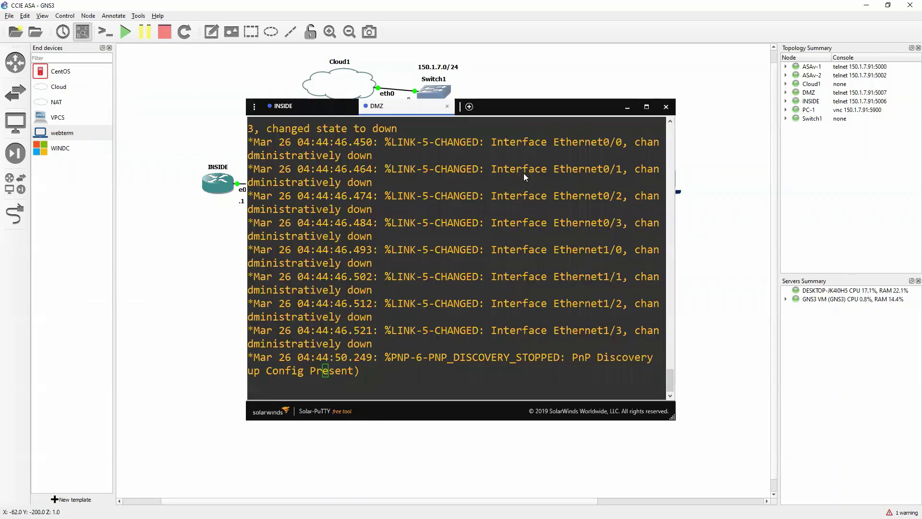
right_click(523, 182)
left_click(538, 198)
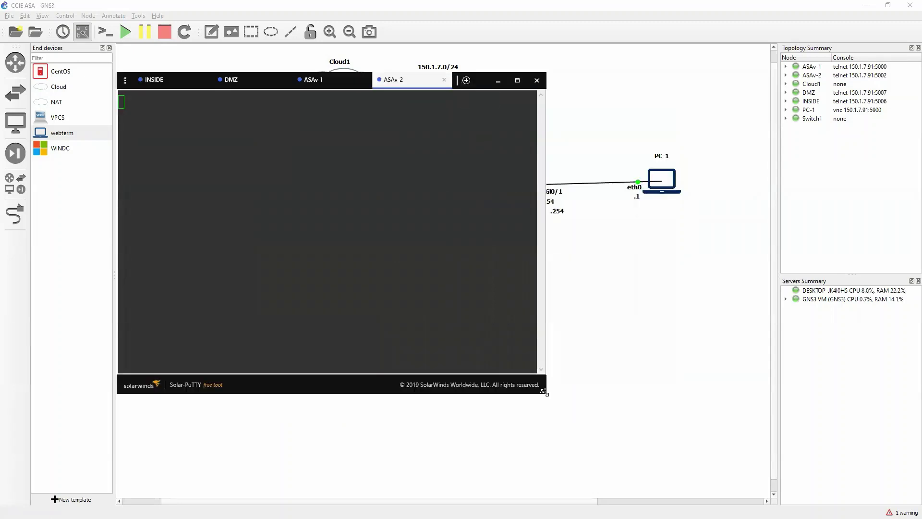
left_click_drag(543, 391, 883, 382)
Step: On ASAv-1, enter enable and global configuration mode and select interface m0/0
left_click(368, 83)
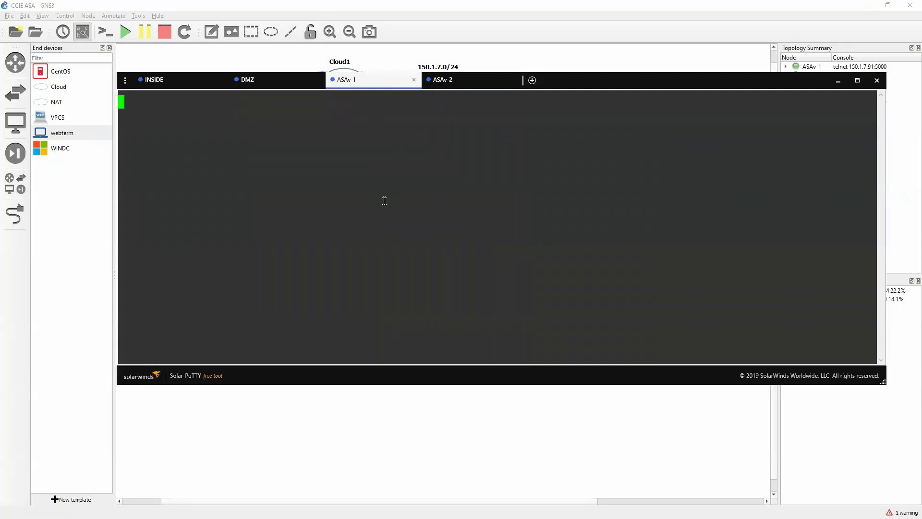
key("Return")
key("Return")
key("Return")
type("en")
key("Return")
key("Return")
key("Return")
type("conf ")
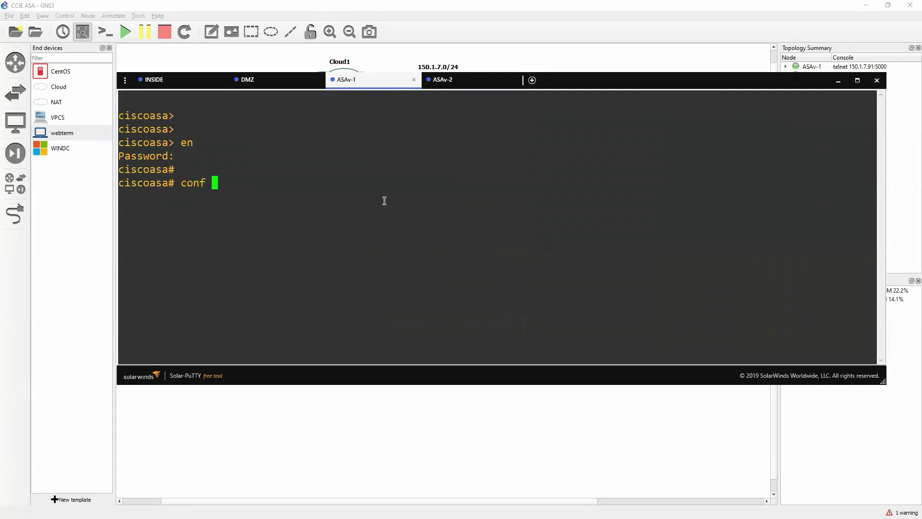
type("t")
key("Return")
key("Return")
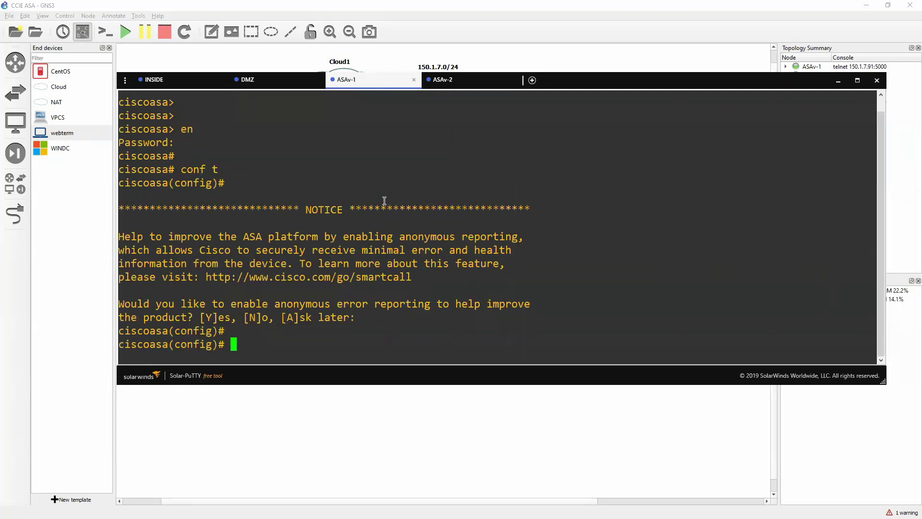
type("int m0/0")
key("Return")
Step: Name M0/0 mgmt with security level 100, address 150.1.7.26/24, and bring it up
type("namie")
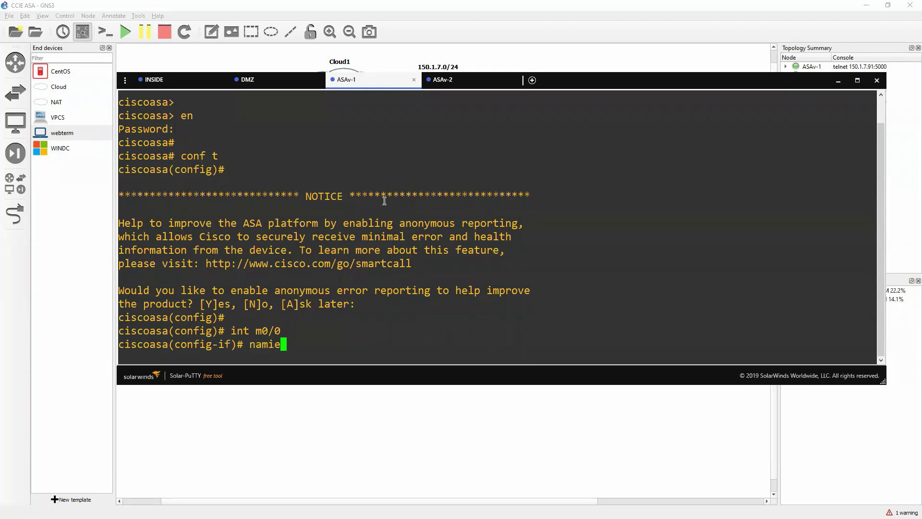
key("BackSpace")
key("BackSpace")
type("eif mgmt")
key("Return")
type("sec")
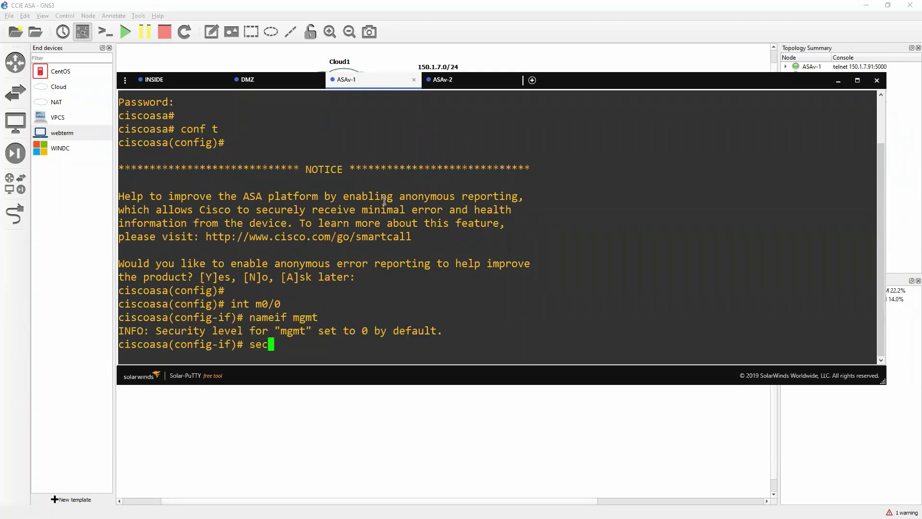
key("Tab")
type("100")
key("Return")
type("ip add 1")
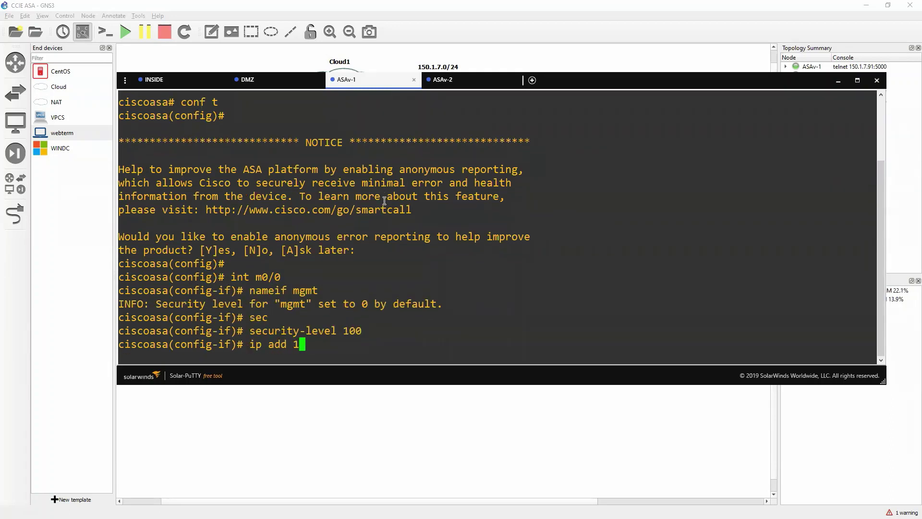
type("50.1.7.26 255.255.255.0")
key("Return")
type("n")
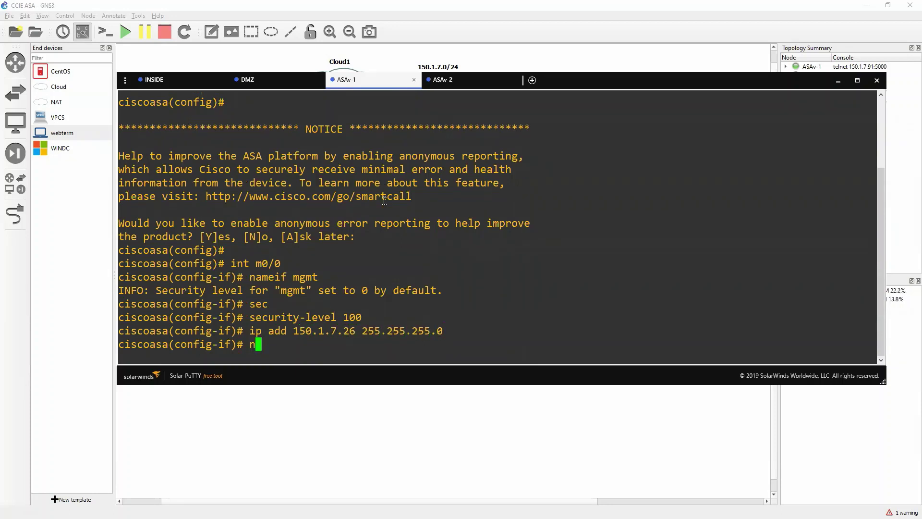
type("o sh")
key("Return")
type("exit")
key("Return")
key("Return")
key("Return")
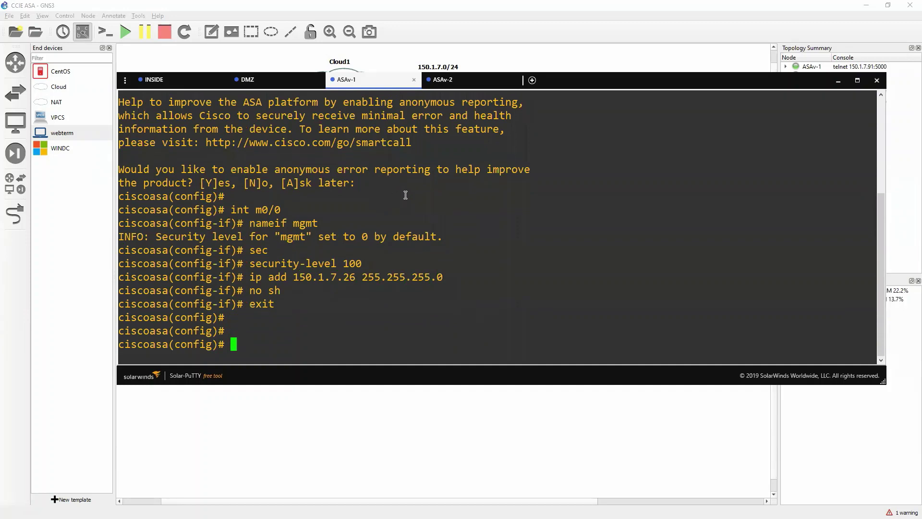
Step: Enable the HTTP server and allow HTTP from 150.1.7.0 255.255.255.0 on mgmt
left_click_drag(293, 223, 322, 227)
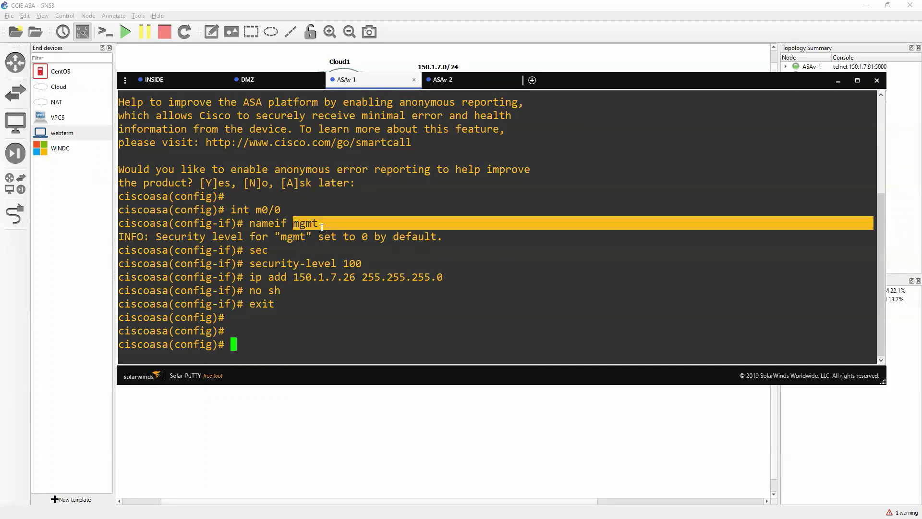
left_click(315, 330)
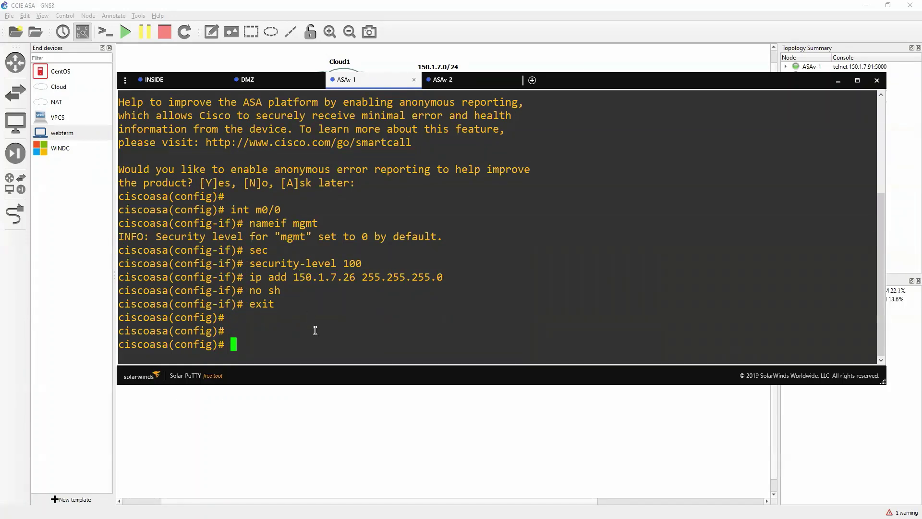
type("http server e")
key("Tab")
key("Return")
type("http")
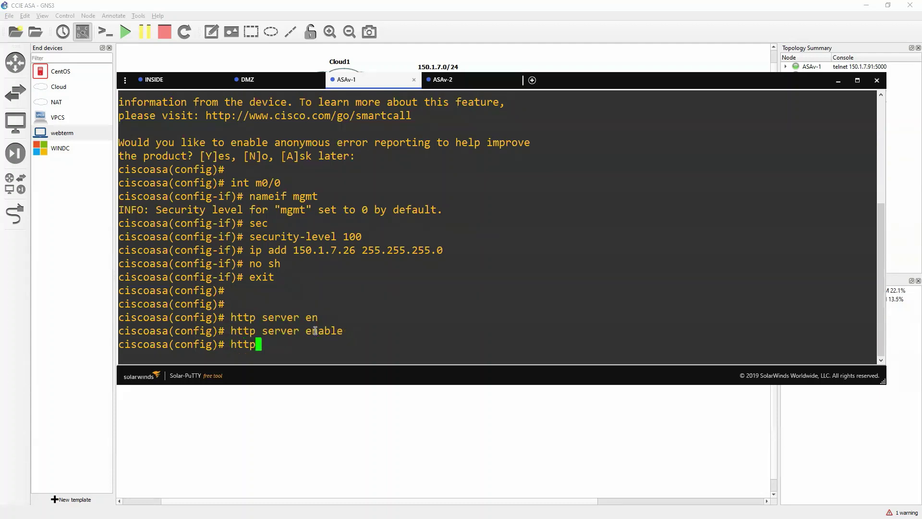
type(" 150.1.7.0 255.255.255.0 mgmt")
key("Return")
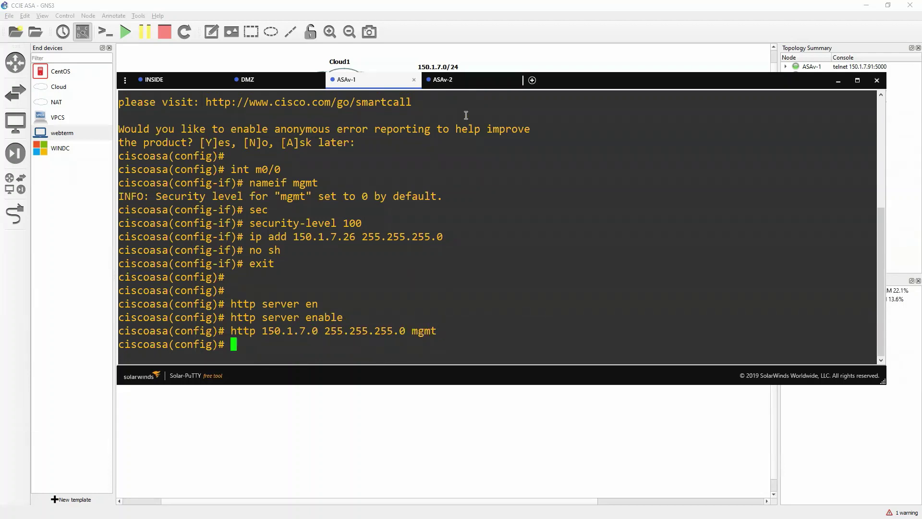
left_click(451, 80)
Step: On ASAv-2, enter enable and global configuration mode and select interface m0/0
key("Return")
key("Return")
type("en")
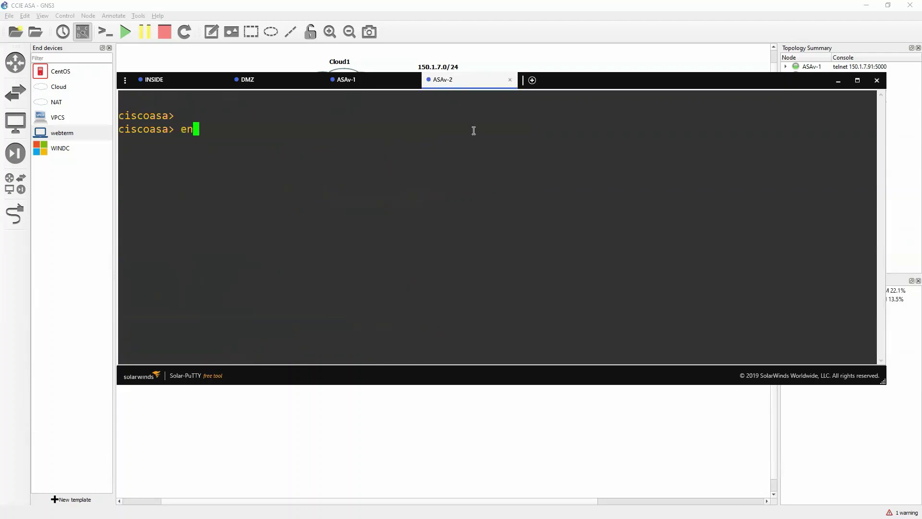
key("Return")
key("Return")
key("Return")
type("cnf")
key("BackSpace")
key("BackSpace")
type("o")
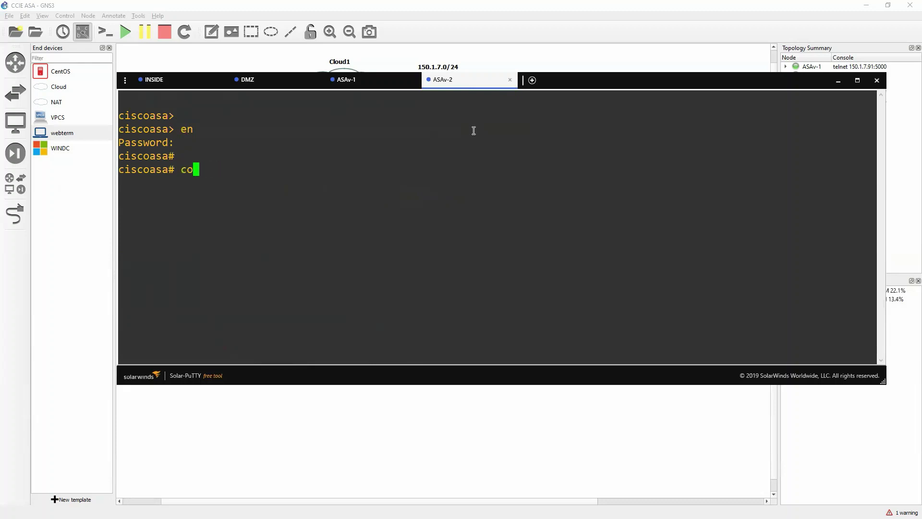
type("nf t")
key("Return")
key("Return")
key("Return")
key("Return")
type("h")
key("BackSpace")
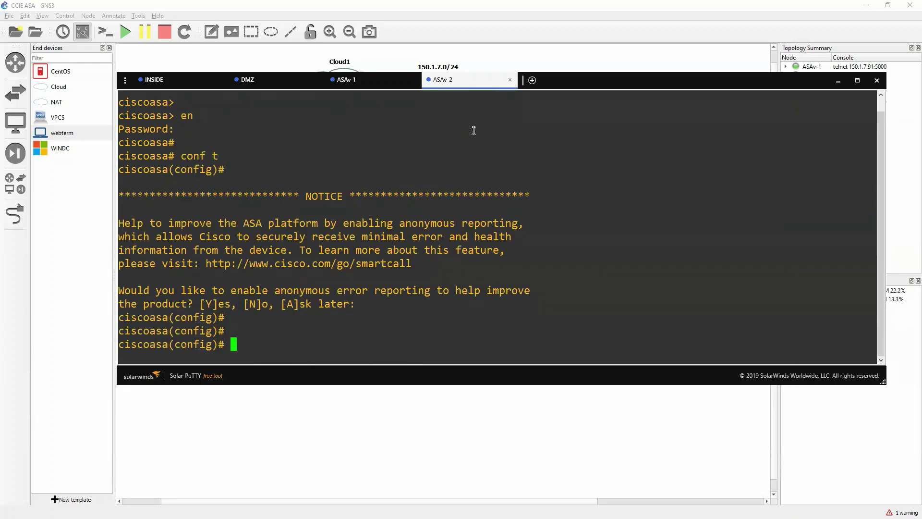
type("int m0/0")
key("Return")
Step: Name M0/0 mgmt with security level 100, address 150.1.7.26/24, and bring it up
type("nameif mgmt")
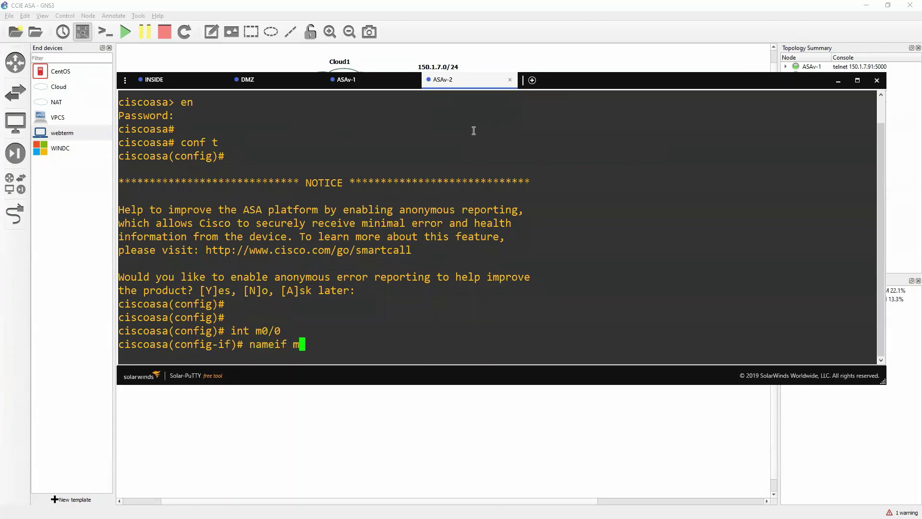
key("Return")
type("sec")
key("Tab")
type("100")
key("Return")
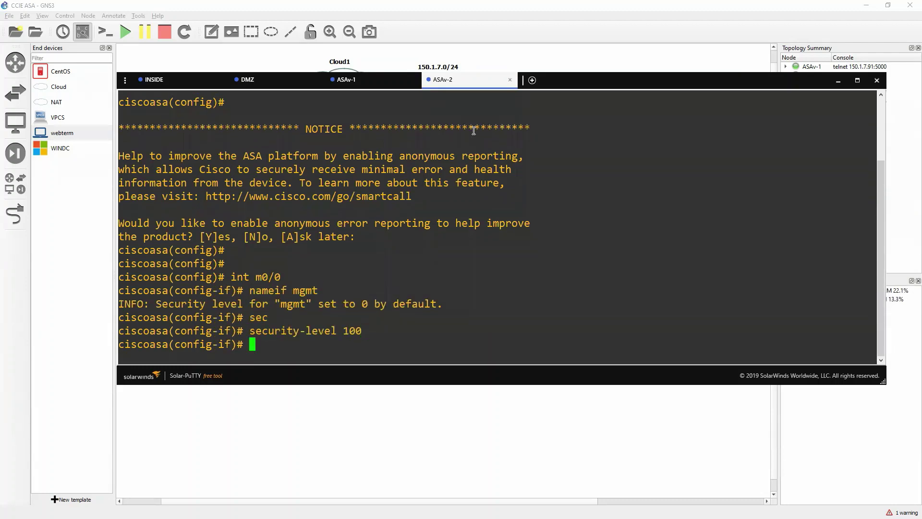
type("ip add 150.1.7.")
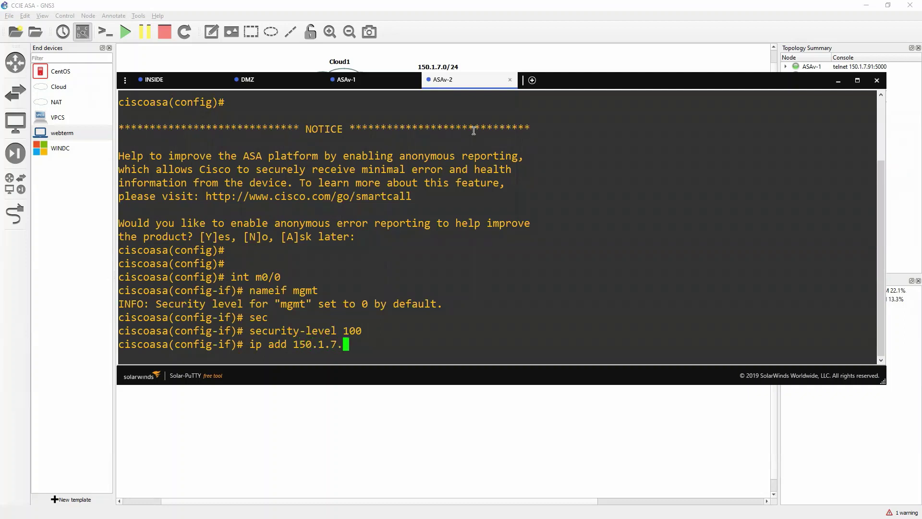
type("26 255.255.255.0")
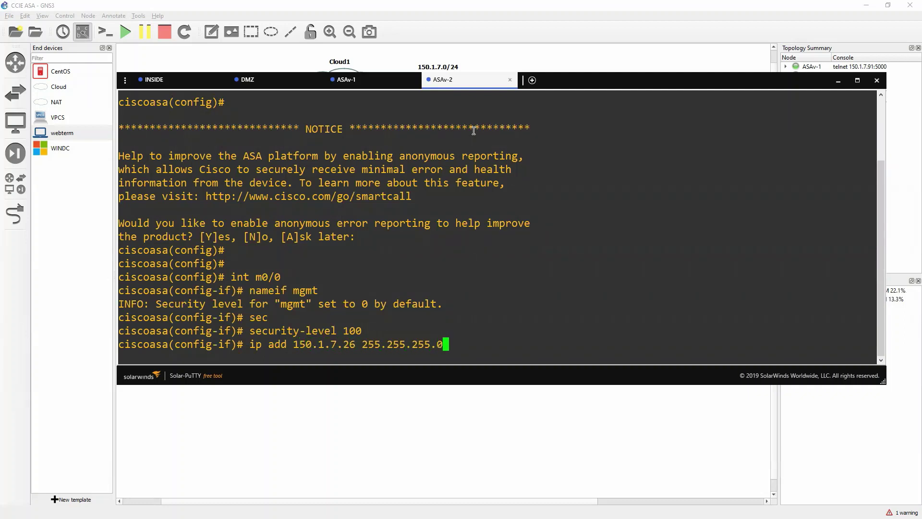
key("Return")
type("no sh")
key("Return")
type("exit")
key("Return")
key("Return")
key("Return")
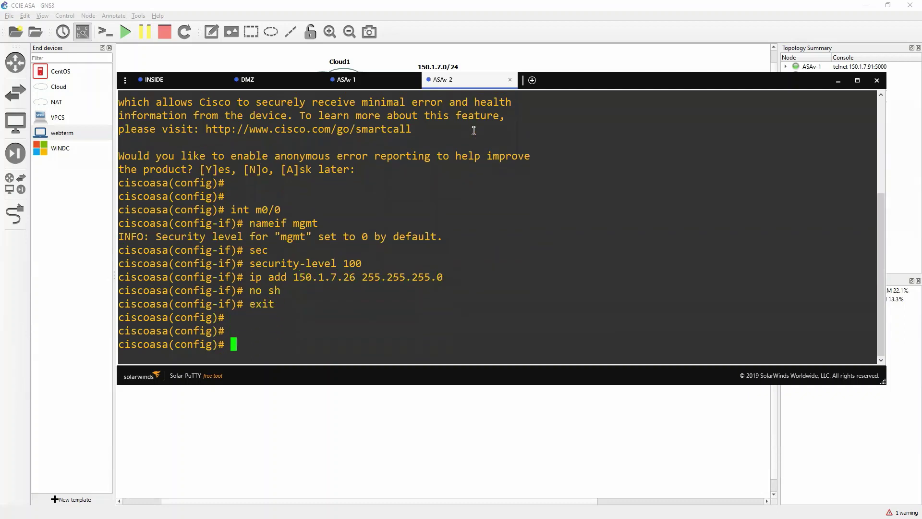
Step: Run http server enable and http 150.1.7.0 255.255.255.0 mgmt
type("http server e")
type("n")
key("Tab")
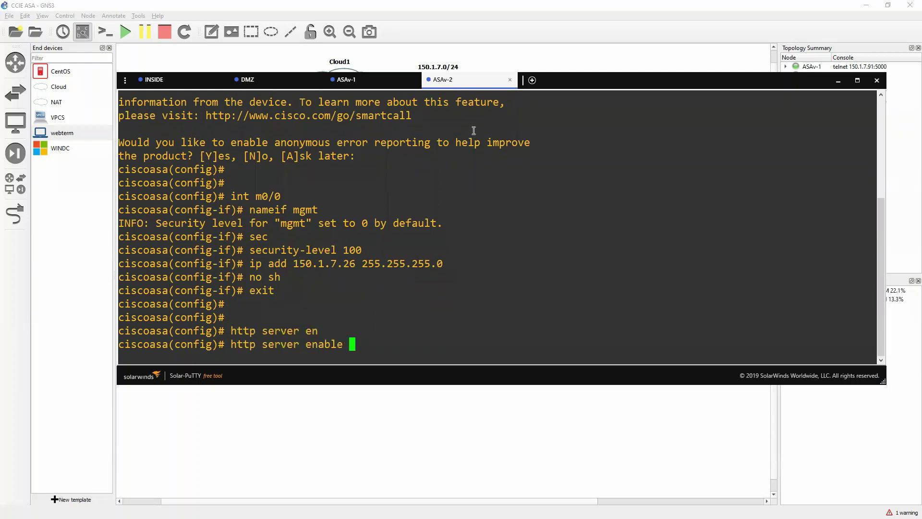
key("Return")
type("http 150.1.7")
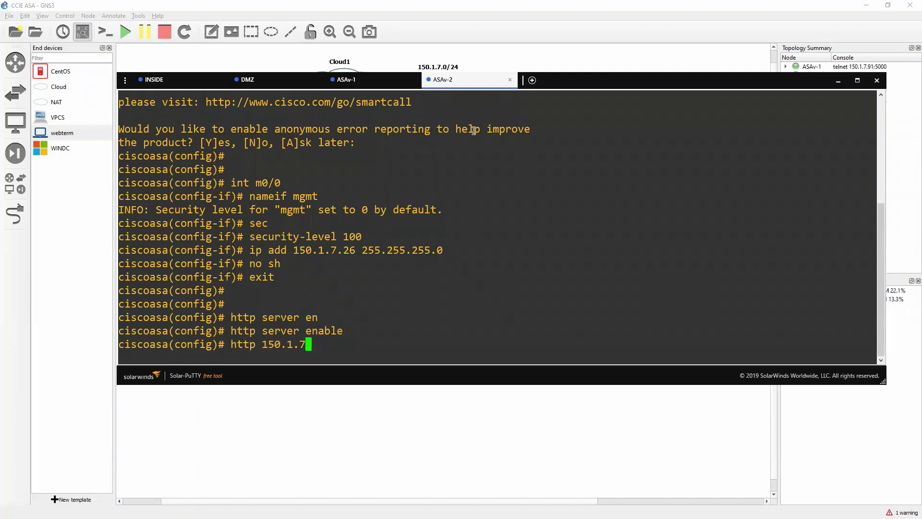
type(".0 255.255.255.0 mgmt")
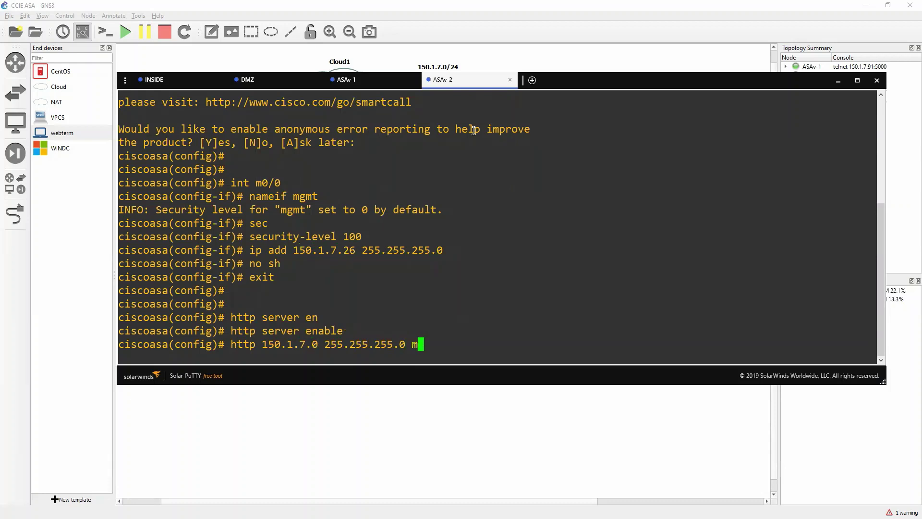
key("Return")
key("Return")
key("Return")
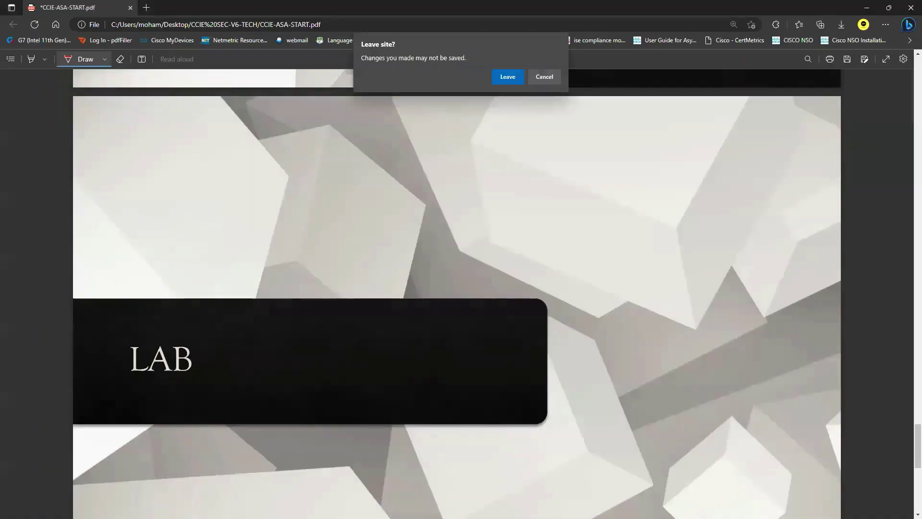
left_click(545, 77)
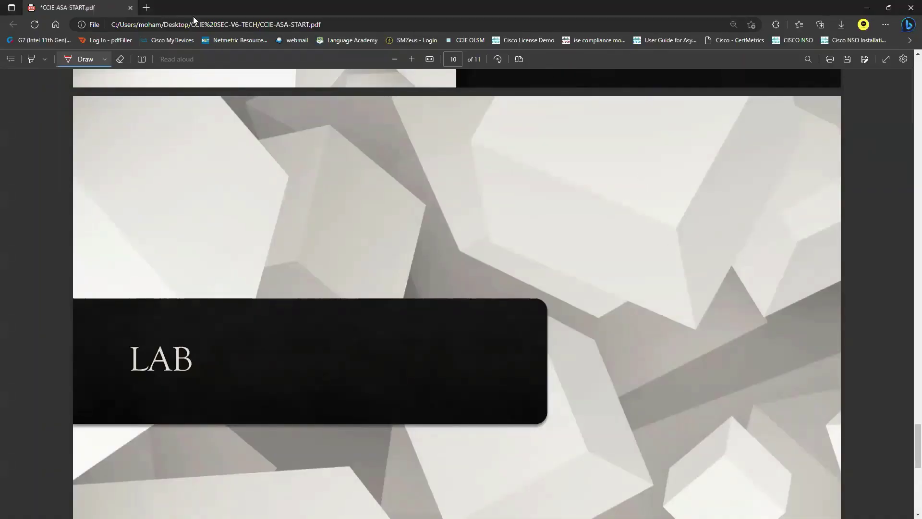
left_click(147, 7)
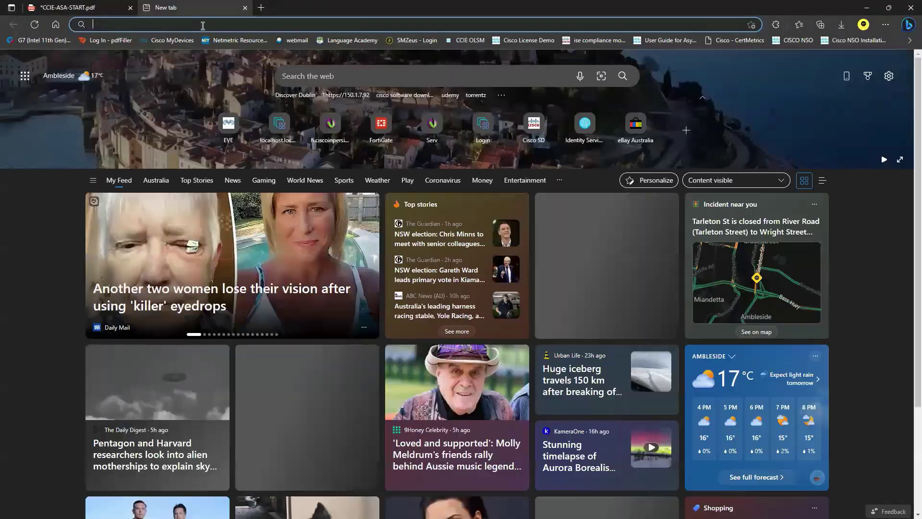
type("https://150.1.7.25")
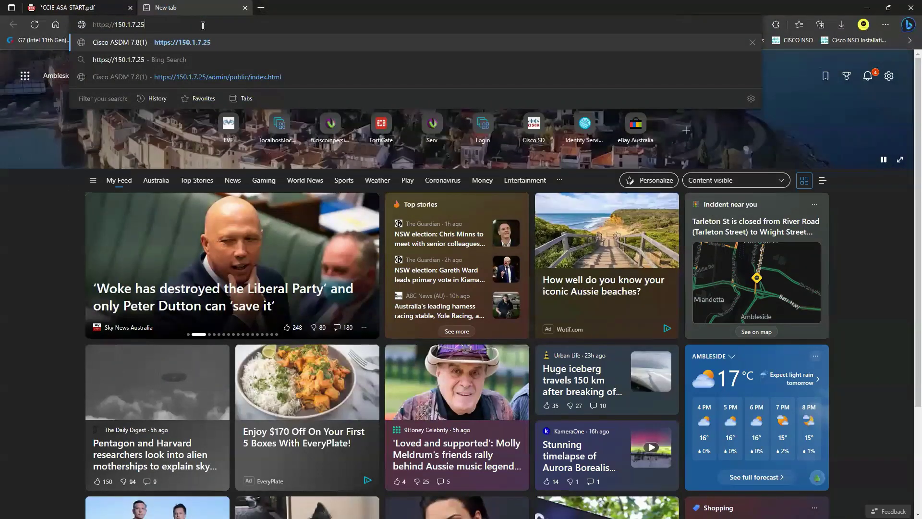
key("Return")
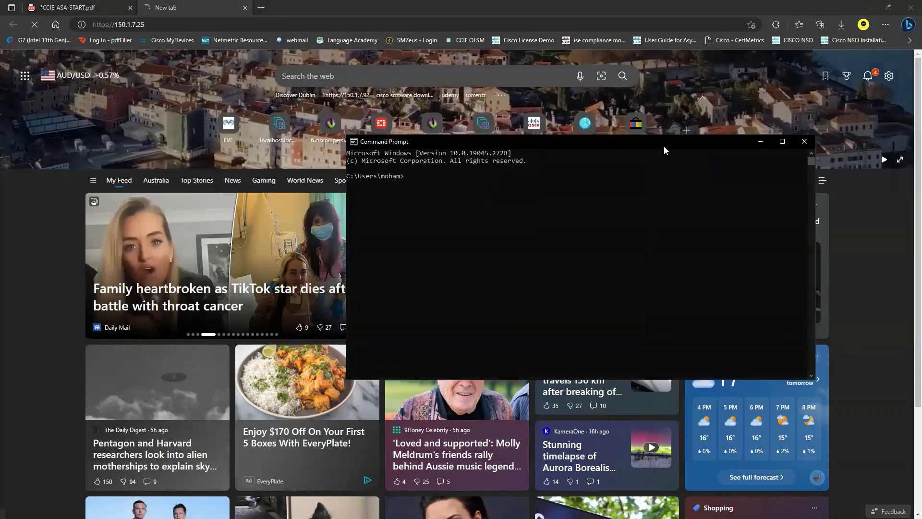
Step: Ping 150.1.7.25 from the PC's Command Prompt
type("ping 150.1.7.25")
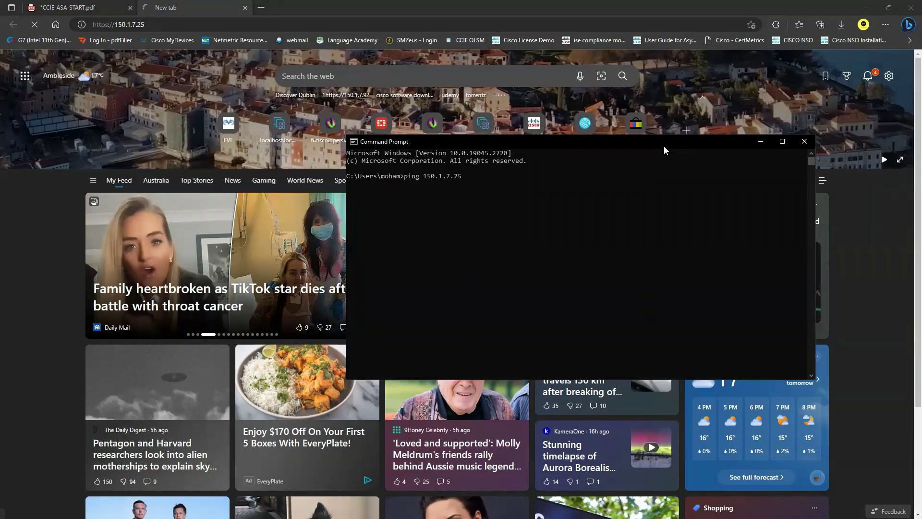
key("Return")
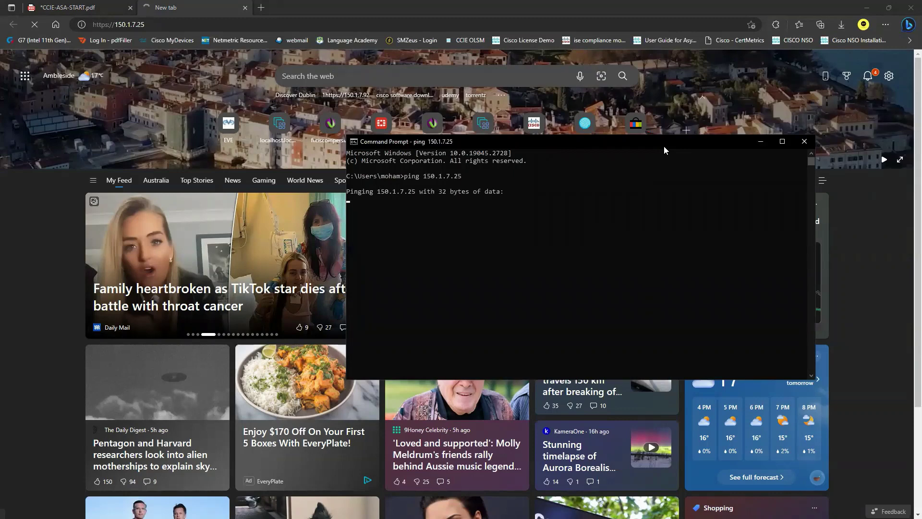
key("alt+Tab")
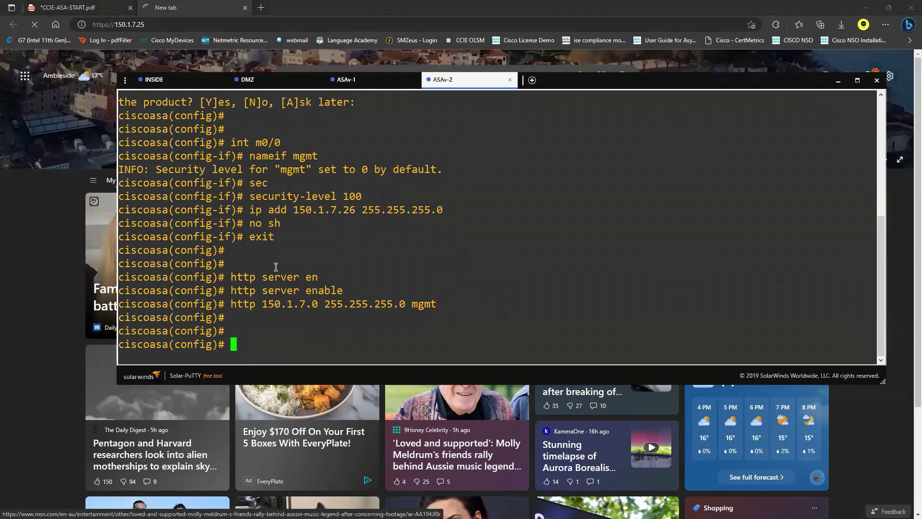
Step: From the ASAv-1 console, ping 150.1.7.2
left_click(371, 81)
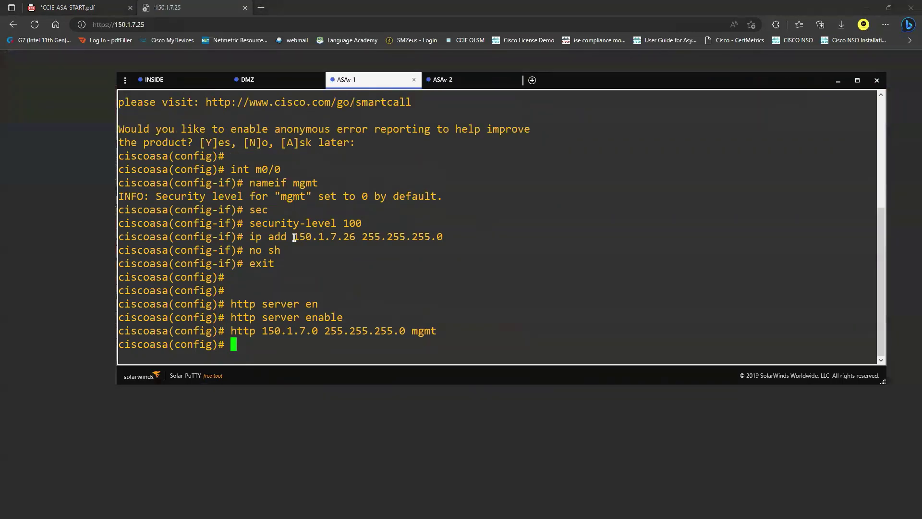
left_click_drag(288, 237, 360, 236)
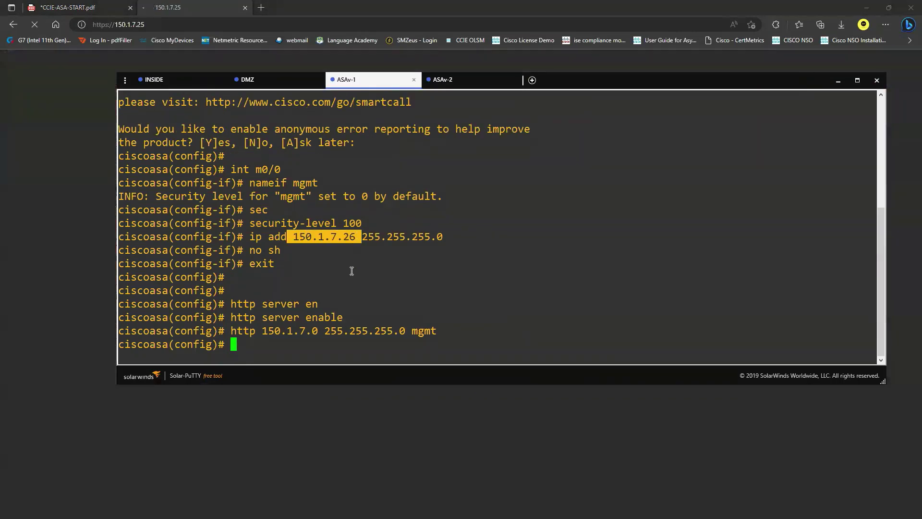
type("ping 150.1.7.2")
key("Return")
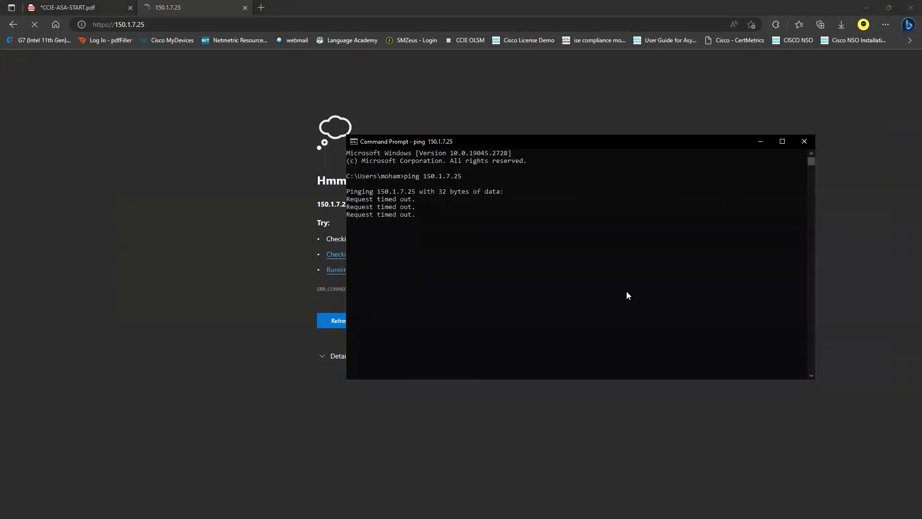
Step: Review the Command Prompt pings timing out with 100% loss, then return to GNS3
left_click(629, 262)
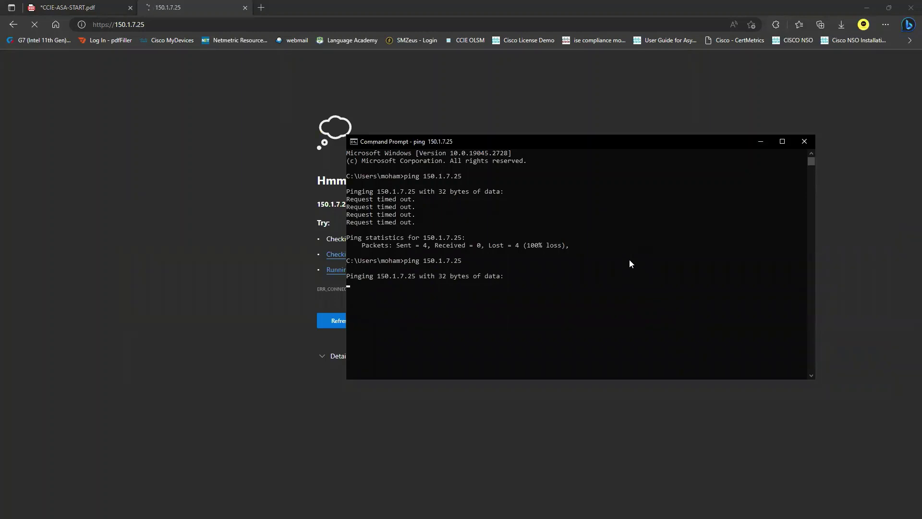
left_click_drag(652, 139, 572, 117)
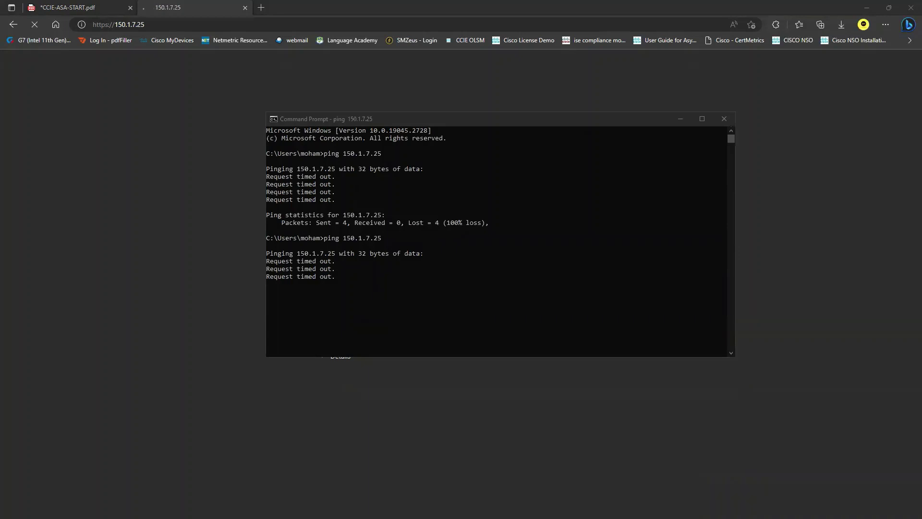
key("alt+Tab")
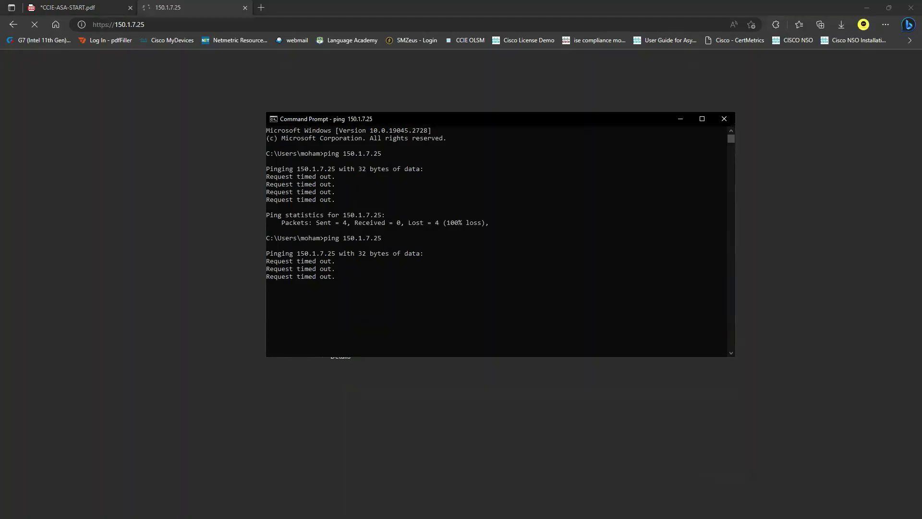
key("alt+Tab")
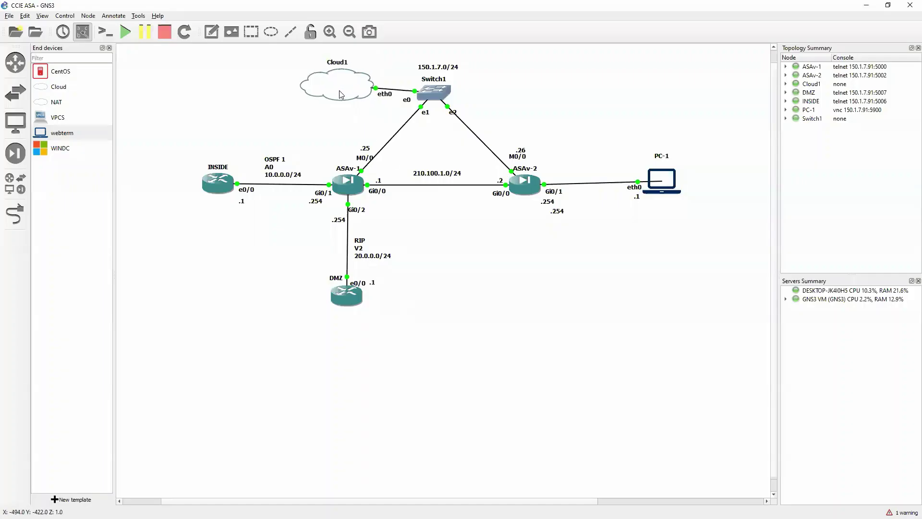
Step: Delete the existing Cloud1–Switch1 link
left_click_drag(309, 98, 307, 97)
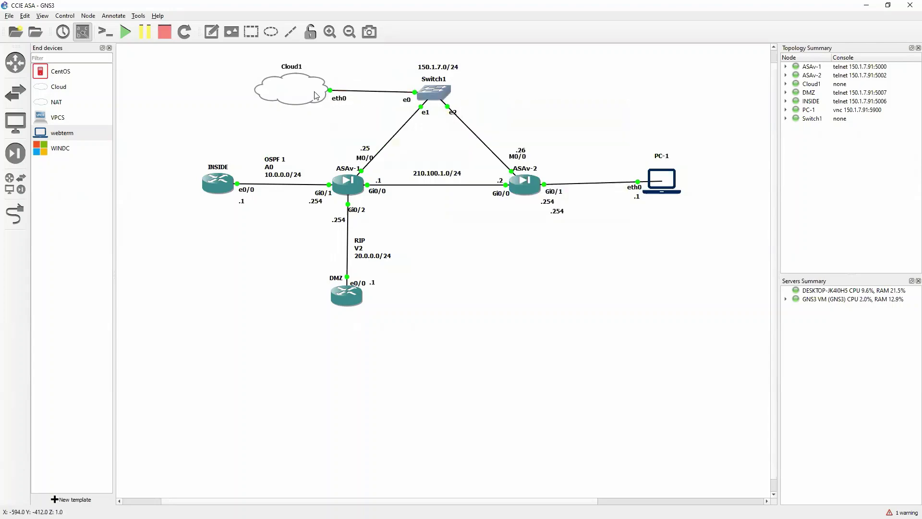
left_click(367, 96)
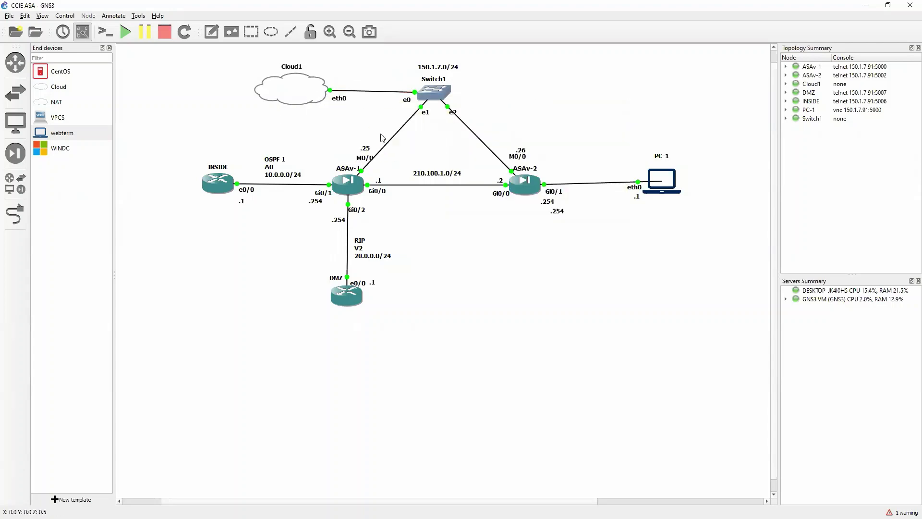
right_click(363, 92)
left_click(384, 140)
Step: Link Switch1 Ethernet0 to Cloud1 eth0, then return to the ping to 150.1.7.25
left_click(24, 221)
left_click(426, 91)
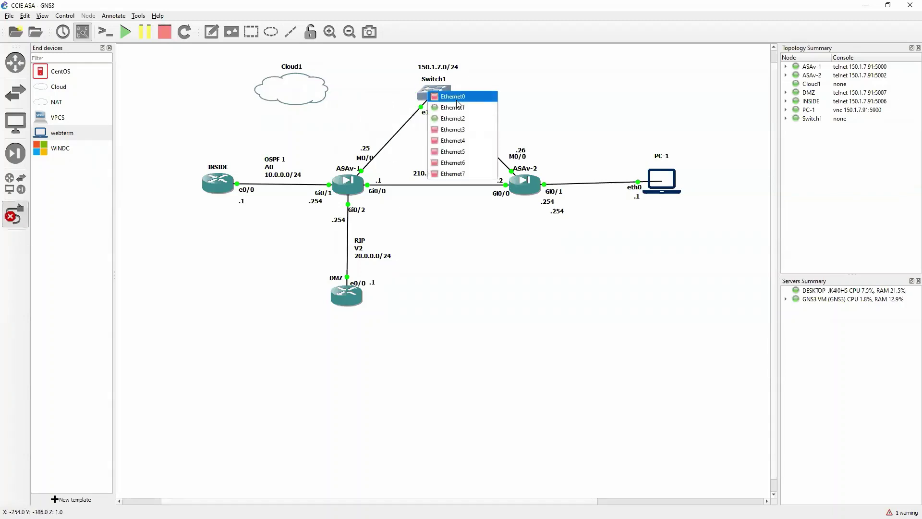
left_click(454, 96)
left_click(327, 88)
left_click(345, 93)
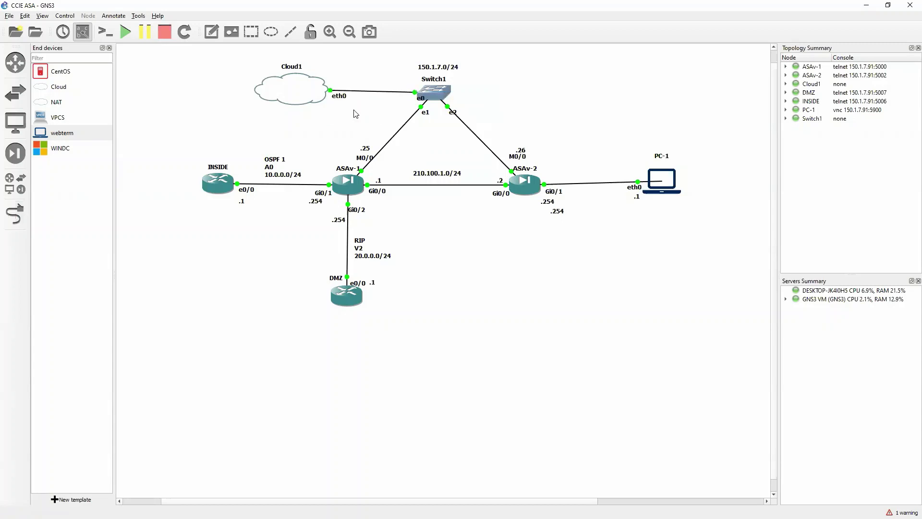
left_click_drag(307, 95, 306, 97)
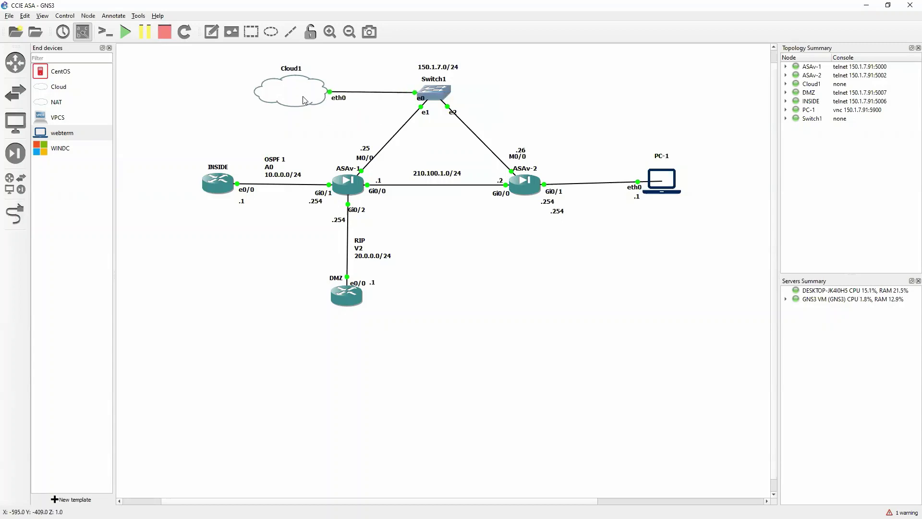
key("alt+Tab")
left_click(566, 323)
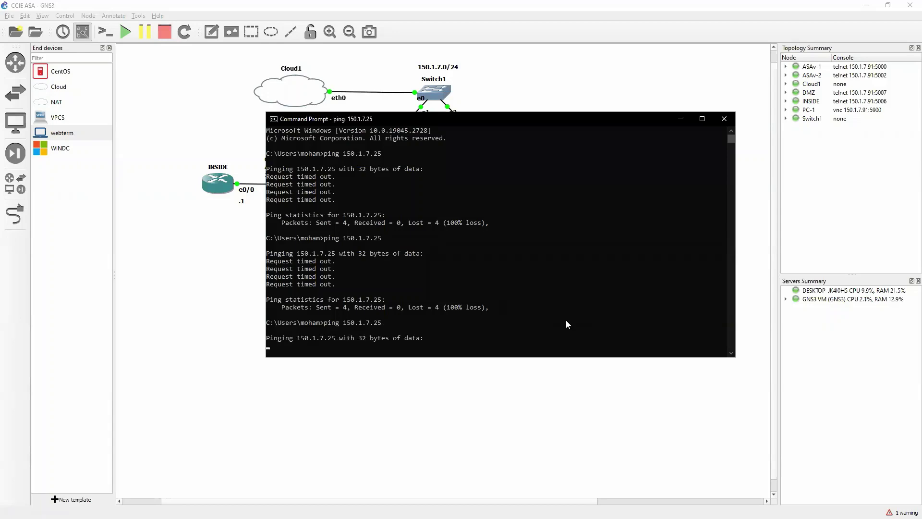
Step: Stop the running ping and ping 150.1.7.26 from the PC instead
left_click(680, 120)
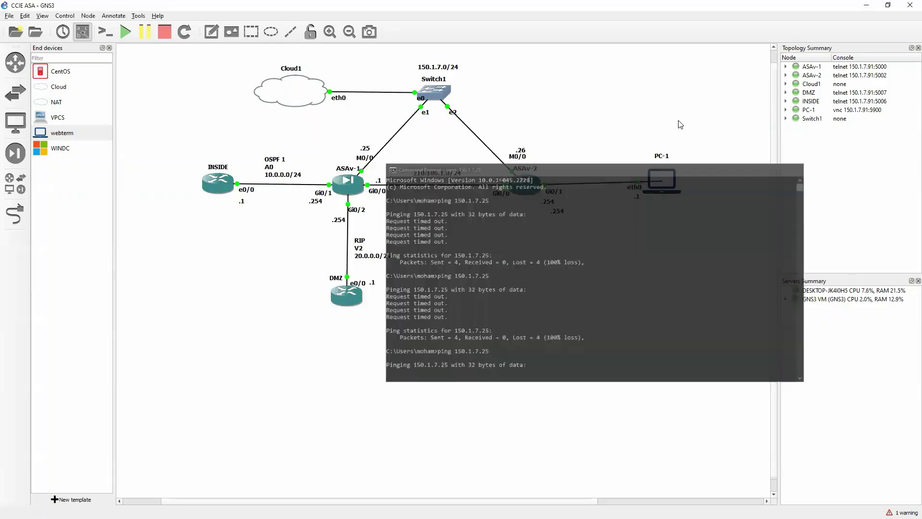
key("alt+Tab")
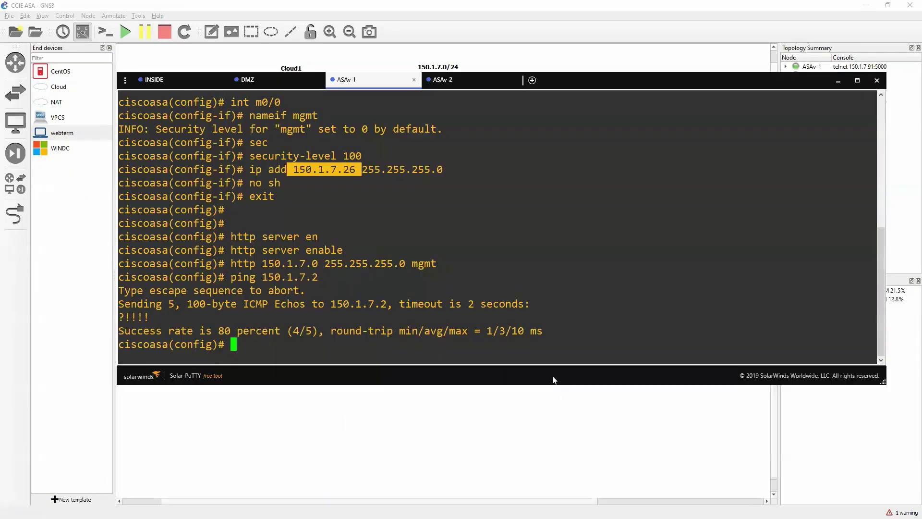
key("alt+Tab")
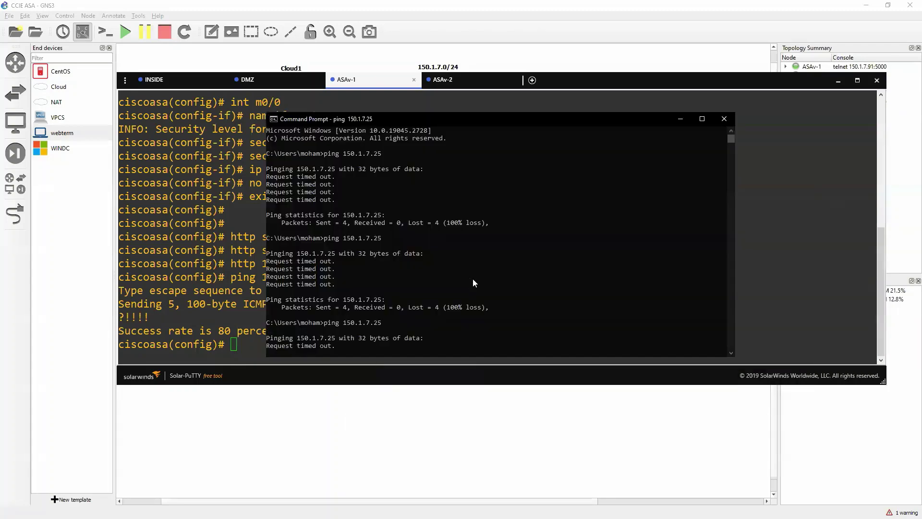
key("ctrl+c")
key("Up")
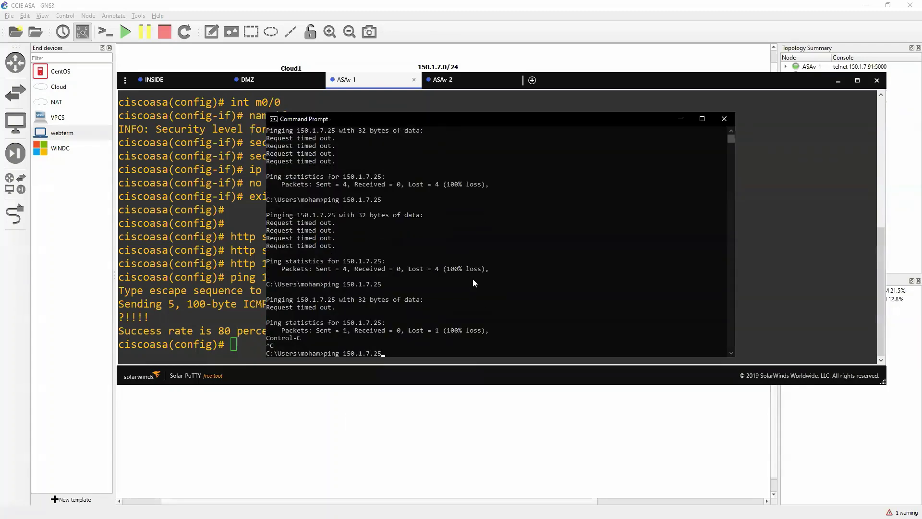
key("BackSpace")
type("6")
key("Return")
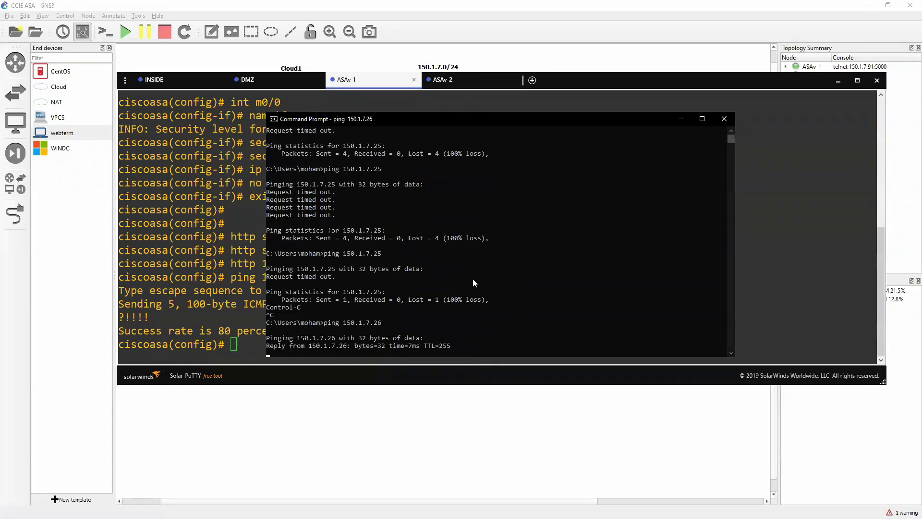
left_click(680, 119)
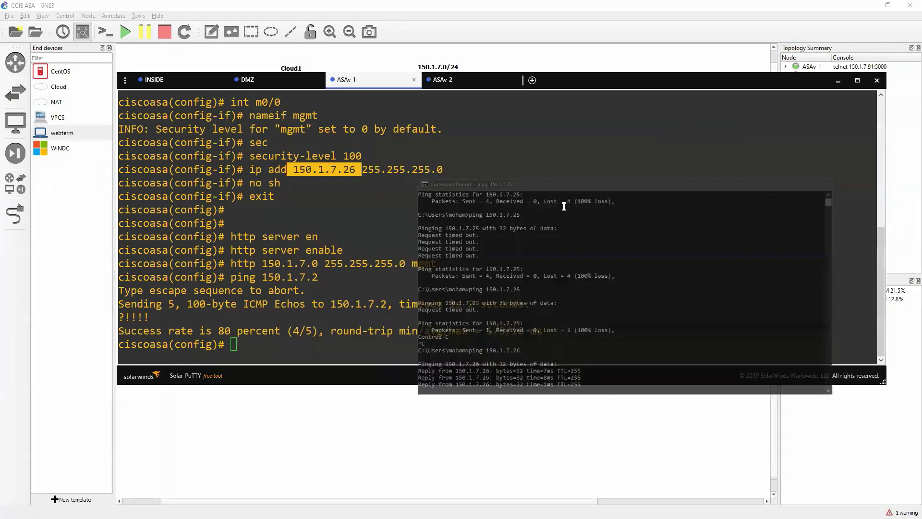
Step: Give ASAv-1 interface m0/0 address 150.1.7.27 255.255.255.0 and bring it up (no sh)
type("int m0/0")
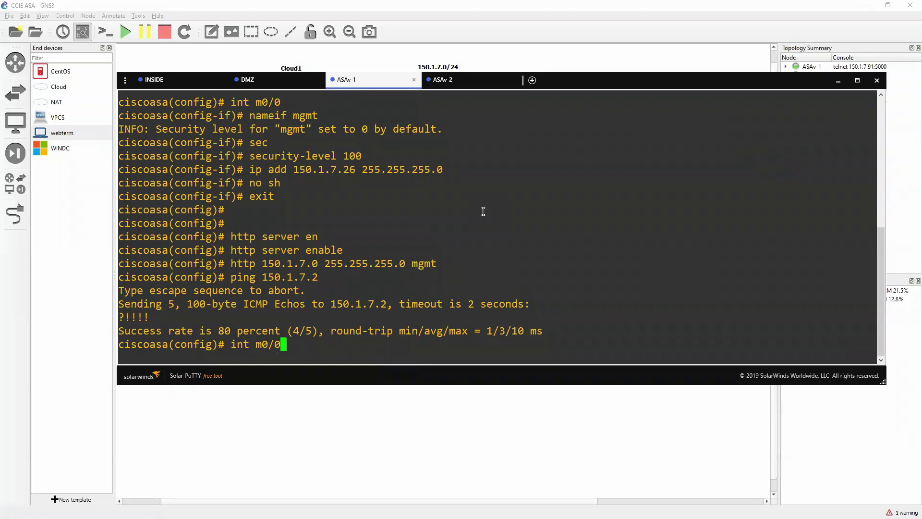
key("Return")
type("ip")
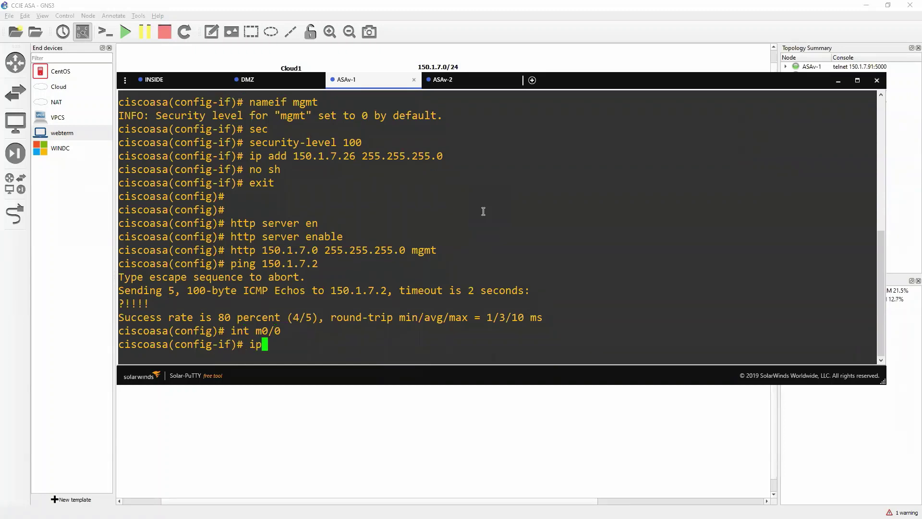
type(" add 150.1.7.27 2556.2")
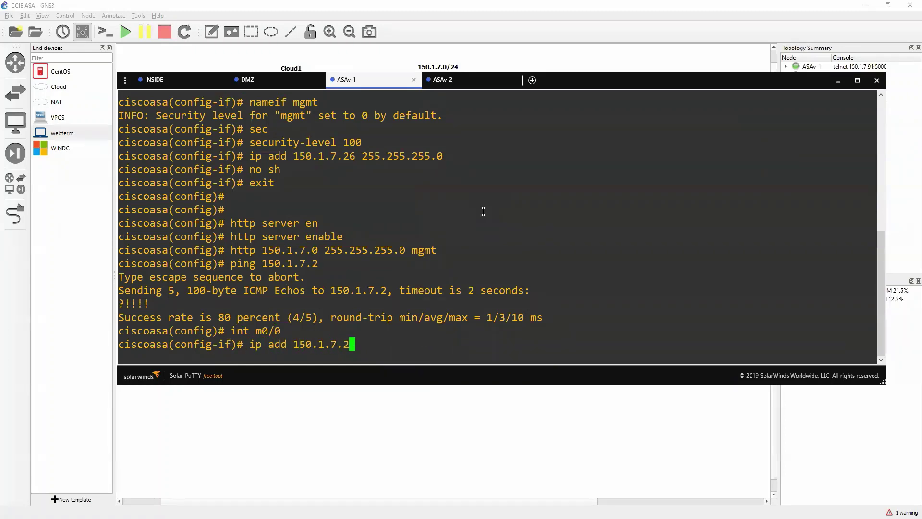
key("BackSpace")
key("BackSpace")
key("BackSpace")
type(".255.255.0")
key("Return")
type("no sh")
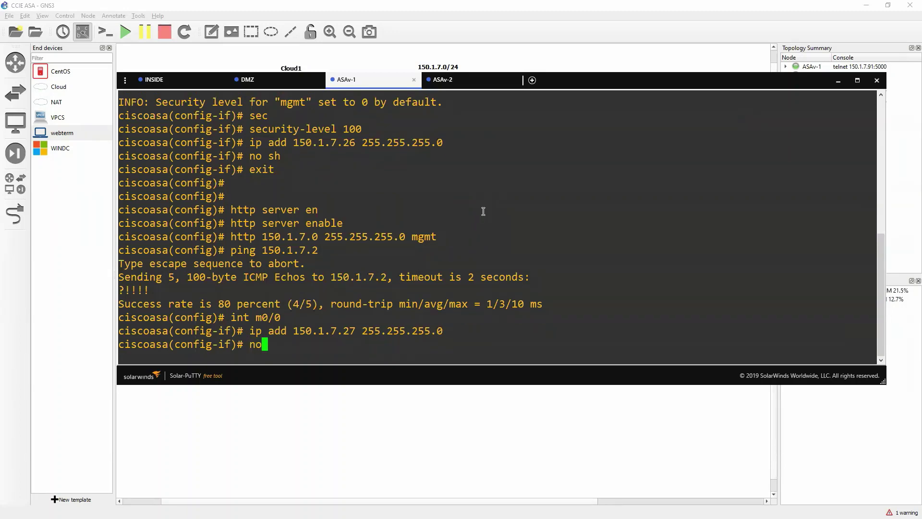
key("Return")
type("exit")
key("Return")
key("Return")
key("Return")
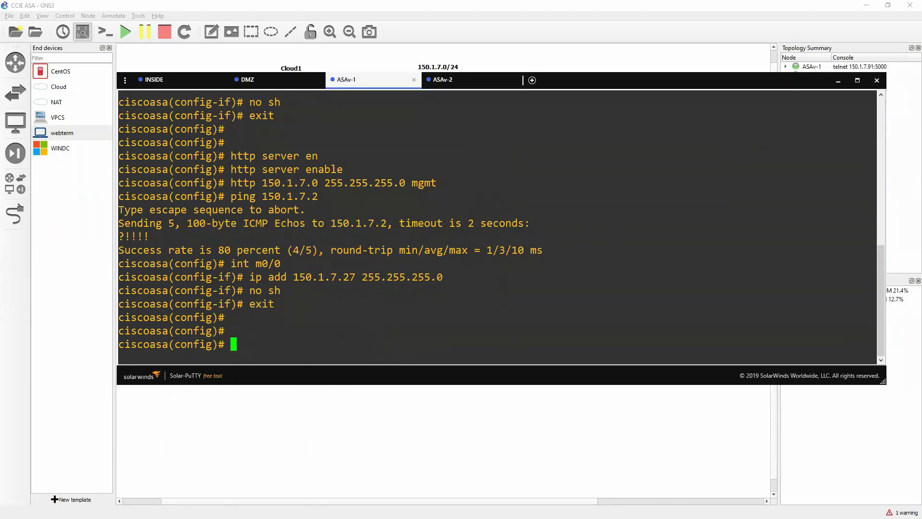
Step: Ping the new management address 150.1.7.27 from the PC
key("alt+Tab")
key("Up")
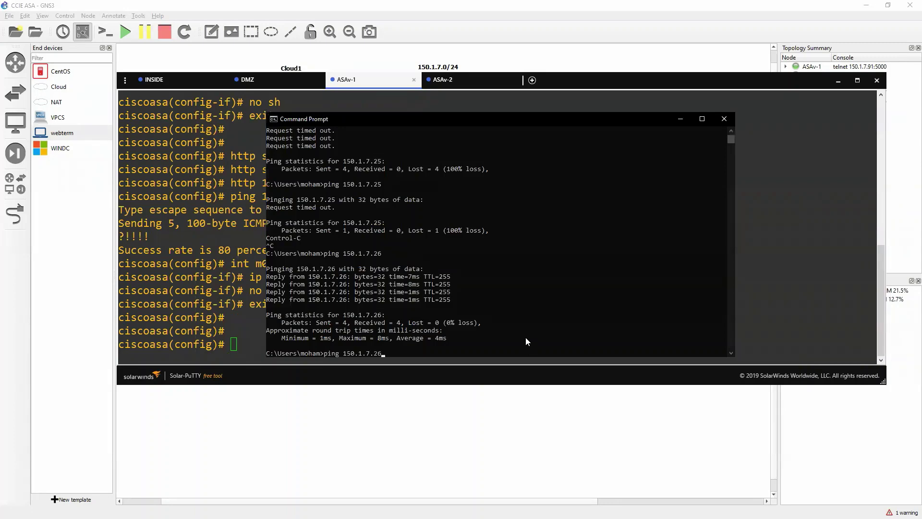
key("BackSpace")
type("7")
key("Return")
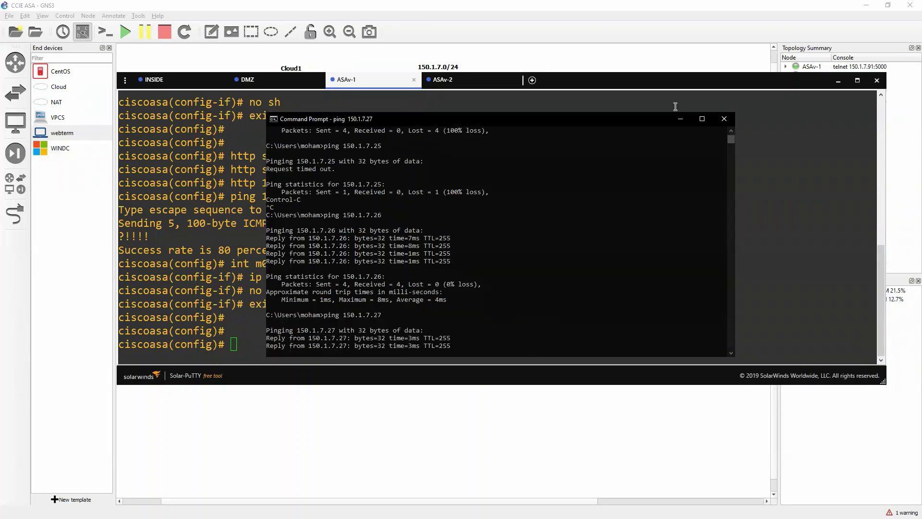
Step: Change ASAv-1's topology address label from .25 to .27
left_click(686, 120)
left_click(560, 52)
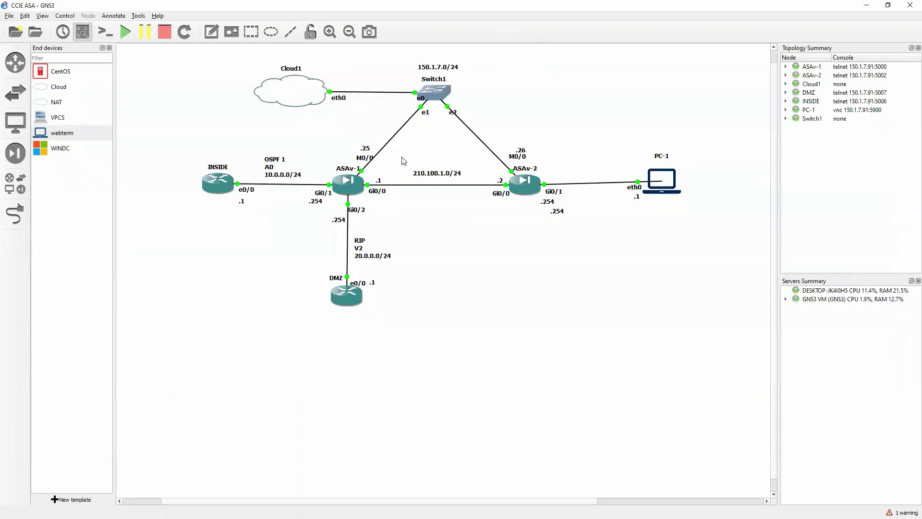
double_click(365, 148)
type(".27")
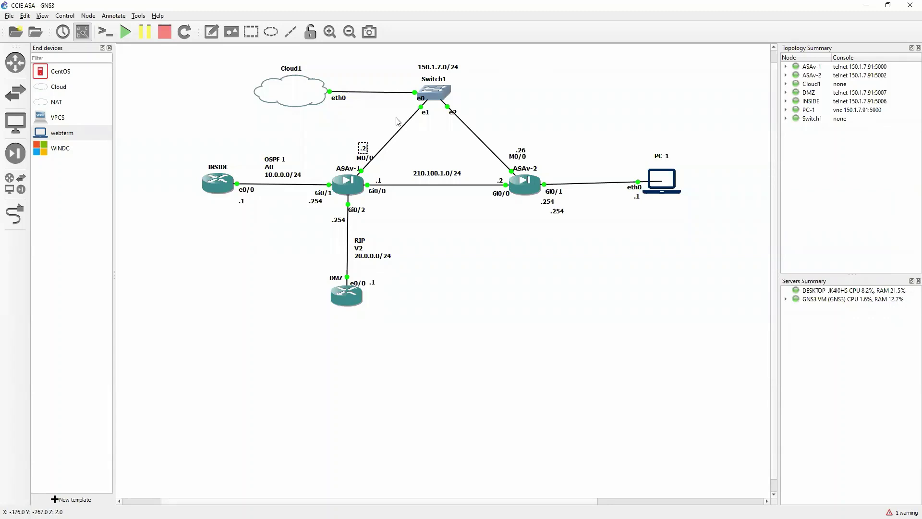
left_click(397, 121)
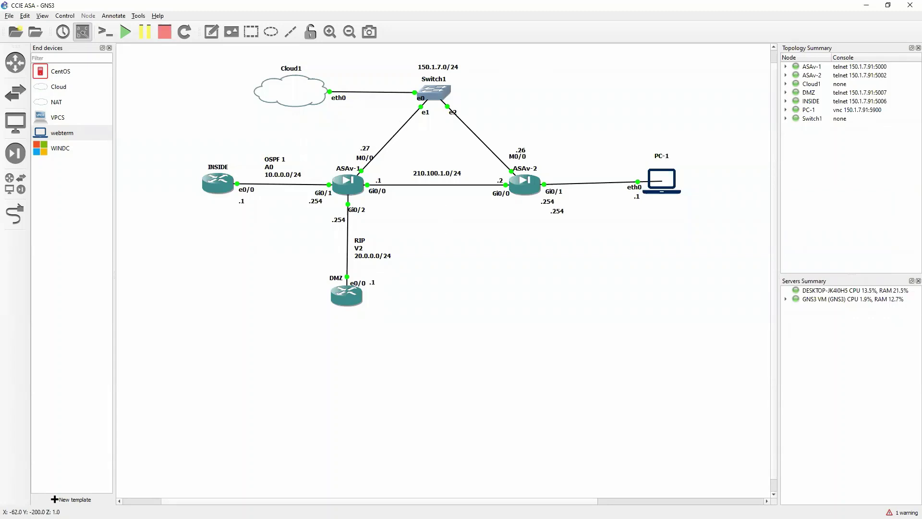
key("alt+Tab")
left_click(153, 24)
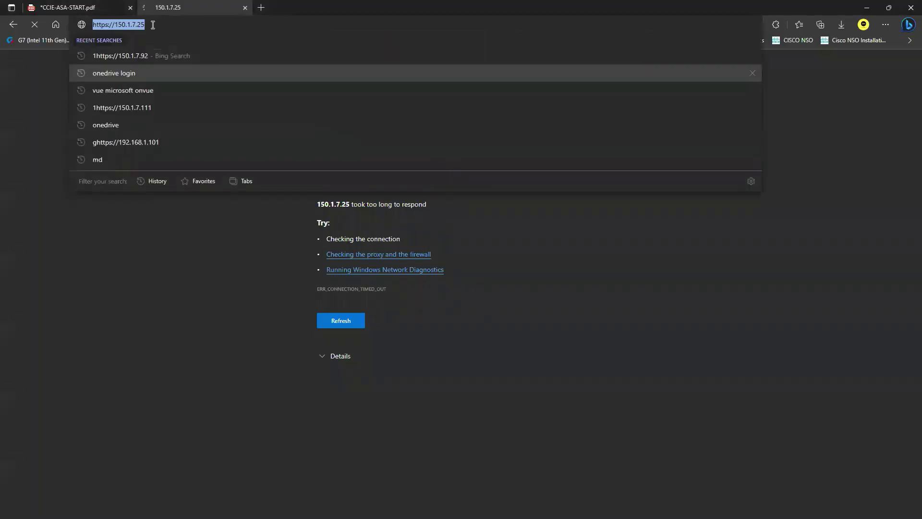
left_click(152, 25)
key("BackSpace")
type("7")
key("Return")
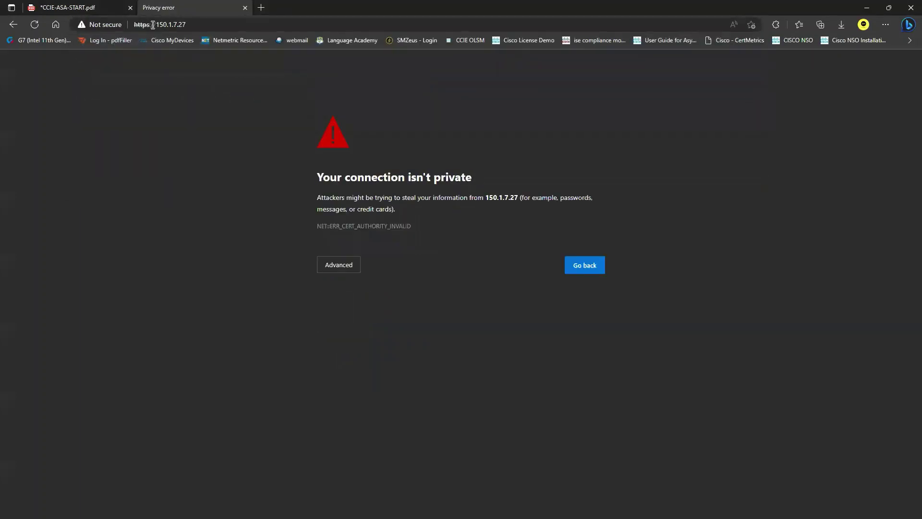
left_click(326, 267)
left_click(365, 339)
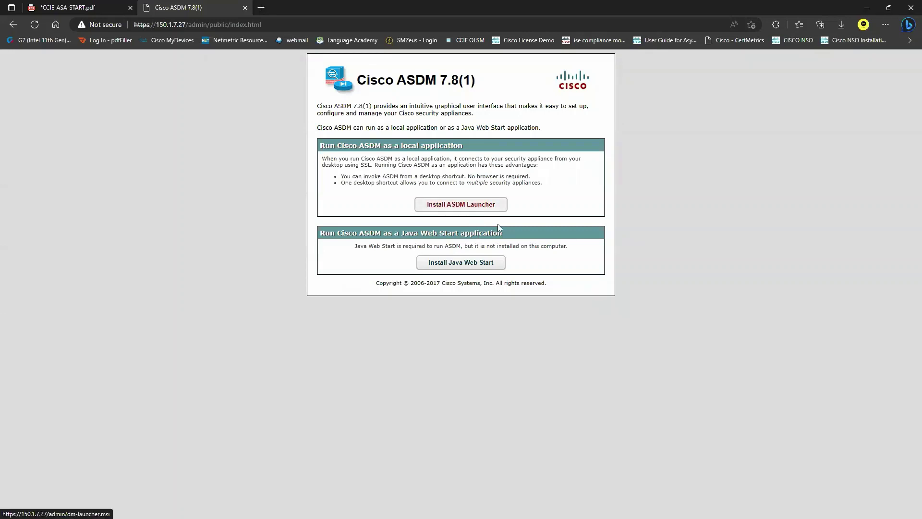
Step: Open the Install Java Web Start link in a new tab, then close it
right_click(474, 264)
left_click(499, 270)
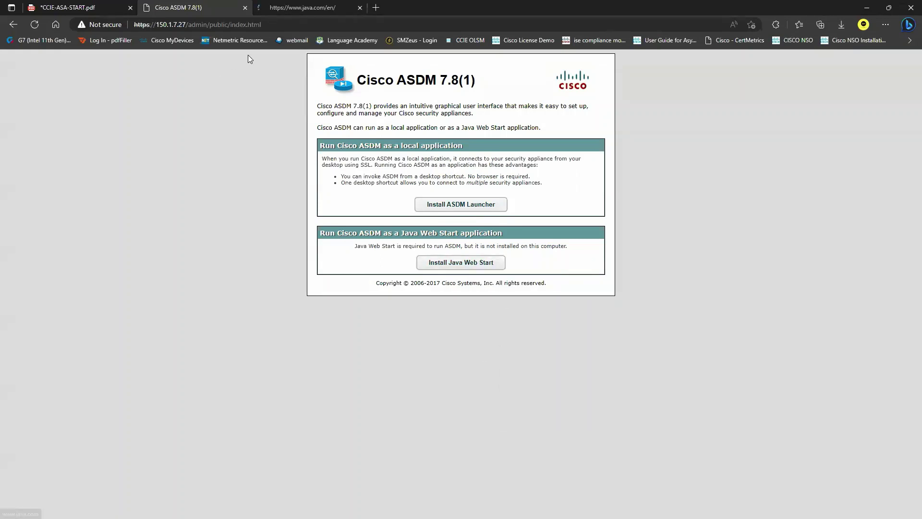
left_click(315, 10)
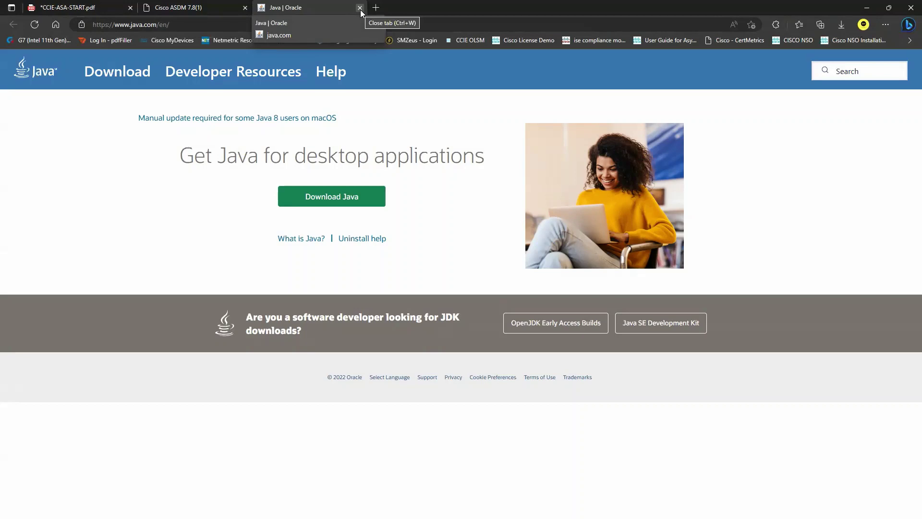
left_click(359, 8)
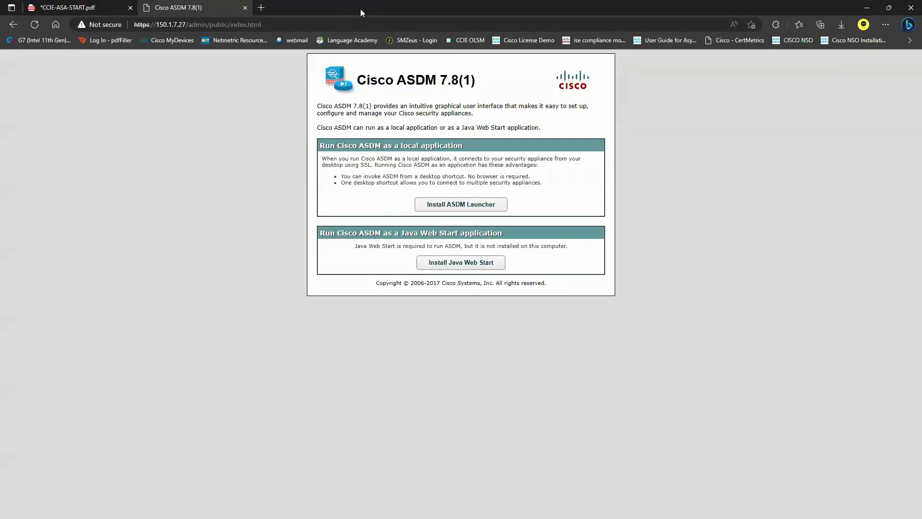
Step: Download the ASDM launcher installer from the ASA, signing in when asked
left_click(469, 210)
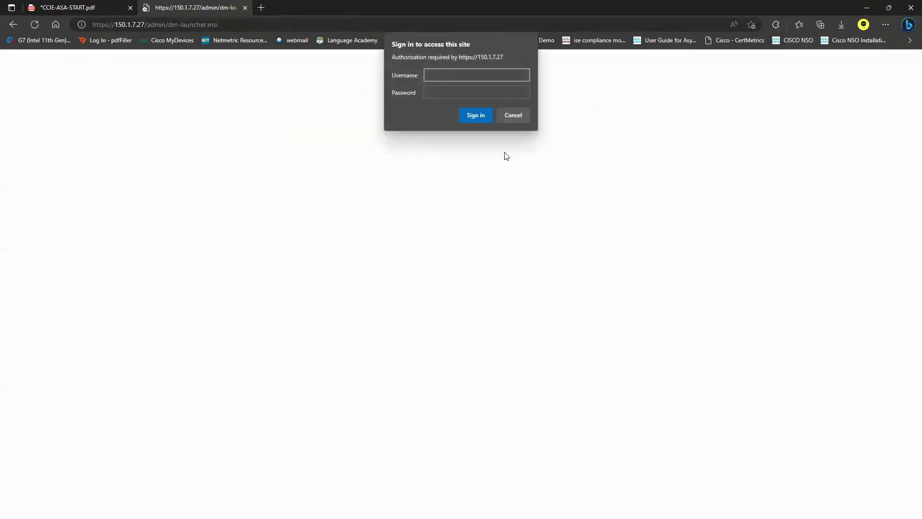
left_click(463, 115)
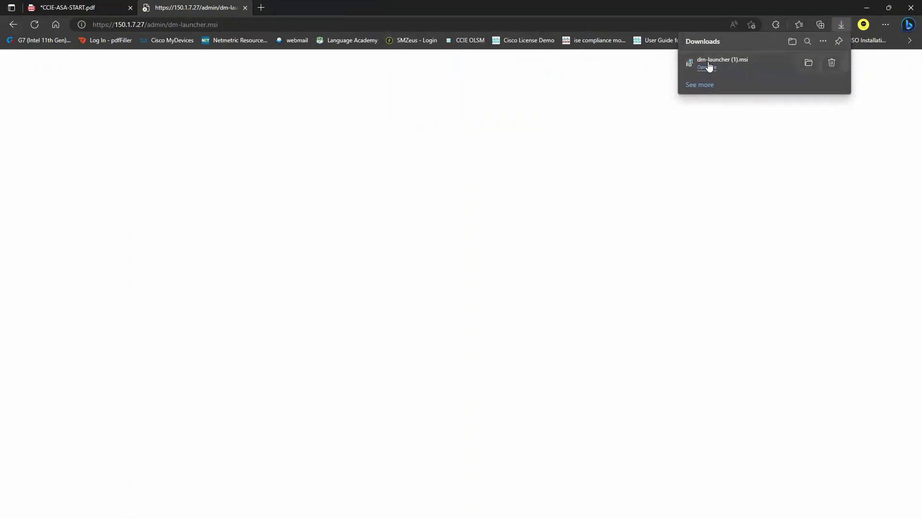
left_click(707, 67)
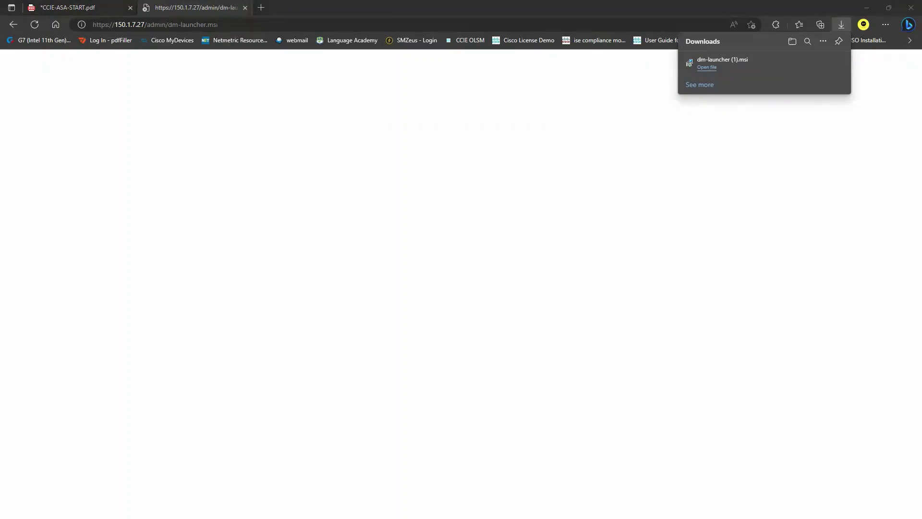
Step: Run dm-launcher.msi and install the ASDM-IDM Launcher with the default folder
left_click(706, 67)
left_click(546, 304)
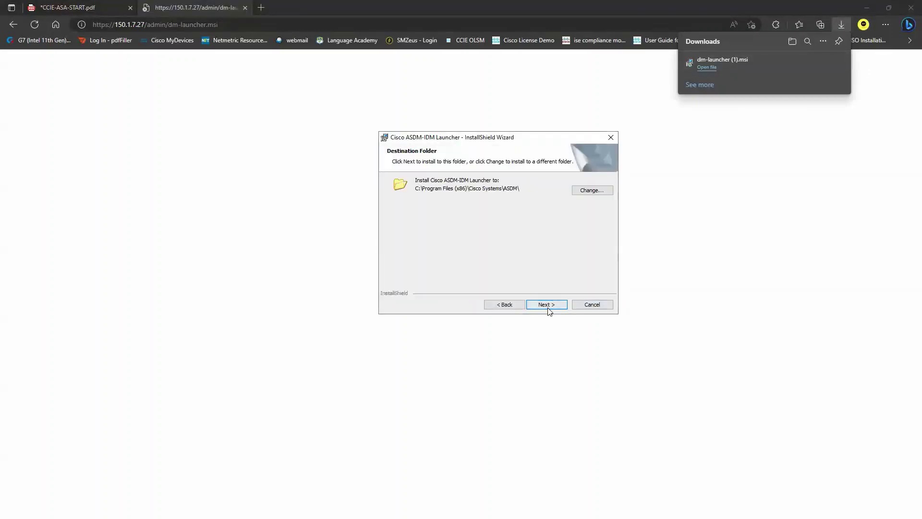
left_click(549, 306)
left_click(553, 306)
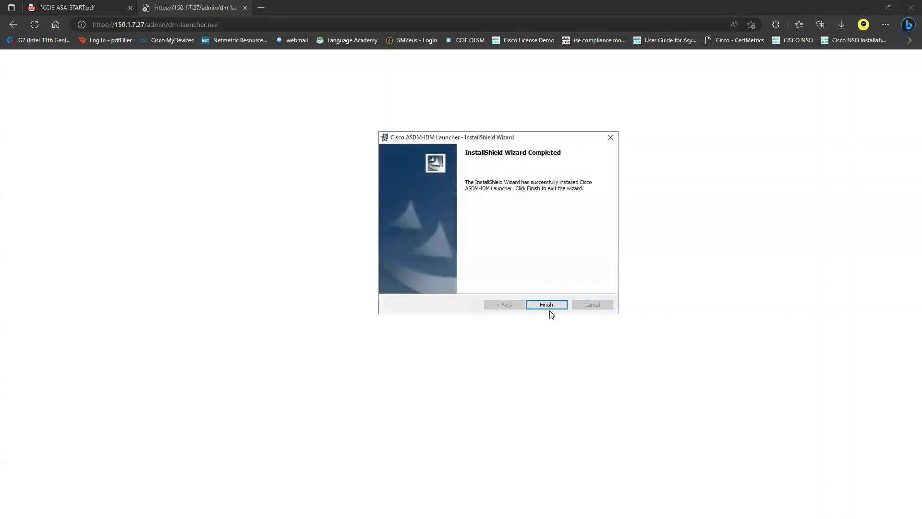
Step: Finish the installer, close the Untitled tab, and minimize Edge, GNS3 and the console
left_click(550, 310)
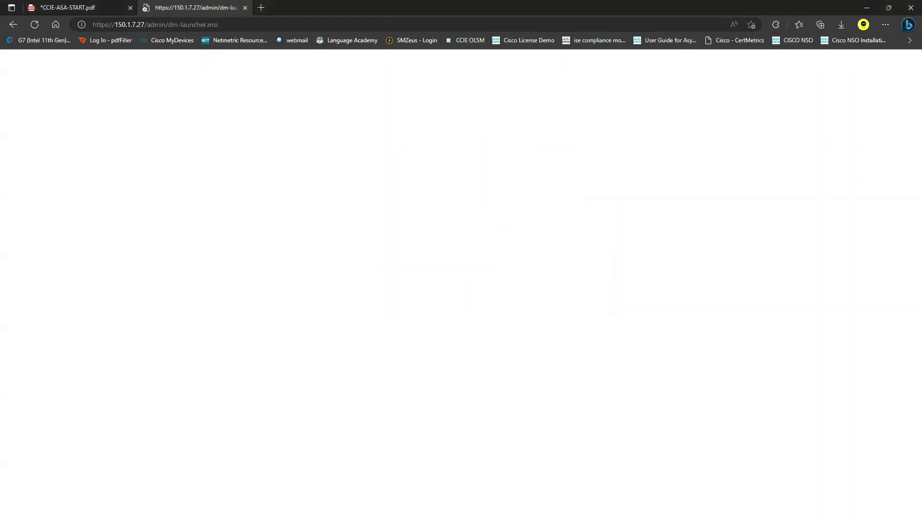
left_click_drag(340, 243, 325, 243)
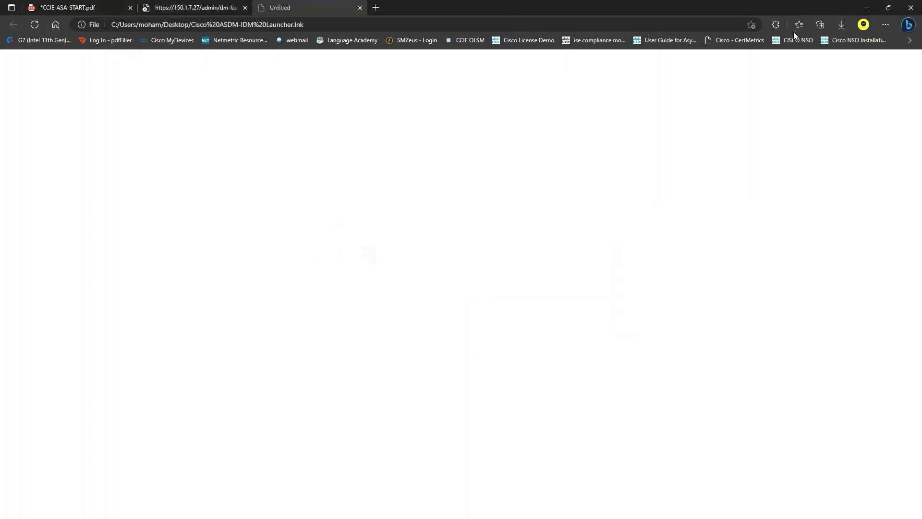
left_click(360, 8)
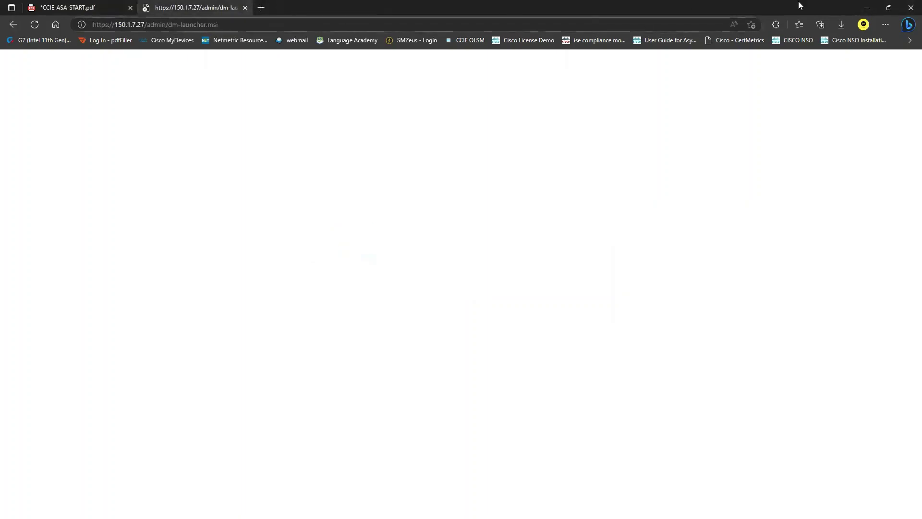
left_click(865, 8)
left_click(866, 6)
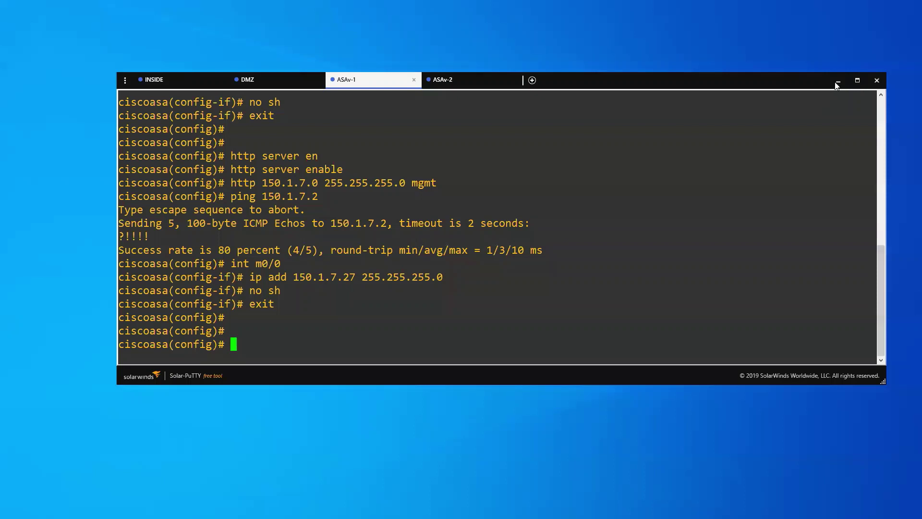
left_click(838, 82)
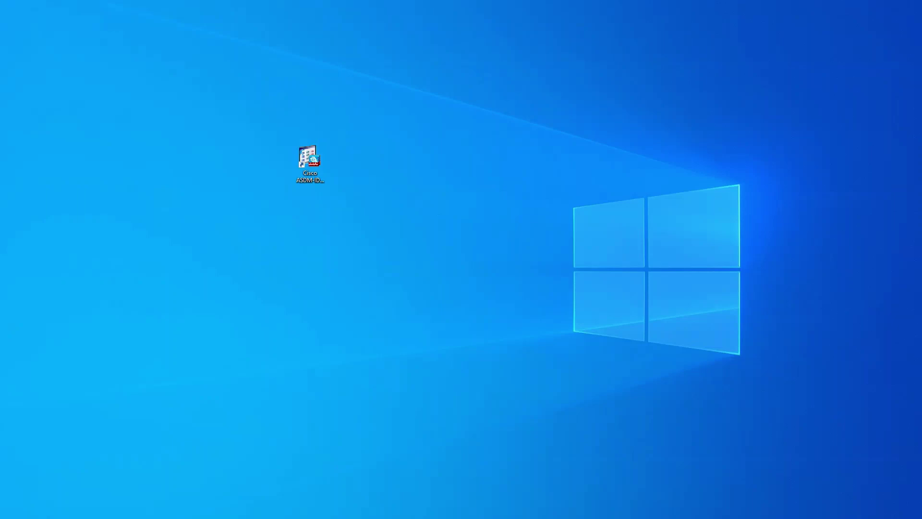
Step: Delete the Cisco ASDM-IDM Launcher shortcut from the desktop
left_click(309, 161)
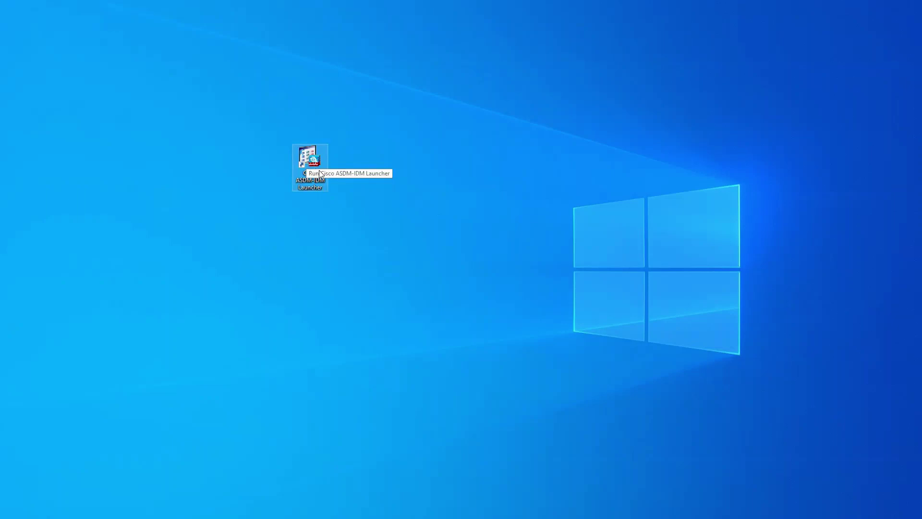
left_click_drag(307, 160, 884, 277)
key("Escape")
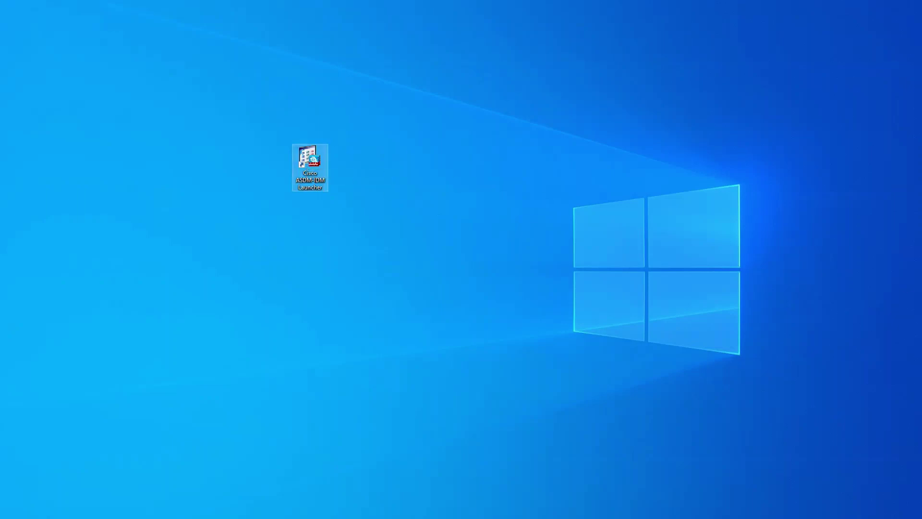
key("Delete")
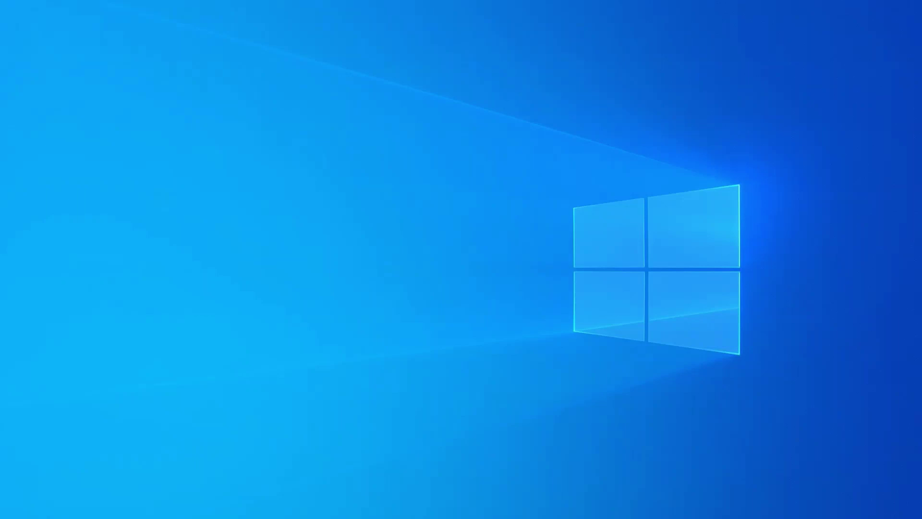
Step: Browse to C:\Program Files (x86)\Cisco Systems\ASDM and select asdm-launcher.jar
key("super+e")
double_click(323, 251)
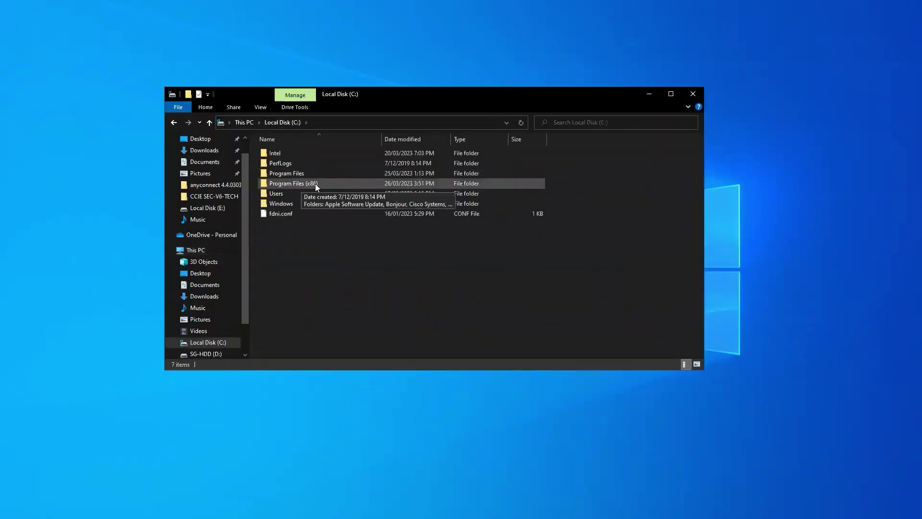
left_click(315, 184)
double_click(303, 183)
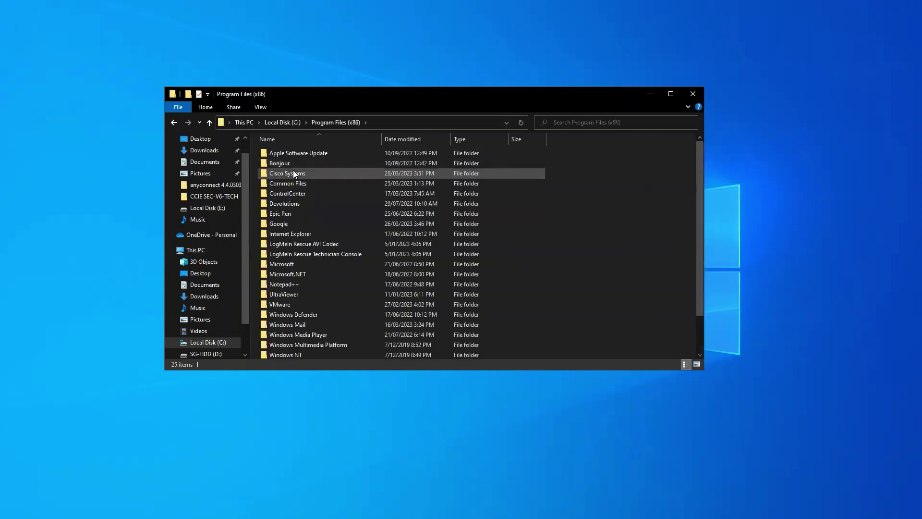
double_click(315, 174)
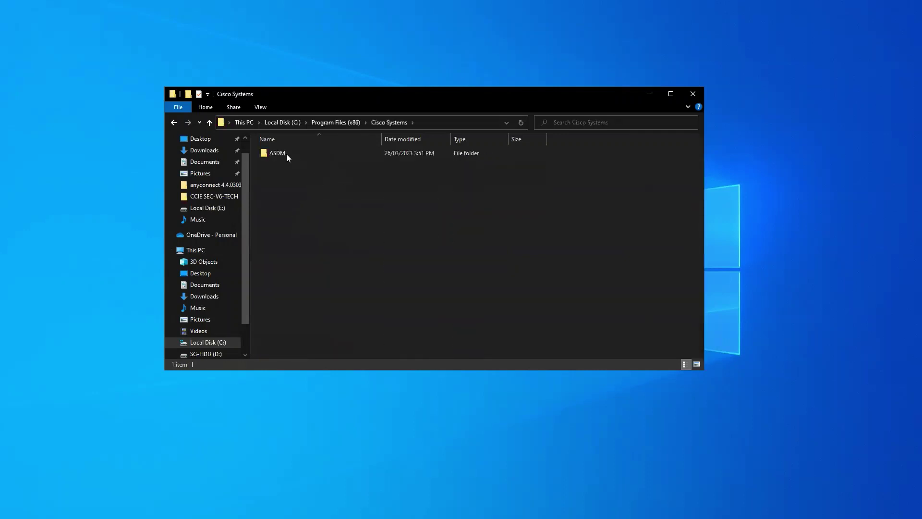
double_click(305, 154)
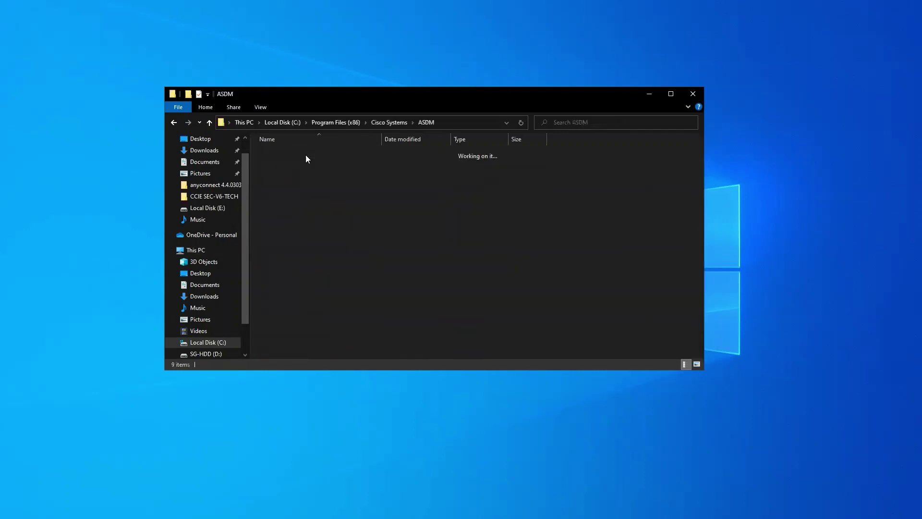
left_click(329, 163)
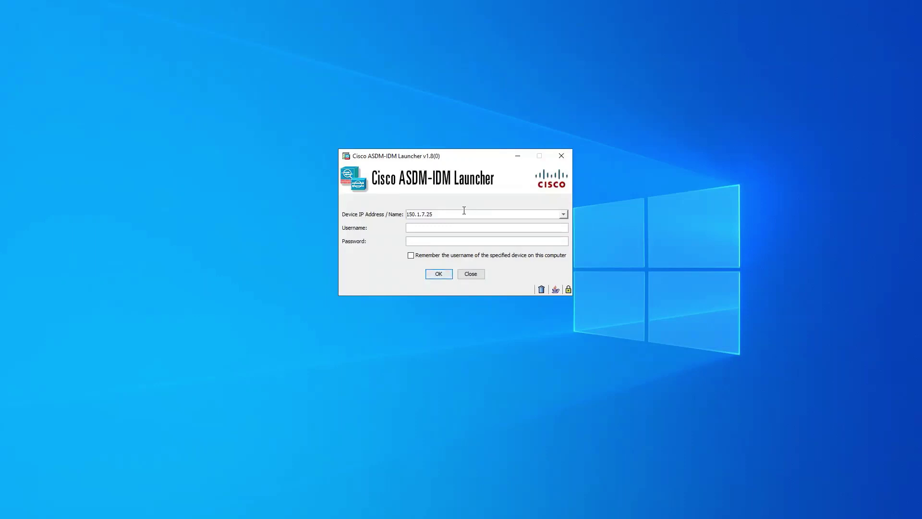
Step: Connect the launcher to 150.1.7.27 and accept its untrusted certificate
key("BackSpace")
type("7")
key("Return")
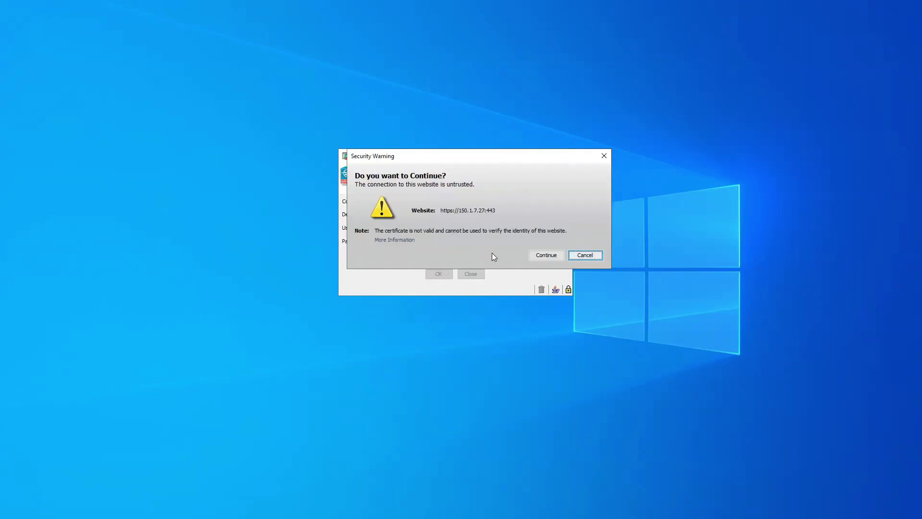
left_click(546, 255)
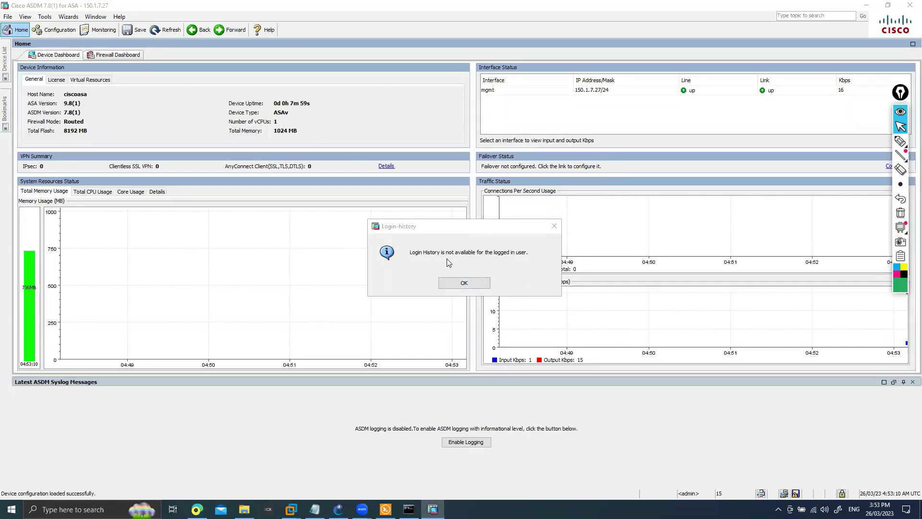
Step: Close the login-history notice, maximize ASDM, and select 150.1.7.26 in the Device List
left_click(473, 283)
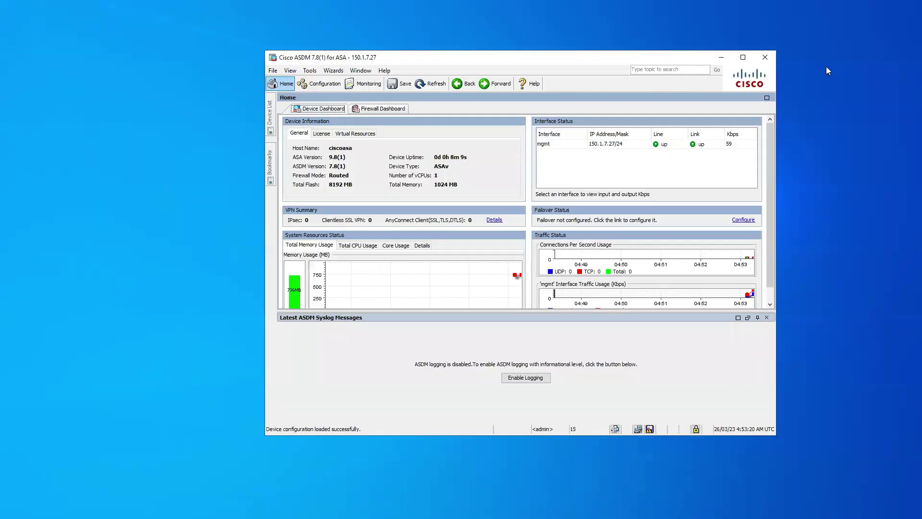
left_click(749, 54)
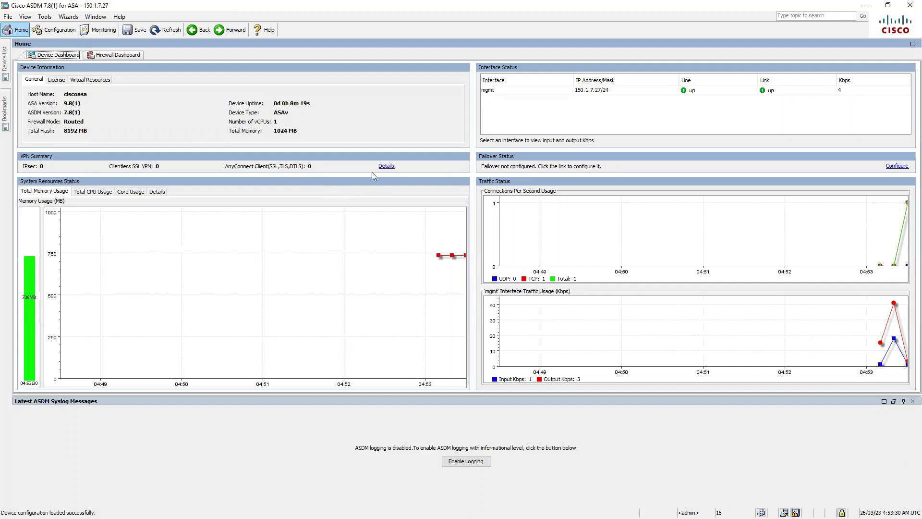
left_click(3, 67)
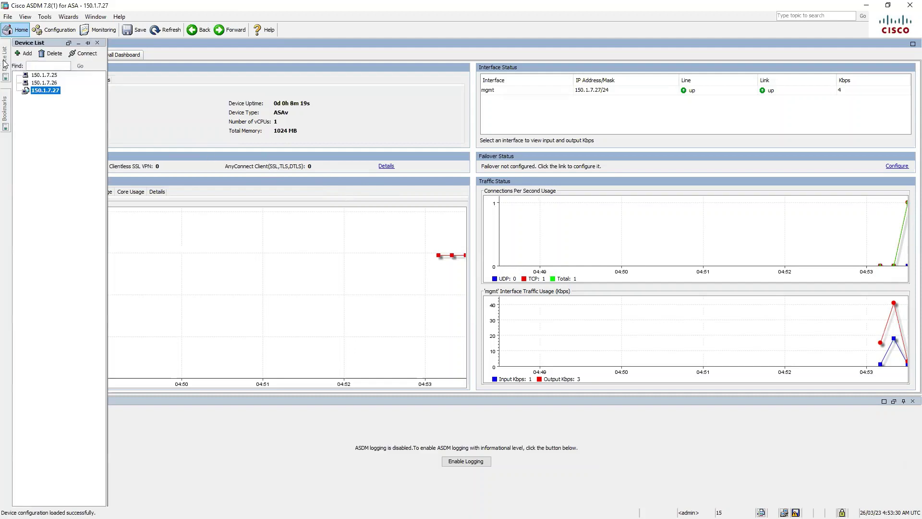
left_click(50, 85)
Step: Delete devices 150.1.7.26 and 150.1.7.25 from the Device List
right_click(53, 86)
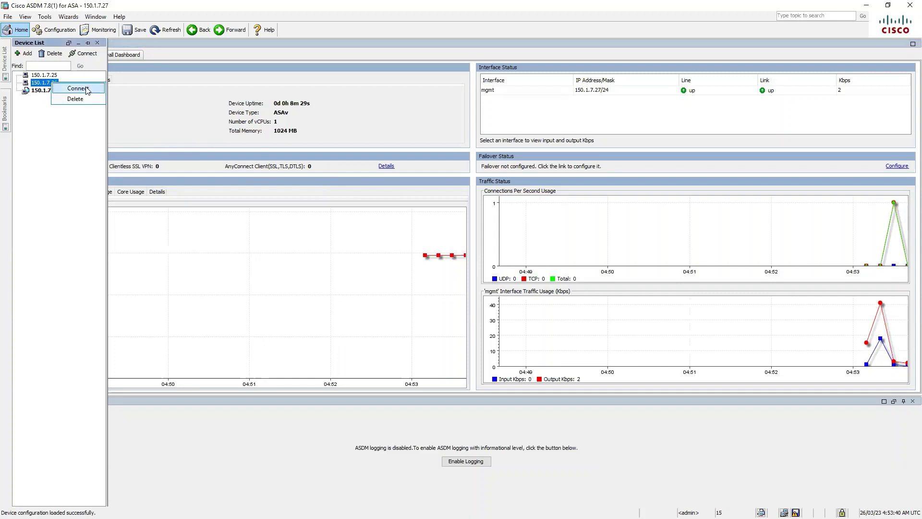
left_click(82, 101)
right_click(50, 76)
left_click(74, 96)
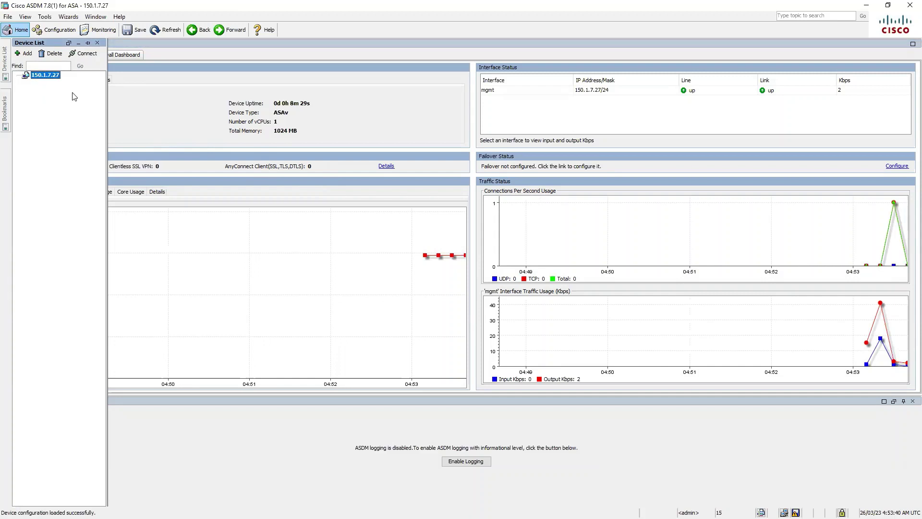
Step: Add device 150.1.7.26, accept its certificate, and log in
left_click(26, 54)
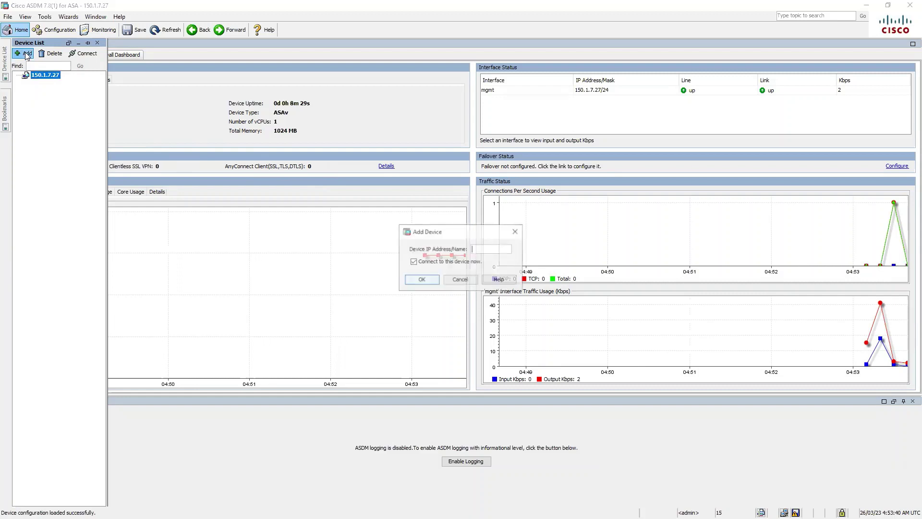
type("150.1.7.26")
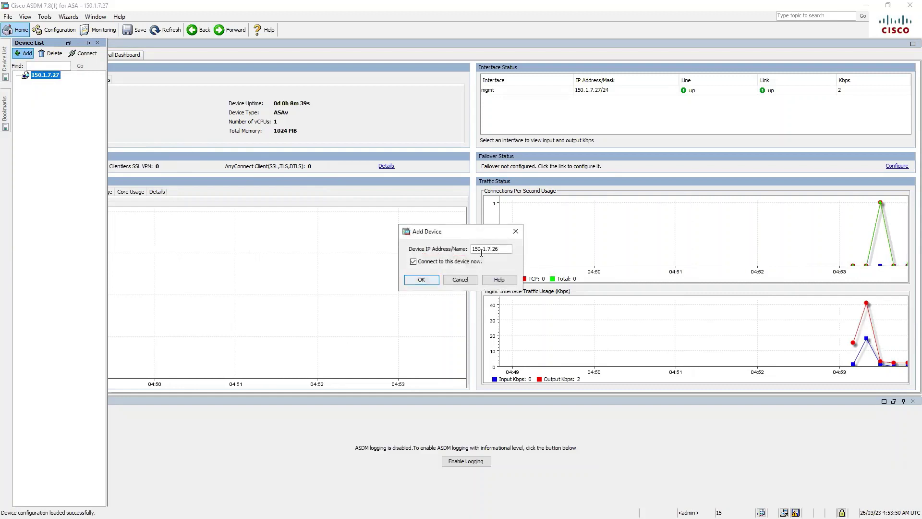
left_click(421, 279)
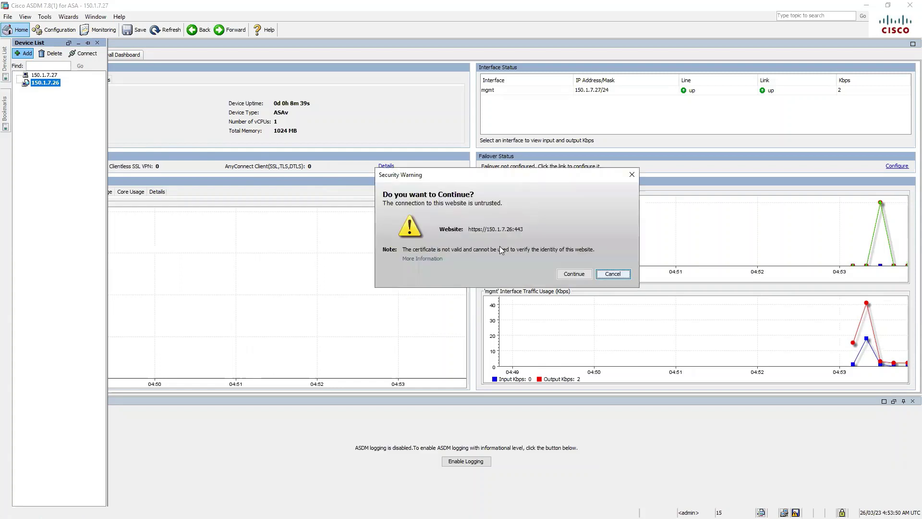
left_click(574, 273)
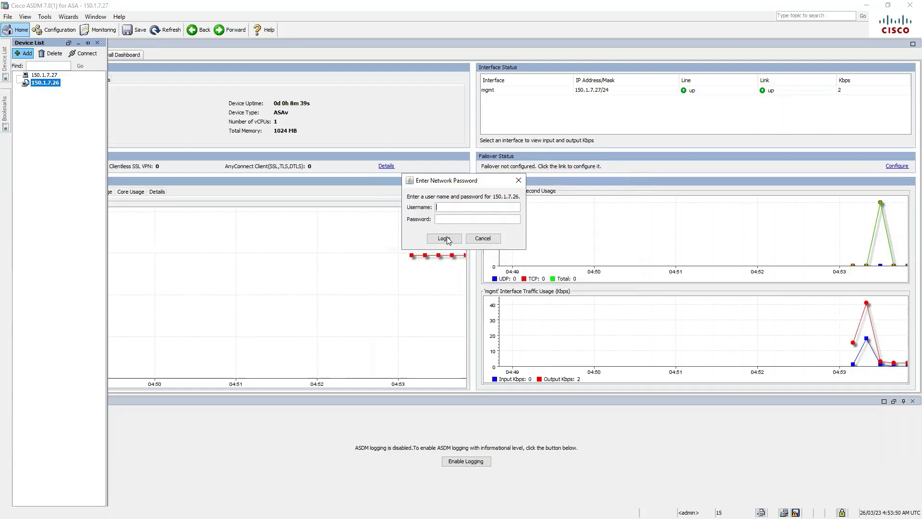
left_click(445, 239)
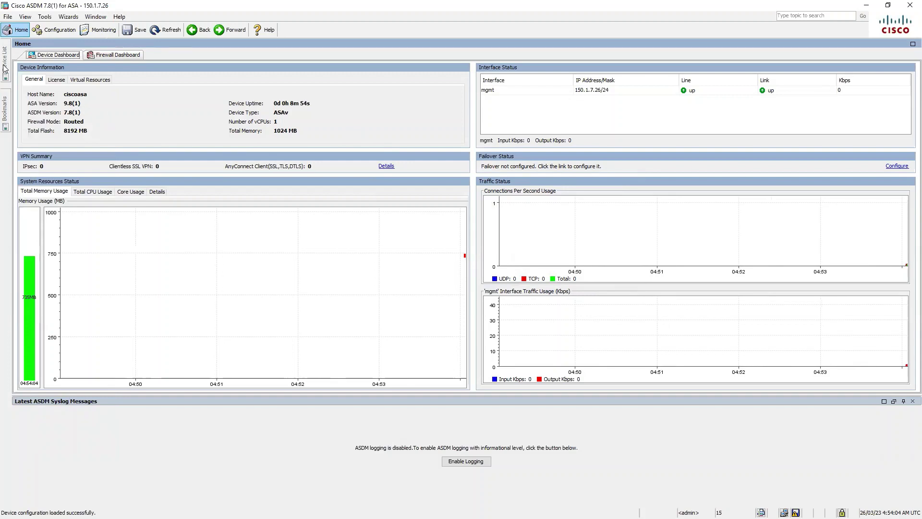
Step: Switch management back to 150.1.7.27 from the Device List
mouse_move(5, 69)
double_click(49, 76)
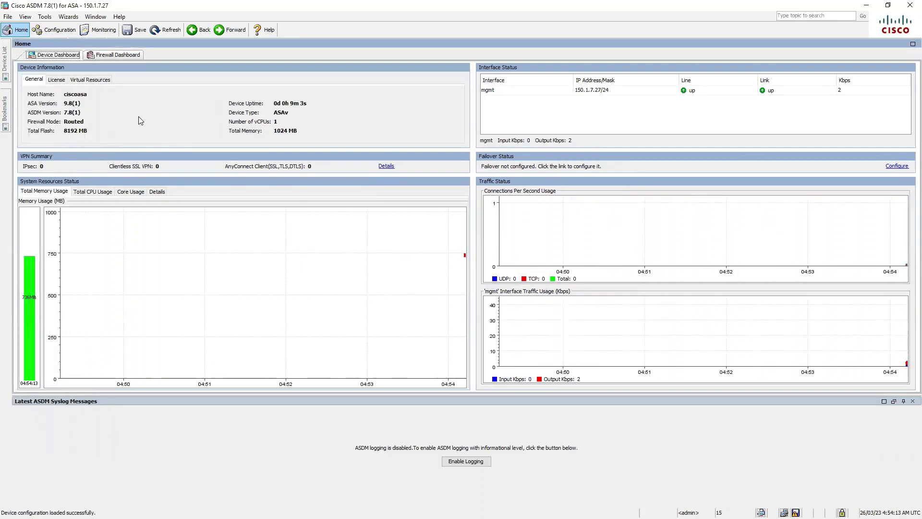
mouse_move(4, 62)
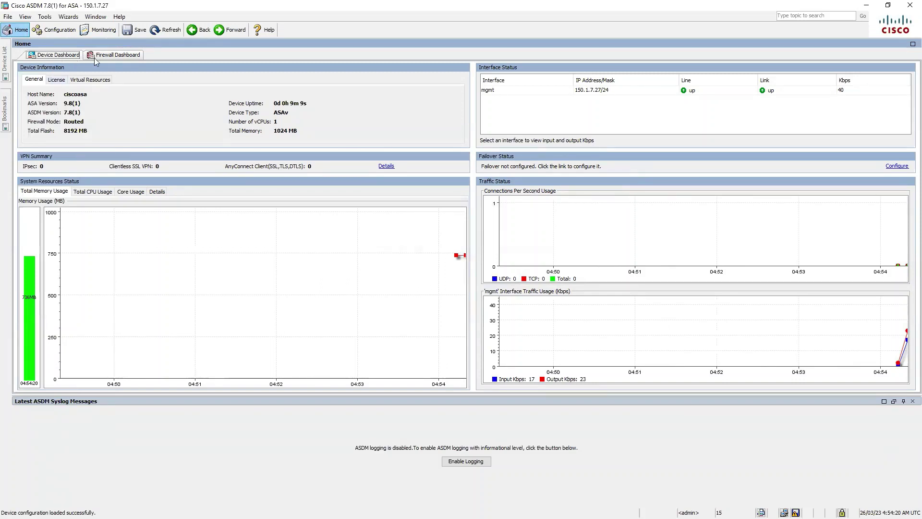
Step: Review the device dashboard's License and Virtual Resources tabs
left_click(114, 57)
left_click(61, 57)
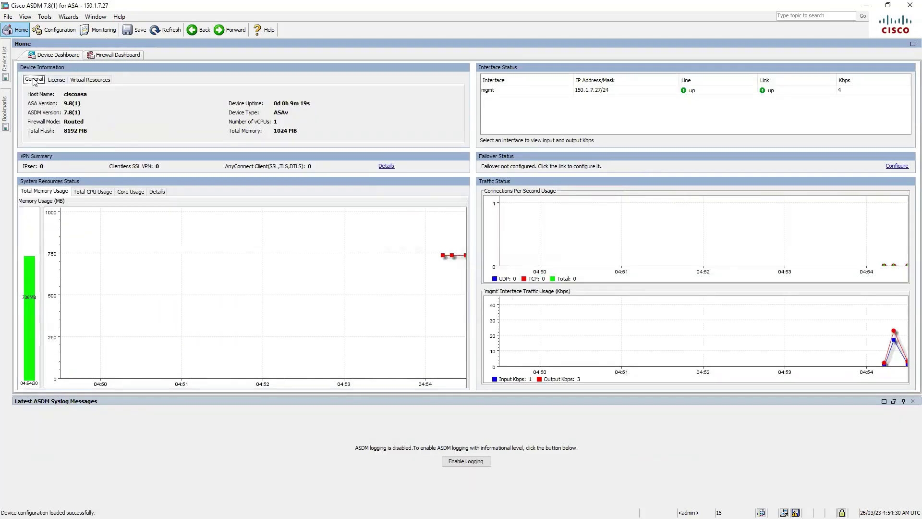
left_click(58, 81)
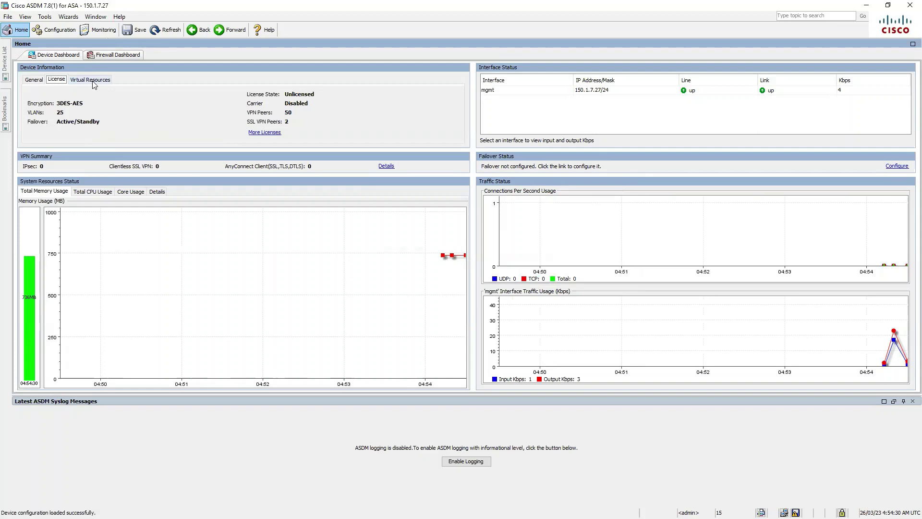
left_click(91, 81)
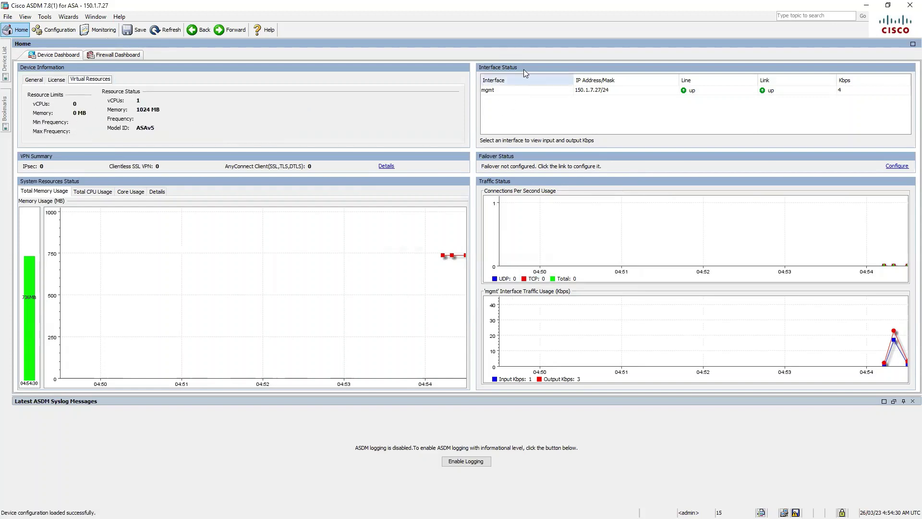
Step: Select the mgmt interface, enable ASDM logging, and widen the Description column
left_click(690, 91)
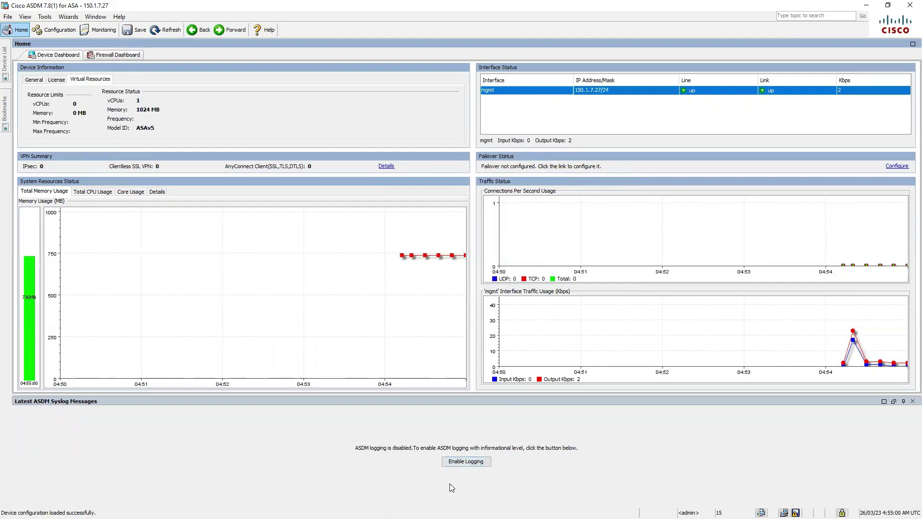
left_click(478, 463)
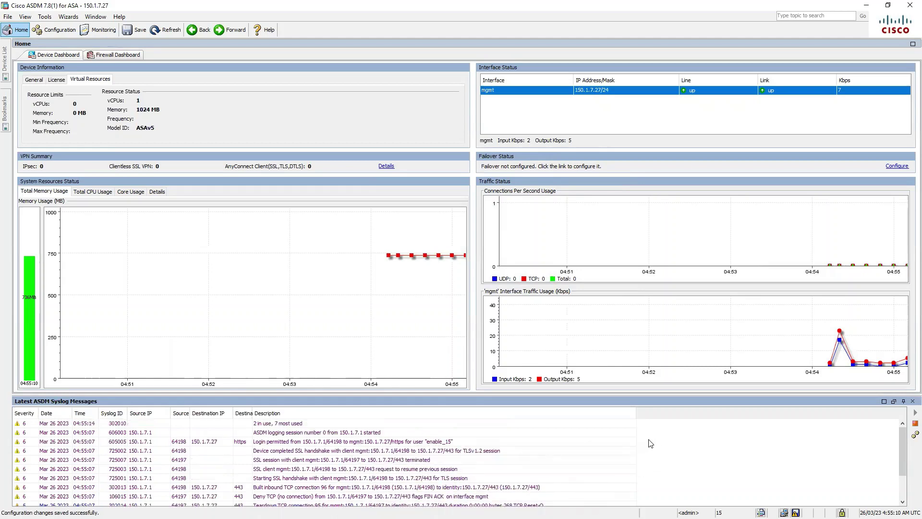
left_click_drag(636, 412, 905, 412)
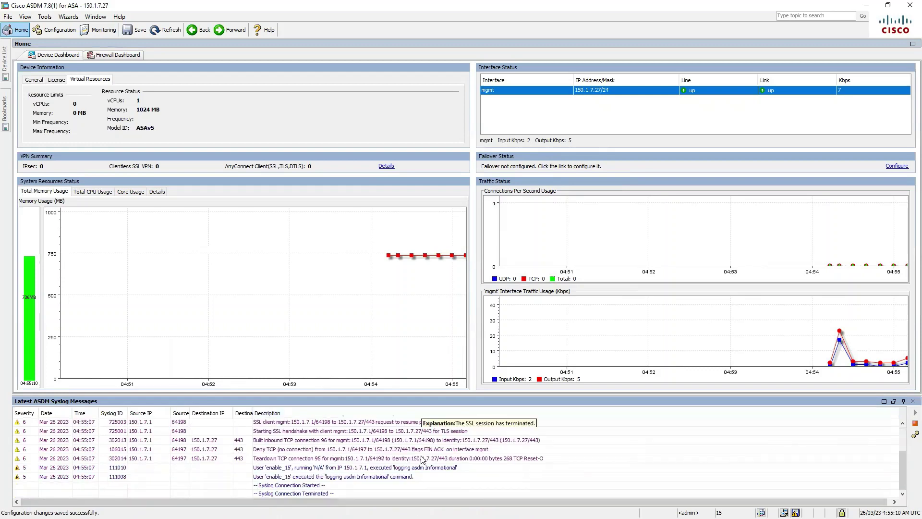
Step: On the Firewall Dashboard, enable Top Protected Servers and Top 200 Hosts statistics and check the malware panels
left_click(121, 56)
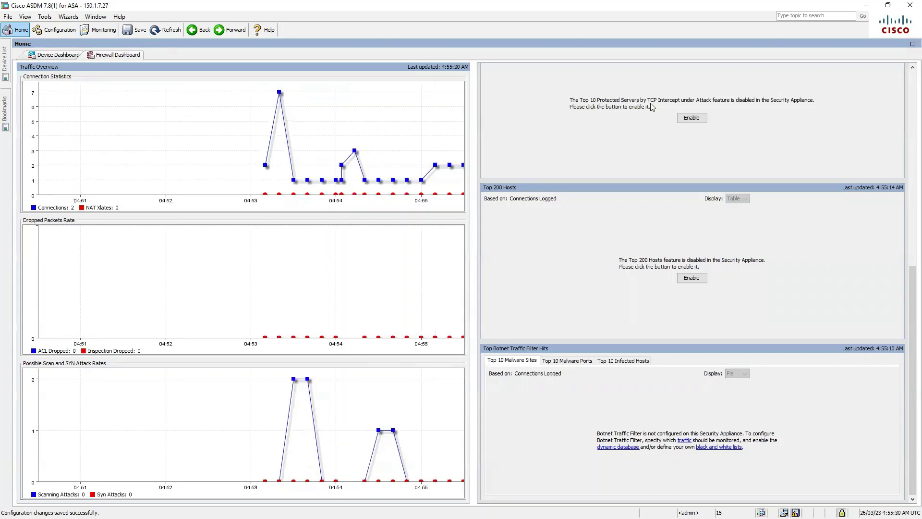
left_click(691, 118)
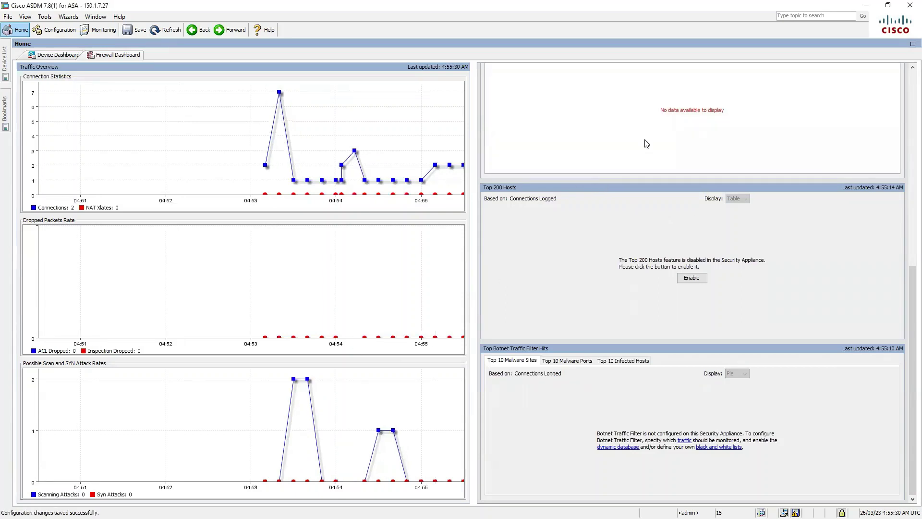
left_click(692, 278)
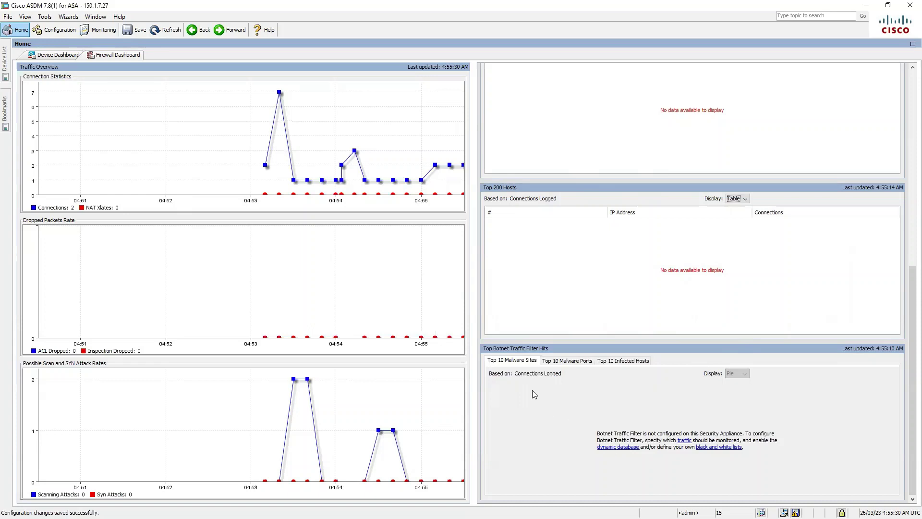
left_click(567, 365)
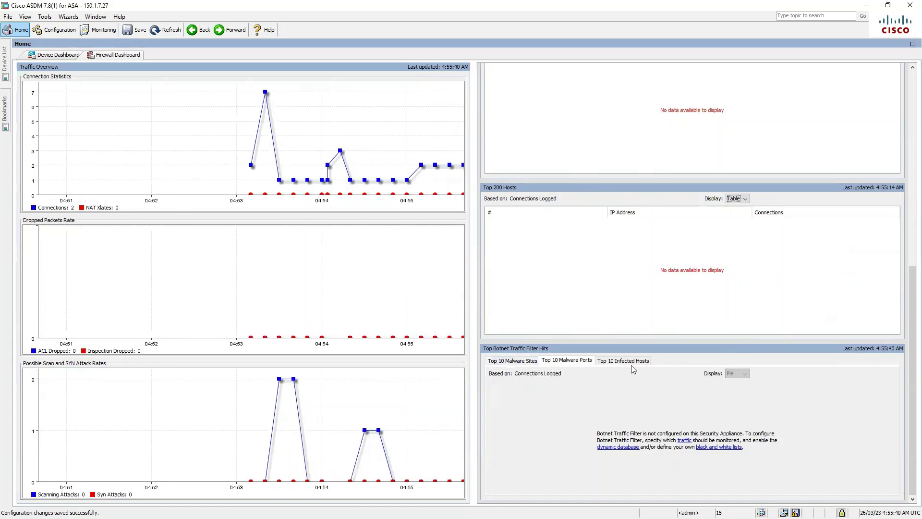
left_click(631, 359)
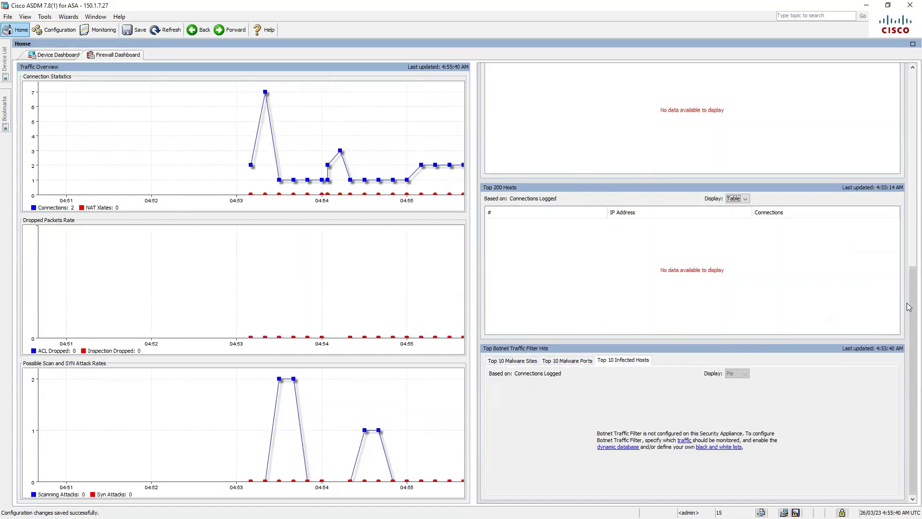
left_click_drag(909, 301, 909, 106)
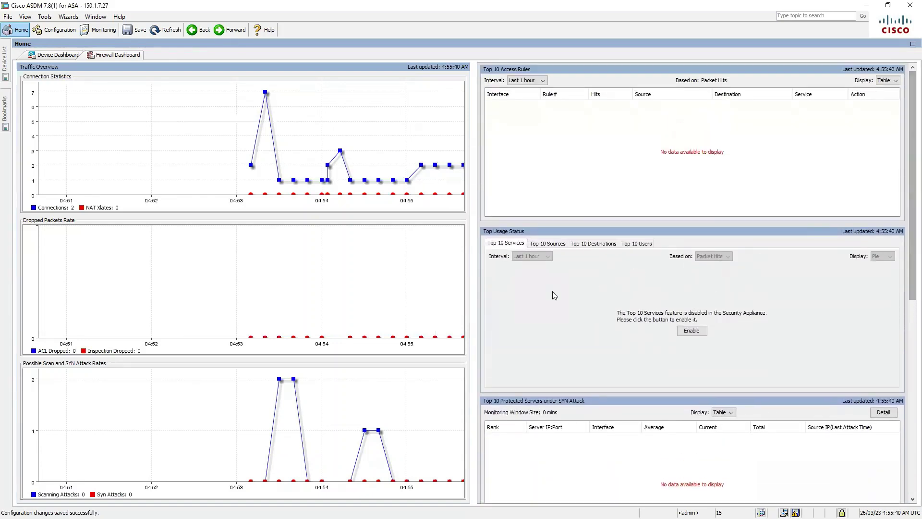
Step: Enable the Top 10 Services, Sources, Destinations and Users statistics
left_click(691, 330)
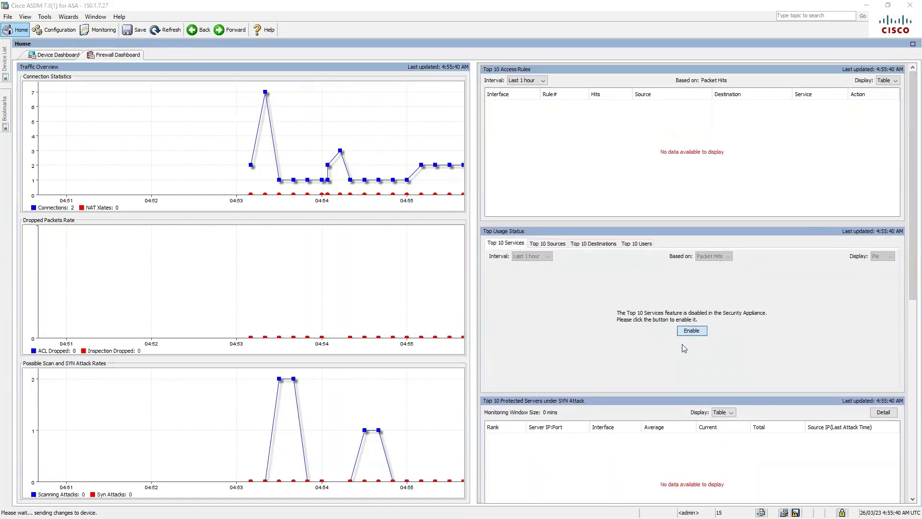
left_click(547, 244)
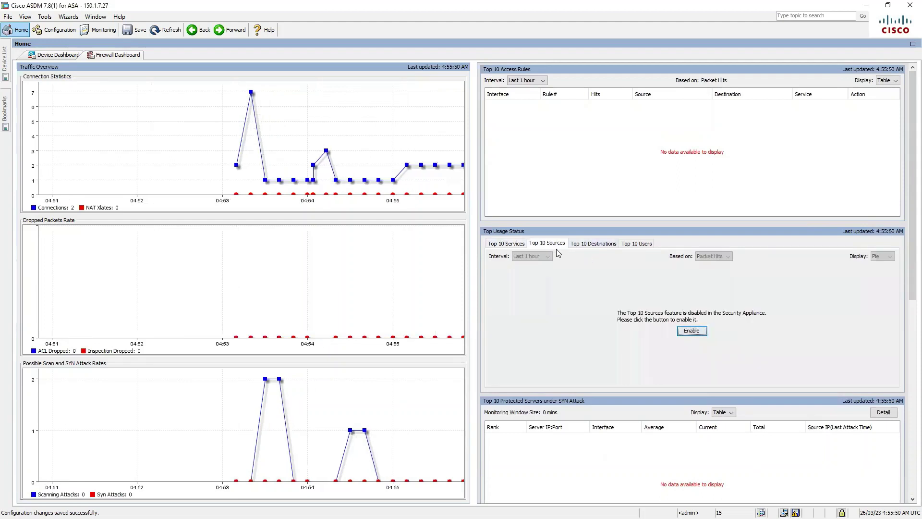
left_click(702, 335)
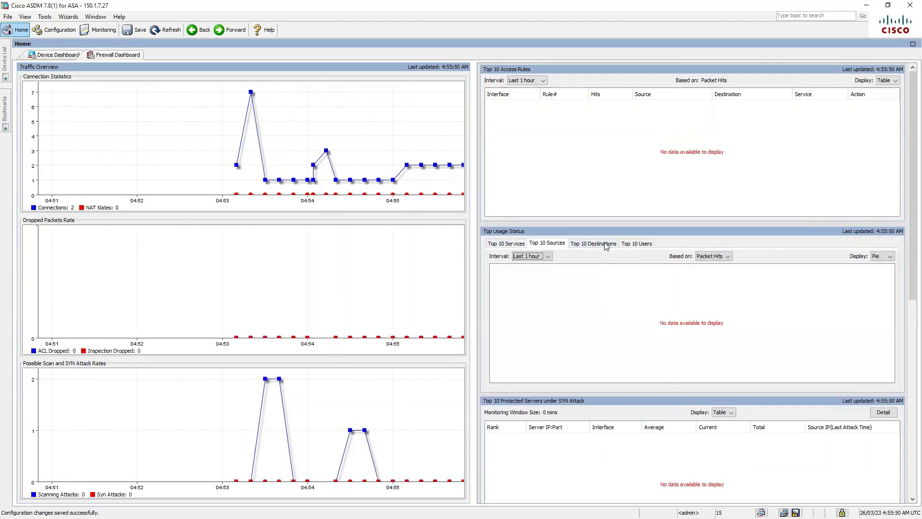
left_click(604, 244)
left_click(692, 331)
left_click(639, 244)
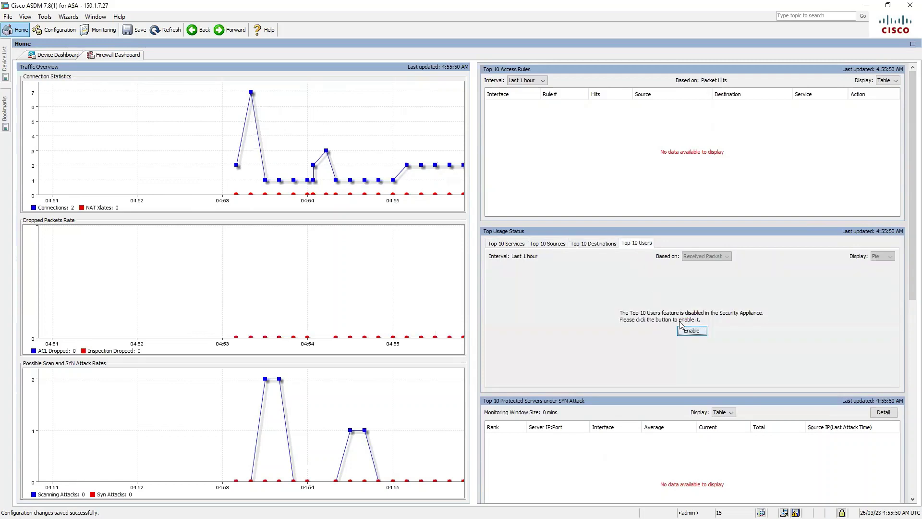
left_click(701, 334)
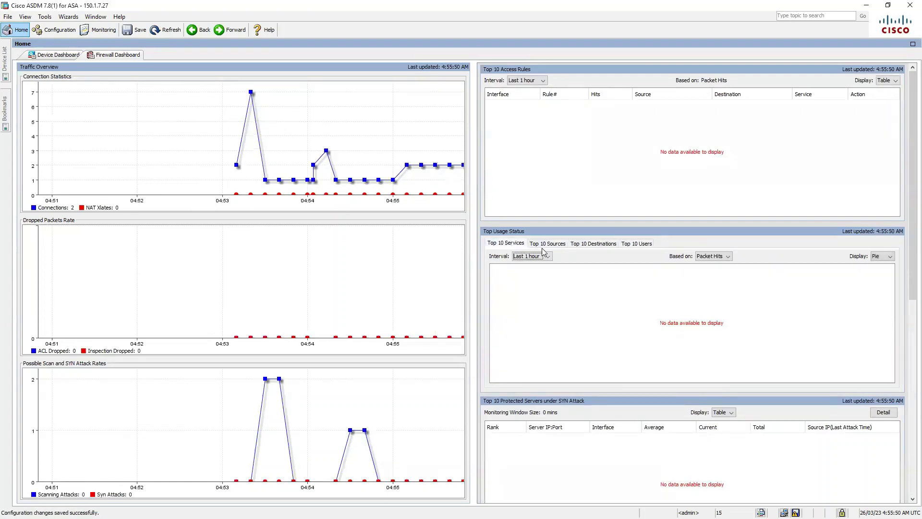
Step: Review the four Top 10 pie charts based on Packet Hits, then go back to the Device Dashboard
left_click(507, 244)
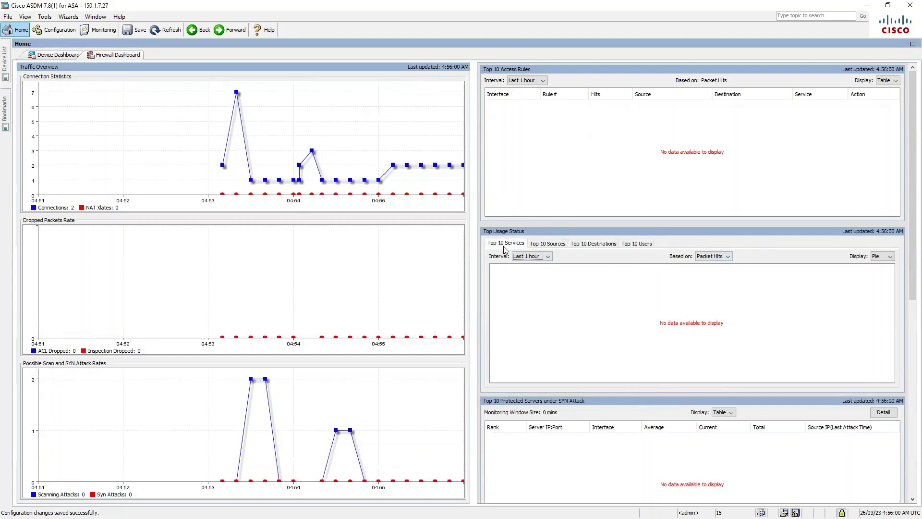
left_click(727, 257)
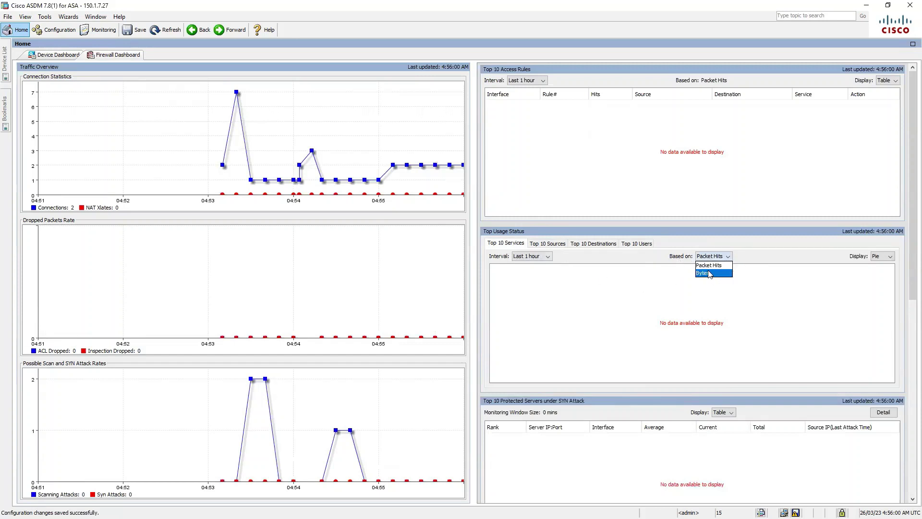
left_click(749, 269)
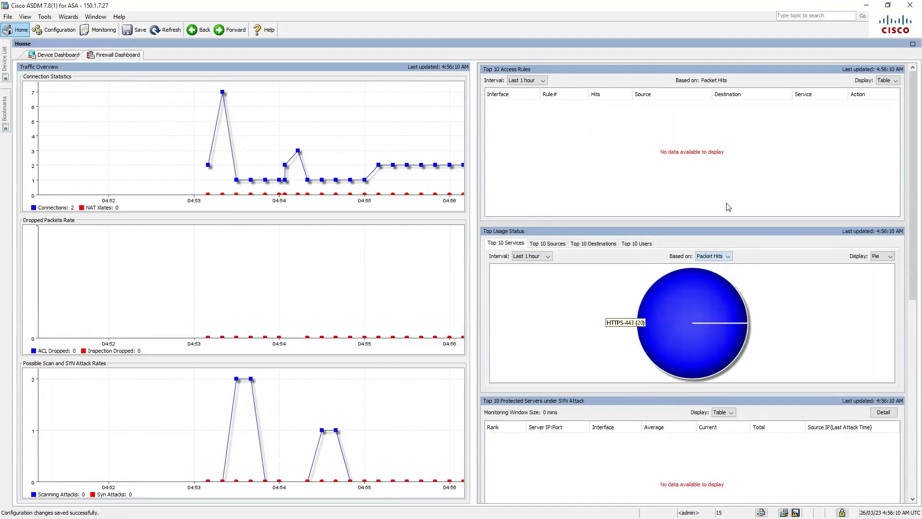
left_click(557, 245)
left_click(595, 244)
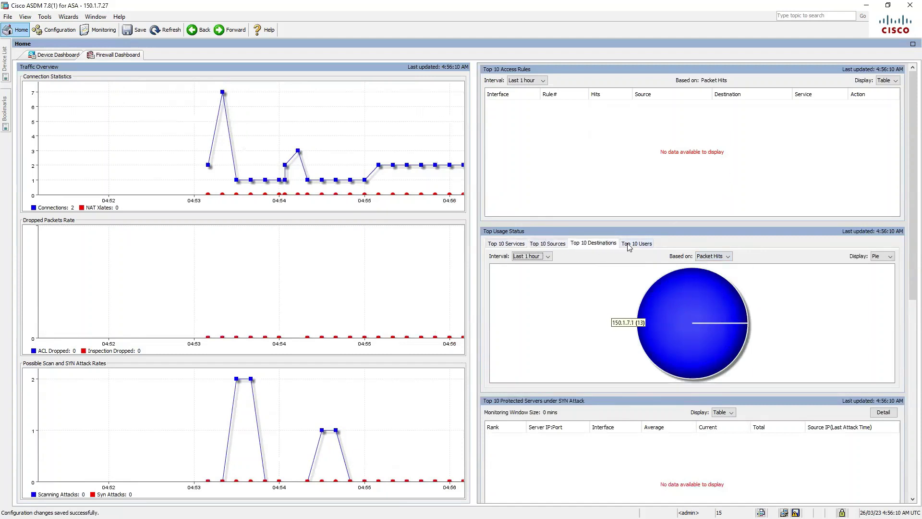
left_click(628, 246)
left_click(518, 245)
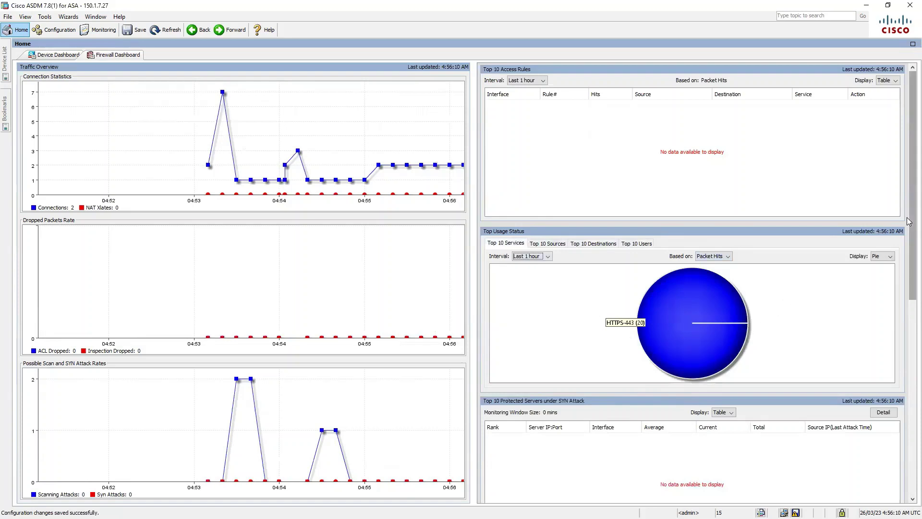
left_click_drag(911, 210, 910, 240)
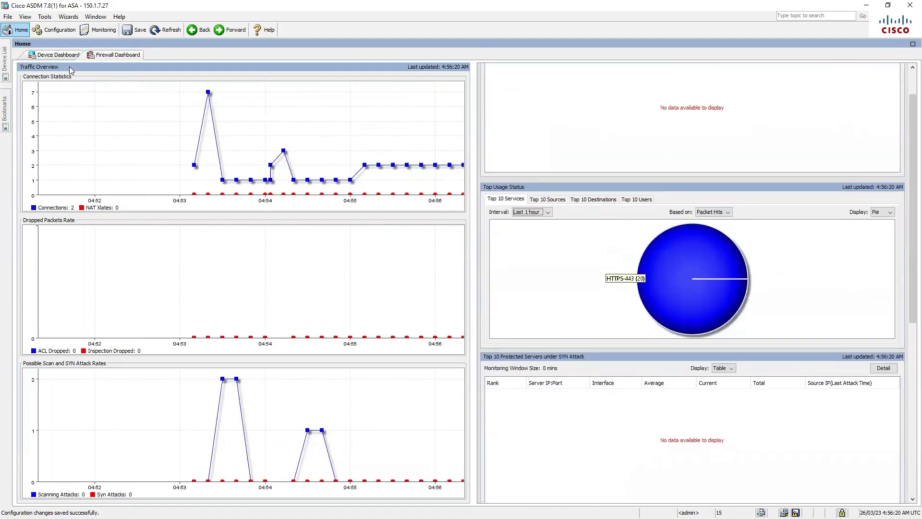
left_click(62, 55)
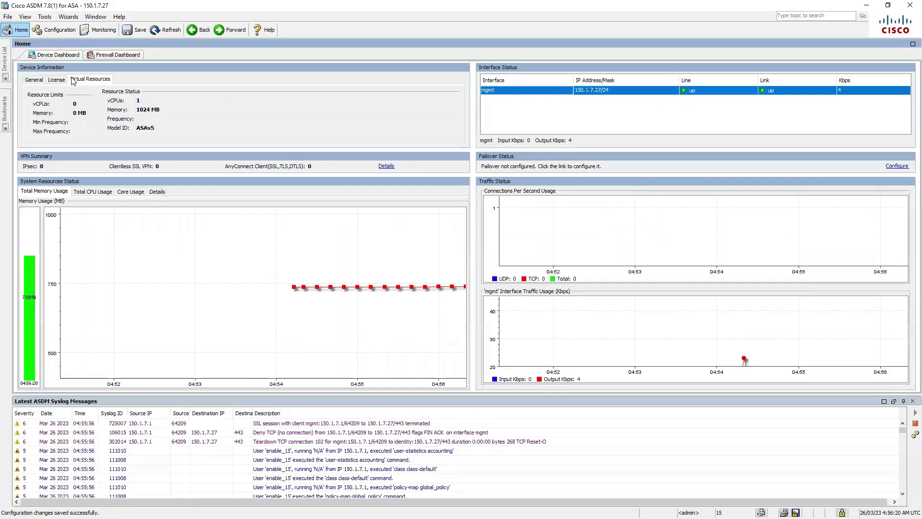
left_click(4, 63)
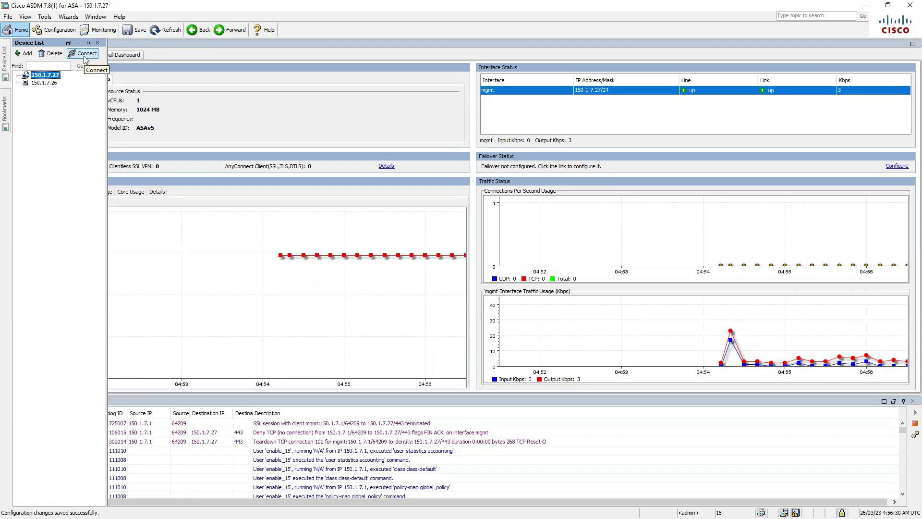
left_click(5, 116)
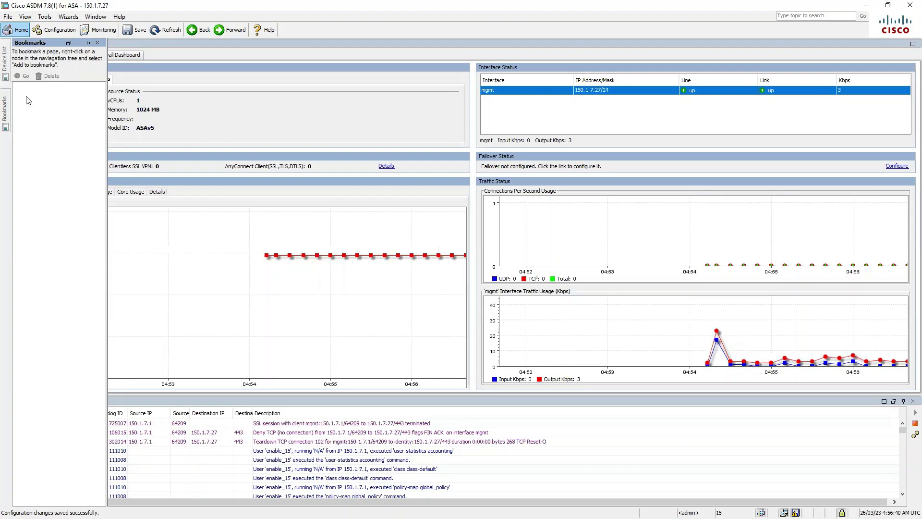
left_click(78, 43)
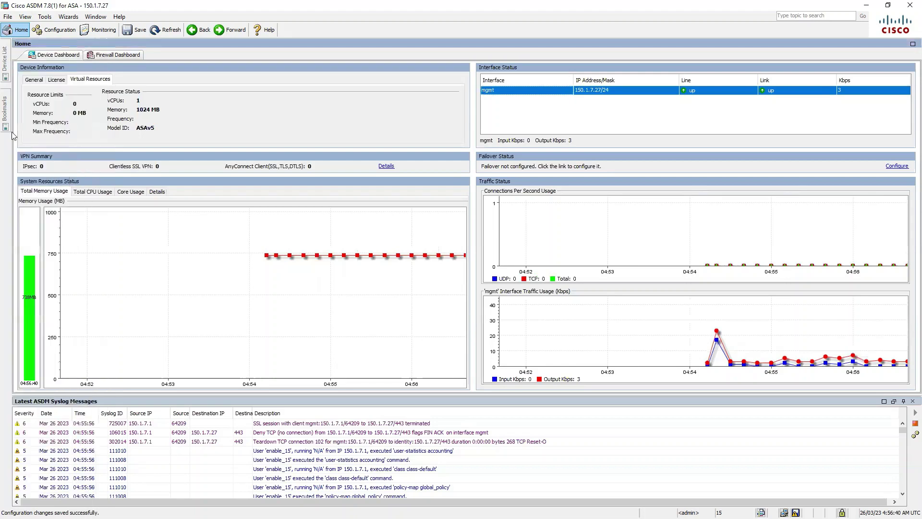
left_click(8, 16)
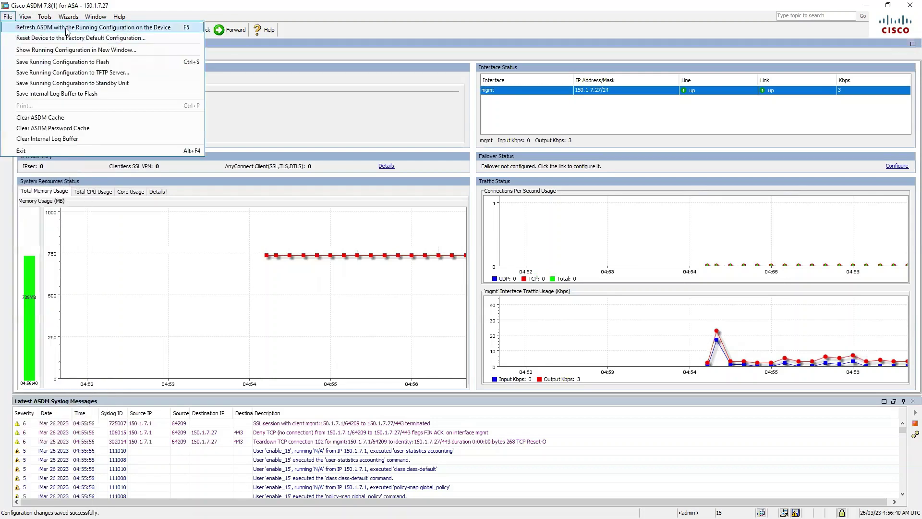
left_click(300, 87)
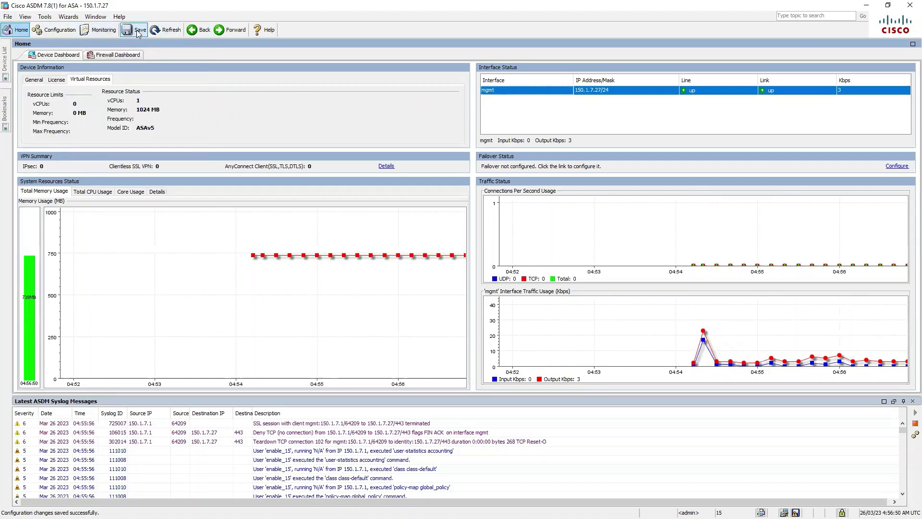
Step: Check the online help for the Home pane, close it and return to ASDM
left_click(273, 34)
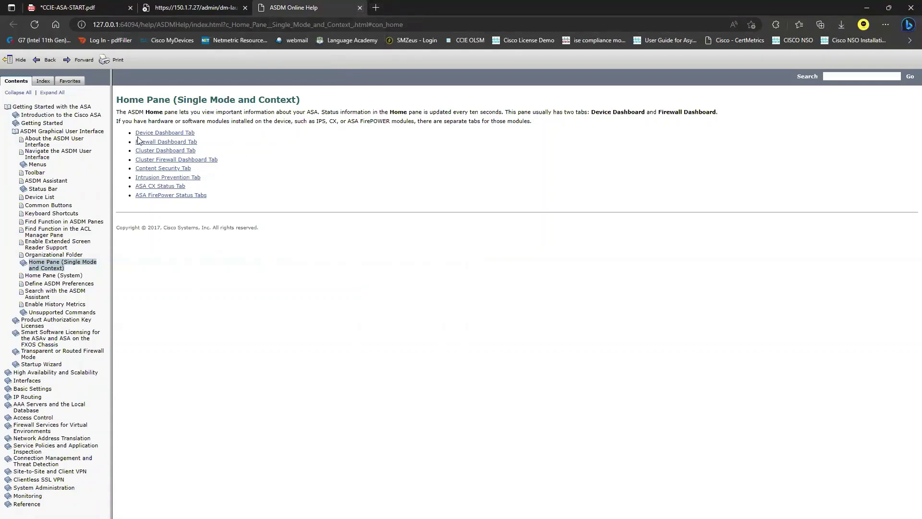
left_click(360, 8)
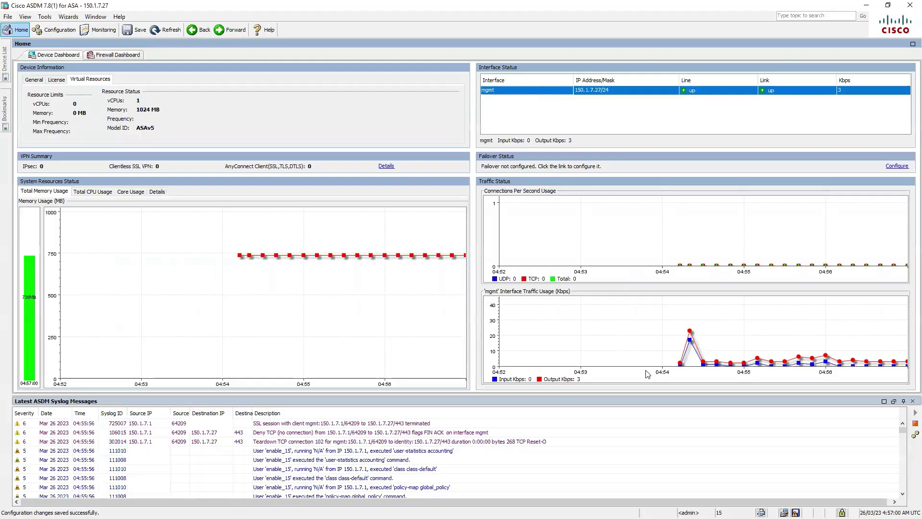
left_click(98, 18)
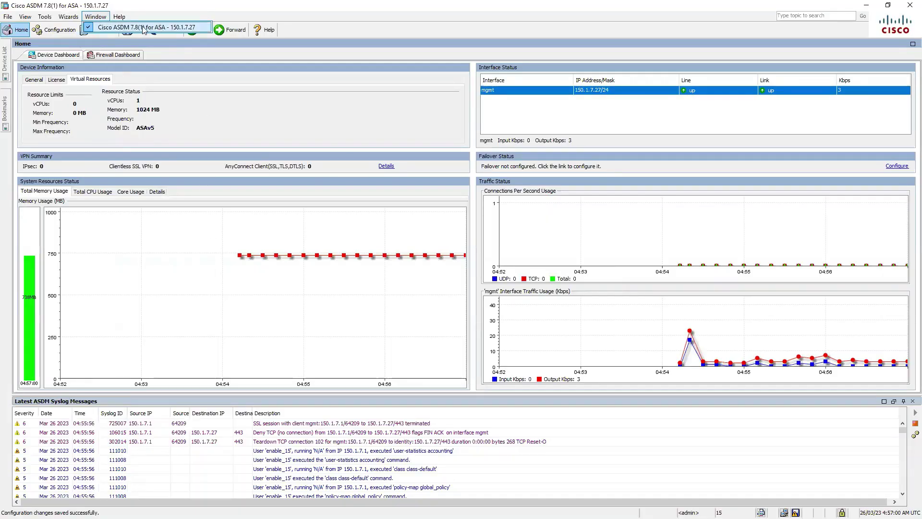
left_click(105, 29)
Step: Show the VPN Wizards submenu under the Wizards menu
left_click(118, 18)
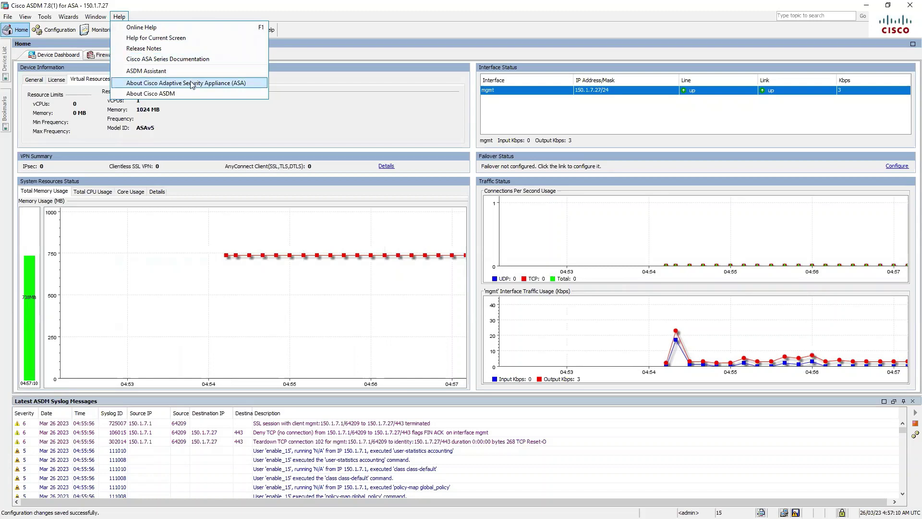
mouse_move(67, 18)
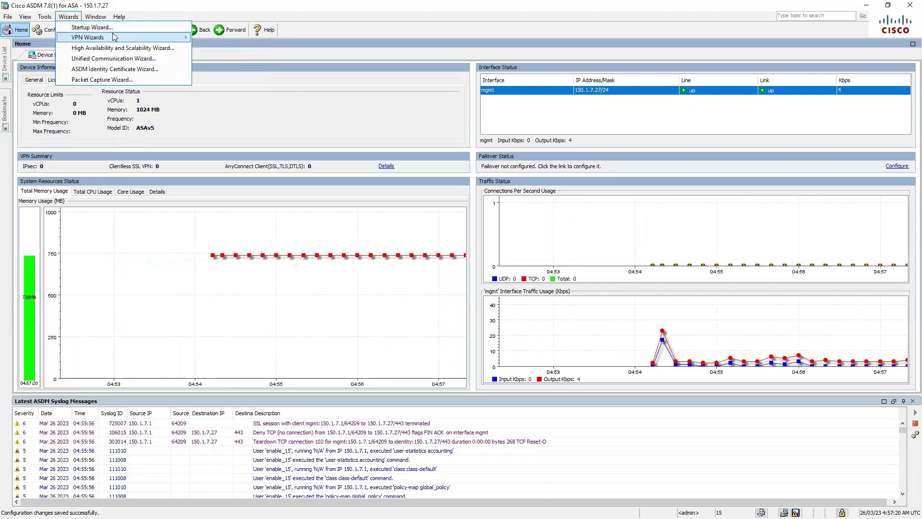
mouse_move(114, 37)
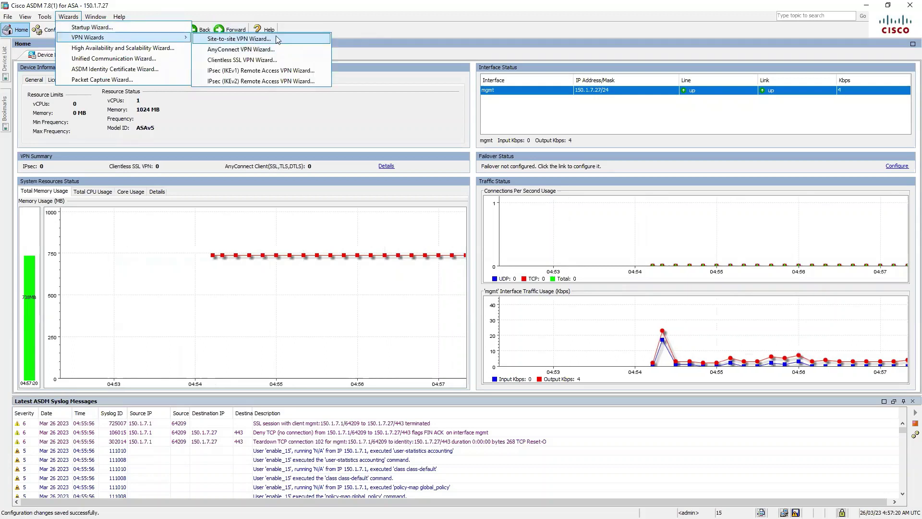
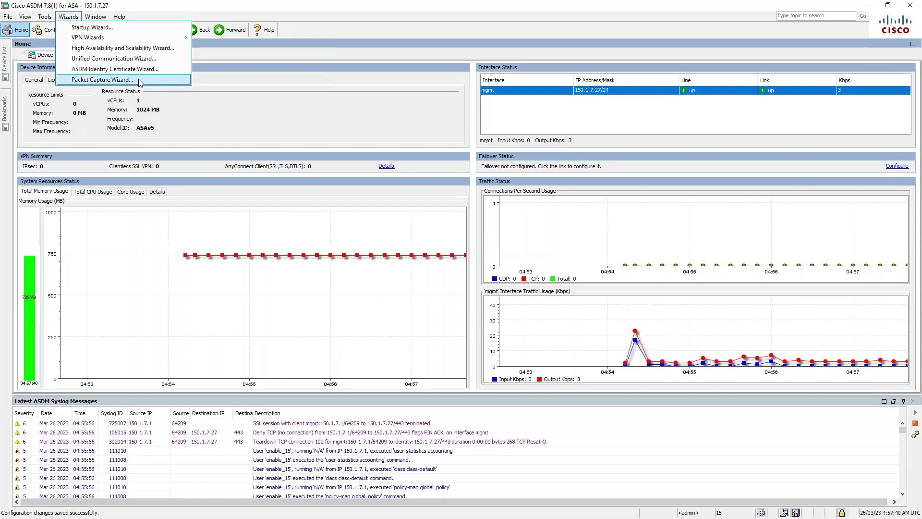
Step: Start the packet capture wizard, then abandon it and confirm leaving
left_click(138, 80)
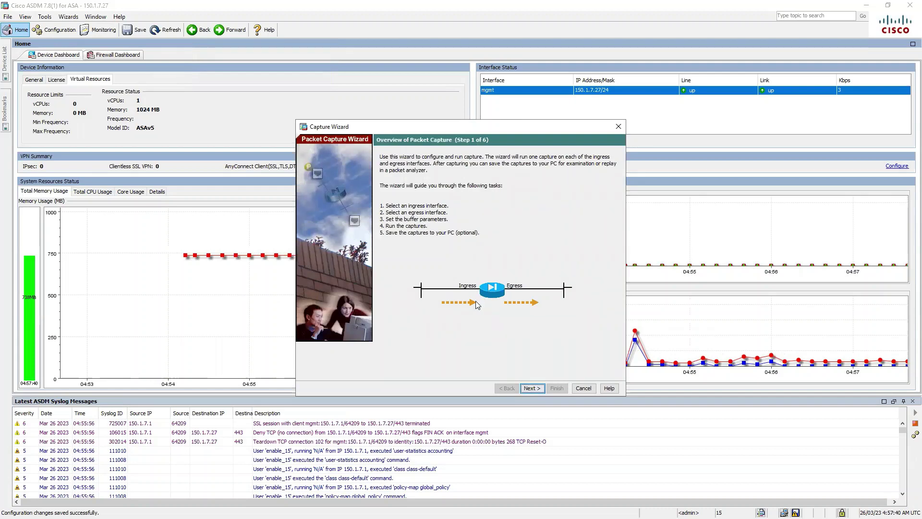
left_click(536, 391)
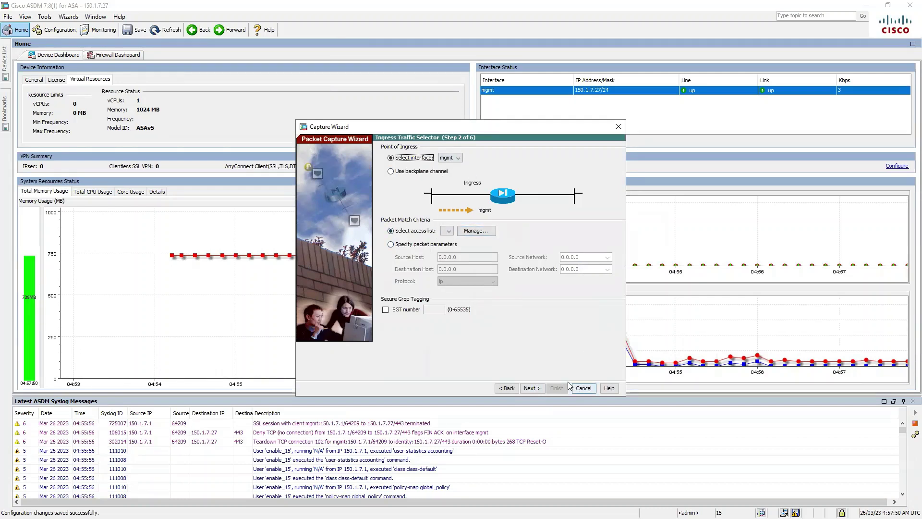
left_click(582, 389)
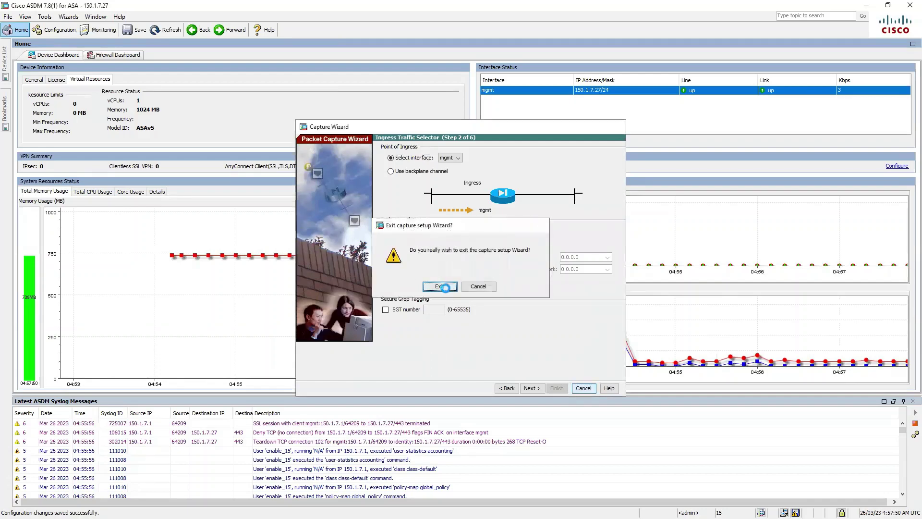
left_click(440, 285)
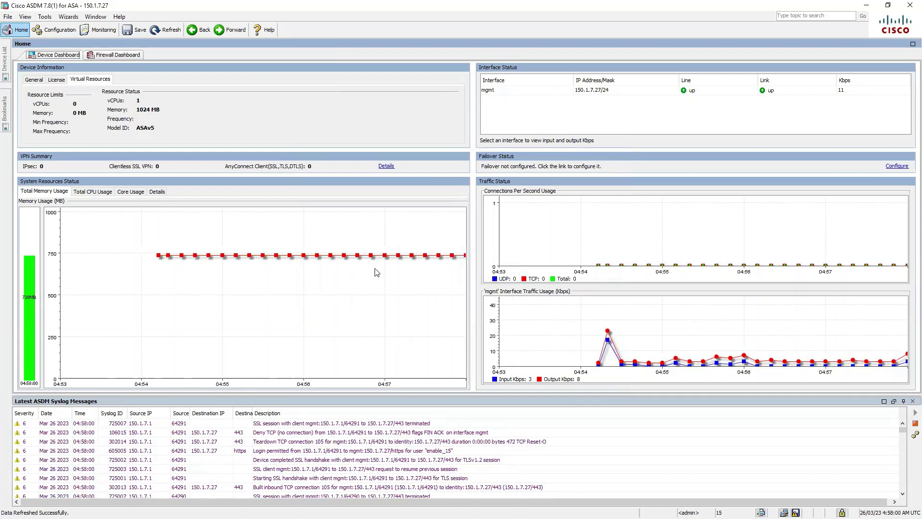
Step: View the interfaces' ARP table, DHCP client lease information, DHCP server table and DHCP statistics
left_click(107, 32)
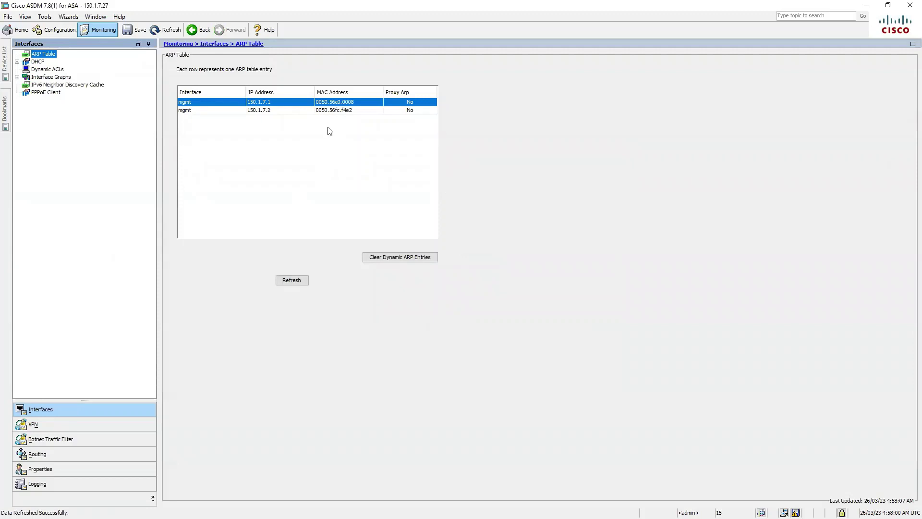
left_click(18, 62)
left_click(42, 64)
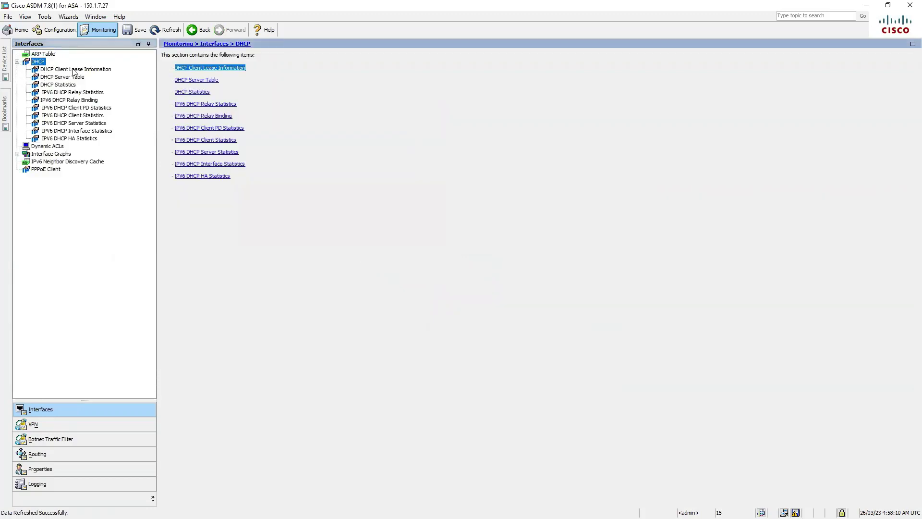
left_click(74, 69)
left_click(79, 77)
left_click(67, 85)
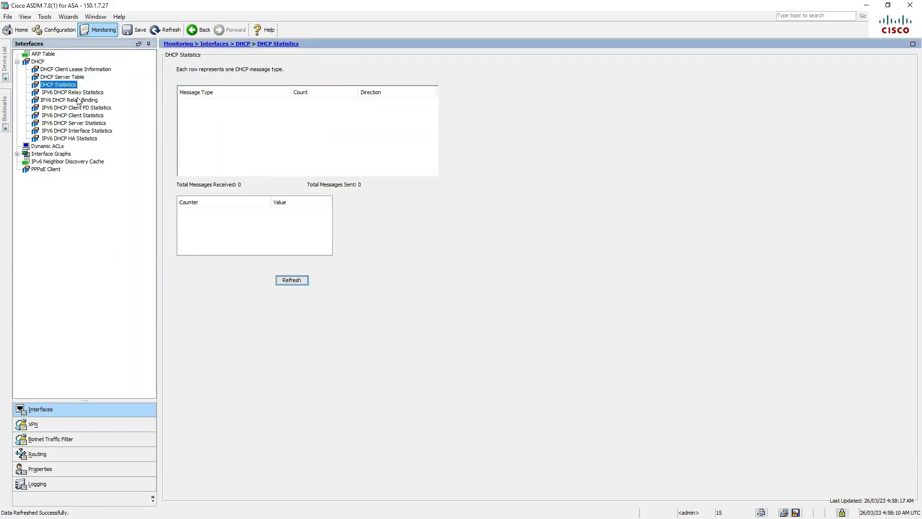
Step: View IPv6 DHCP relay statistics and binding, plus client PD, client and server statistics
left_click(86, 95)
left_click(86, 100)
left_click(86, 108)
left_click(86, 115)
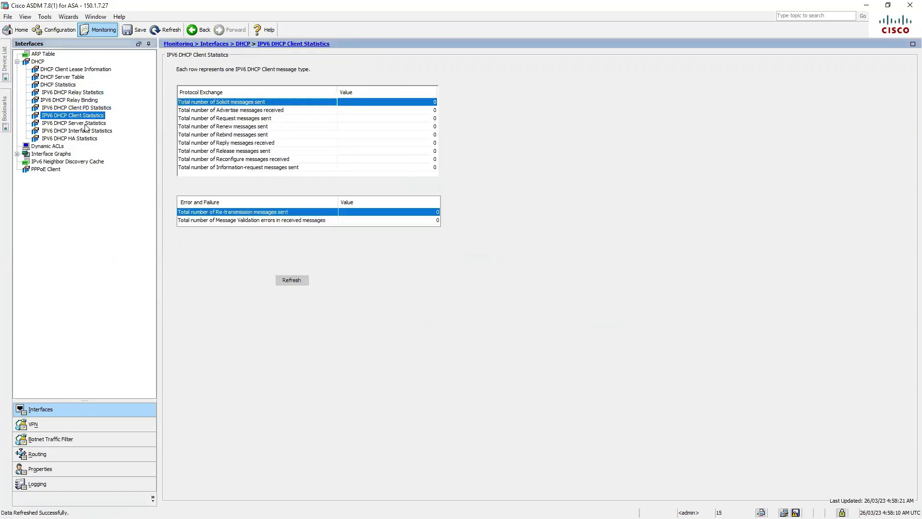
left_click(90, 123)
Step: View dynamic ACLs, mgmt interface graph types, the IPv6 neighbor cache and PPPoE client lease
left_click(59, 146)
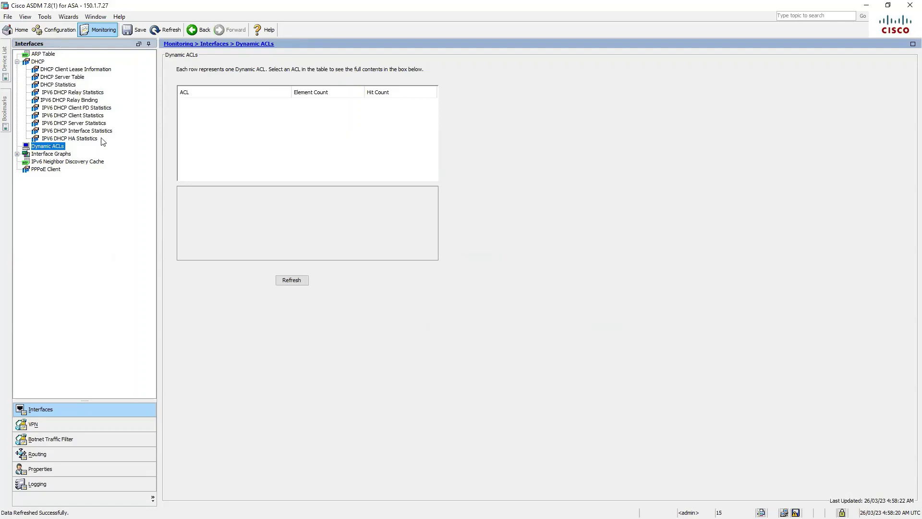
left_click(17, 155)
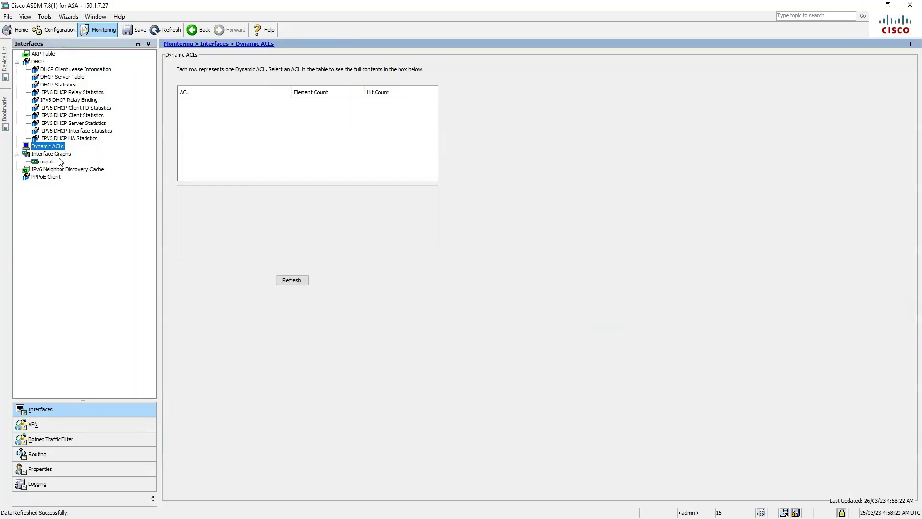
left_click(54, 161)
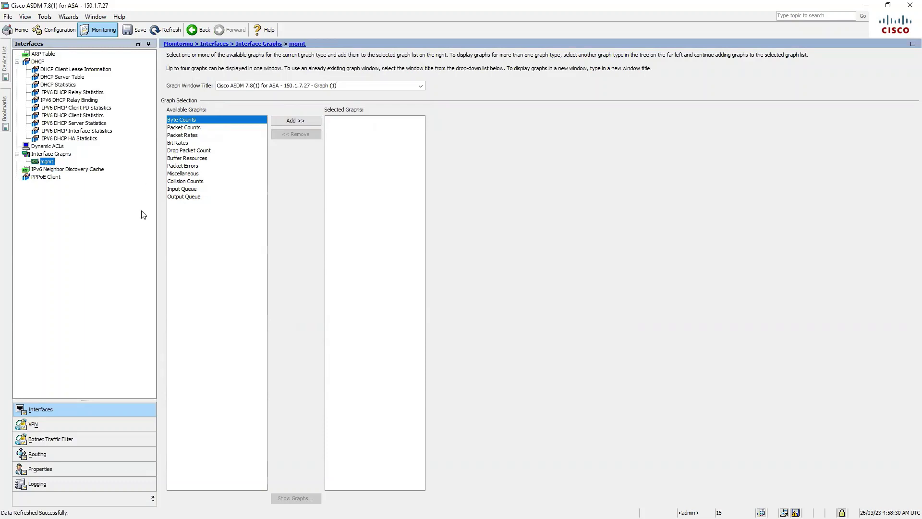
left_click(203, 127)
left_click(195, 136)
left_click(187, 144)
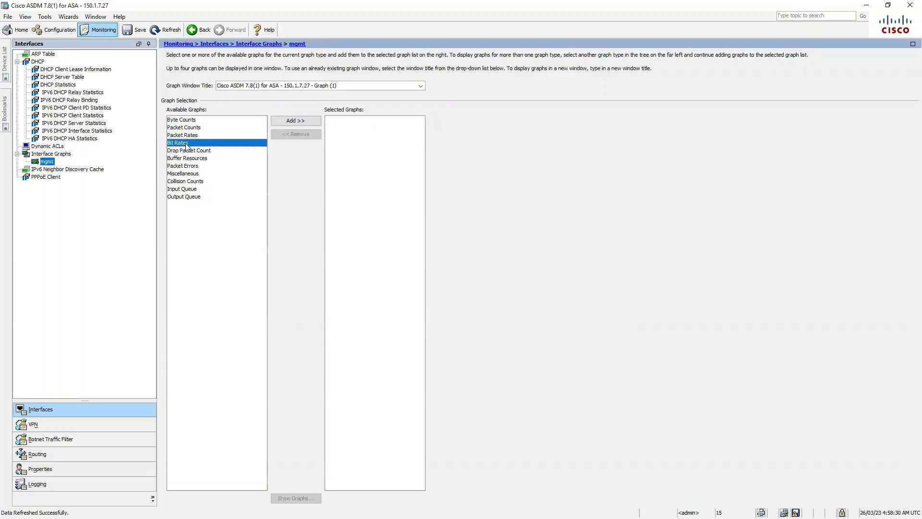
left_click(200, 152)
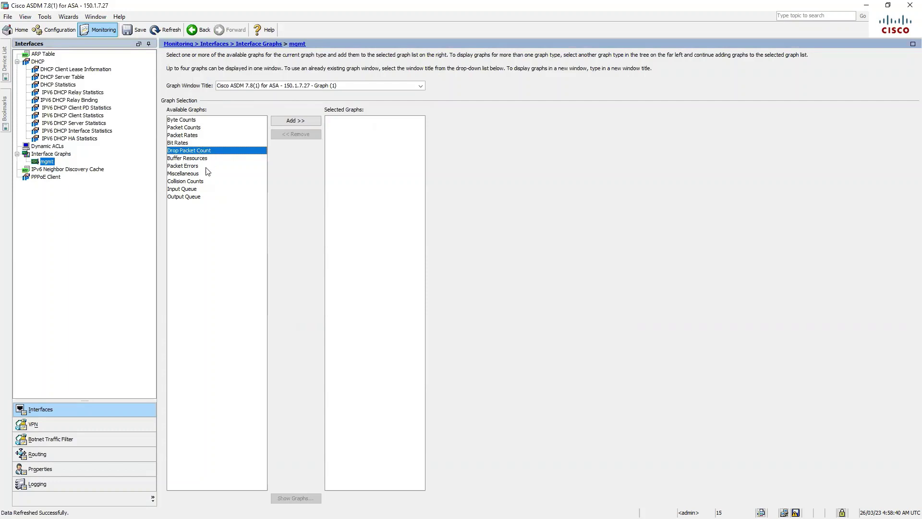
left_click(85, 171)
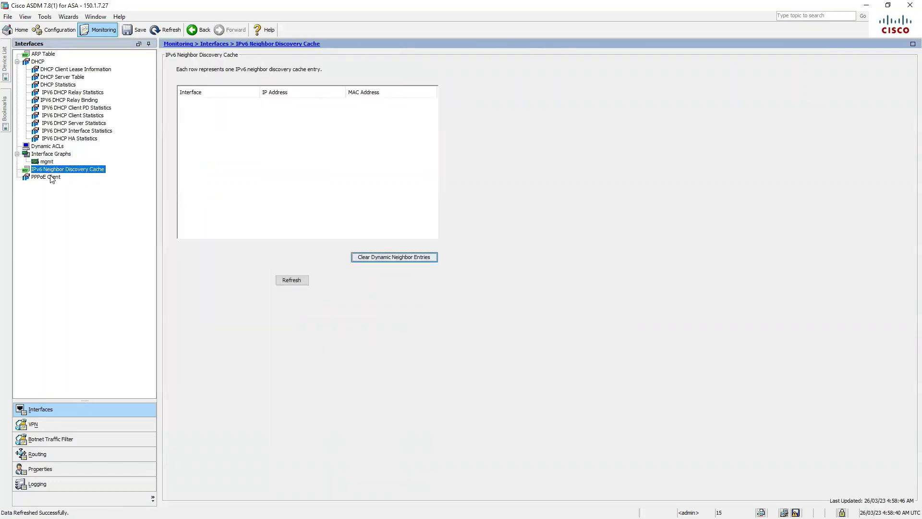
left_click(65, 177)
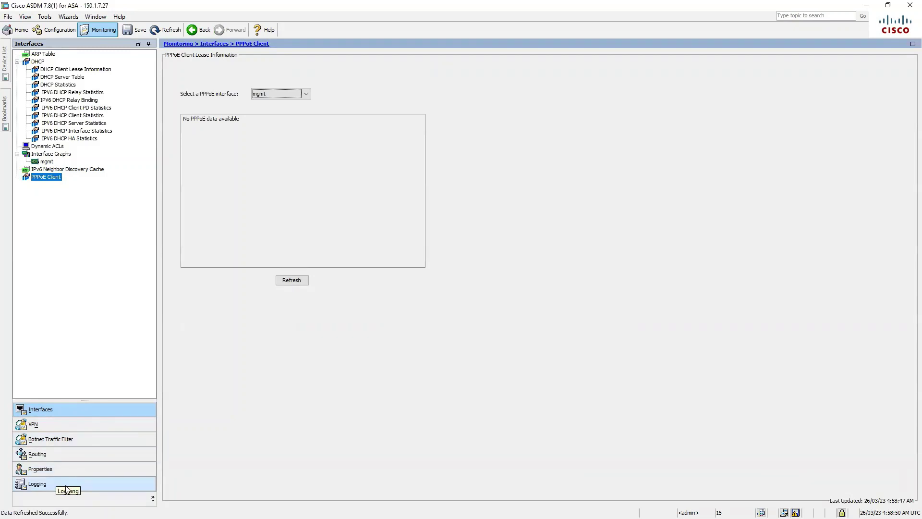
Step: Browse VPN session statistics and Botnet Traffic Filter statistics, then Routing monitoring
left_click(64, 425)
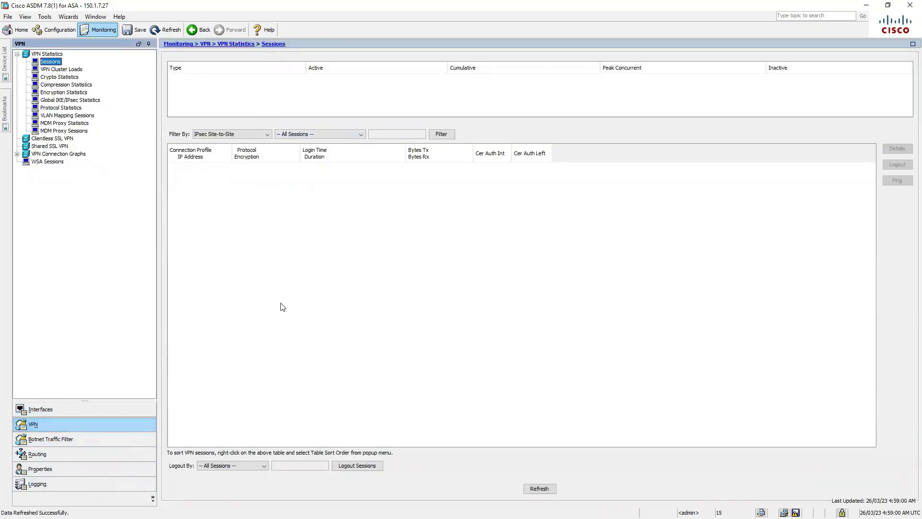
left_click(76, 440)
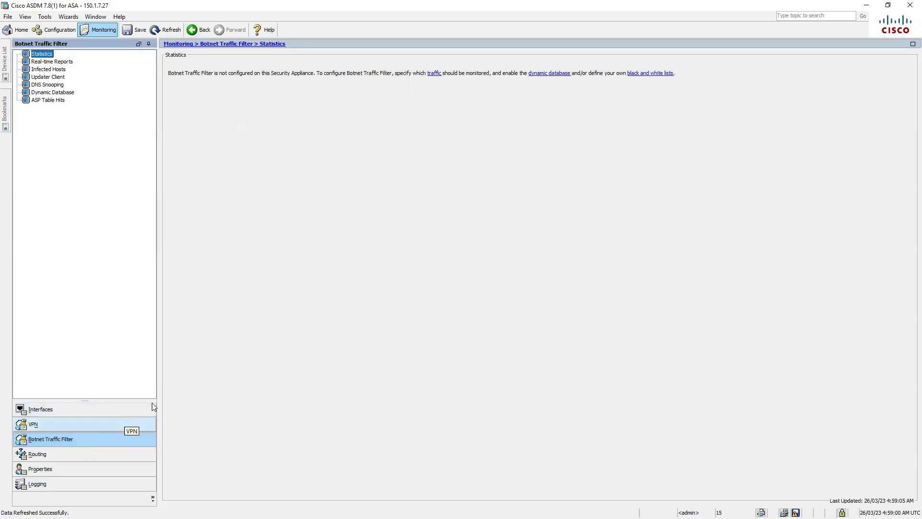
left_click(56, 452)
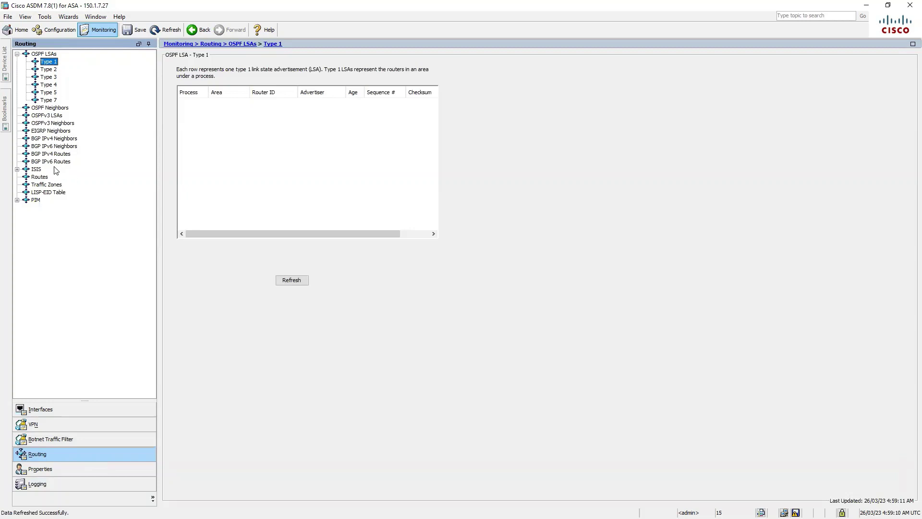
Step: View OSPF Type 2 LSAs, the routing table's CONNECTED and LOCAL routes, traffic zones, then AAA server properties
left_click(45, 69)
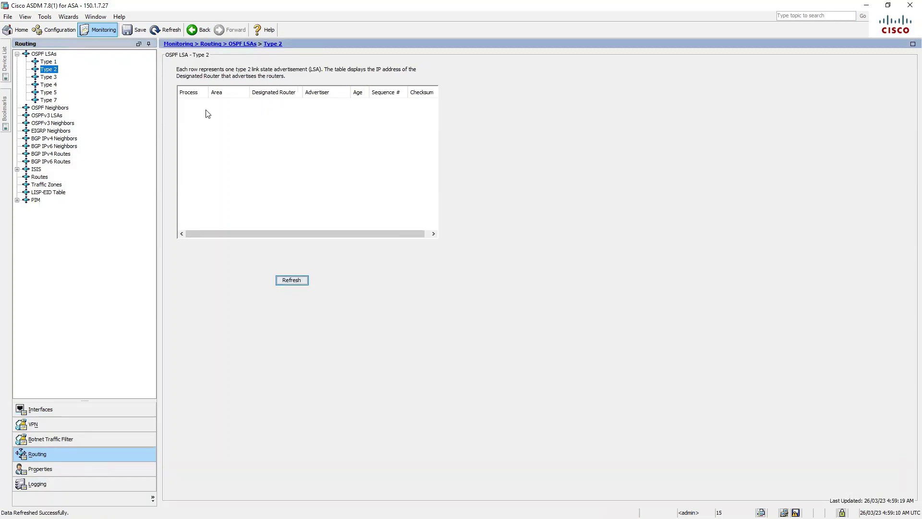
left_click(41, 177)
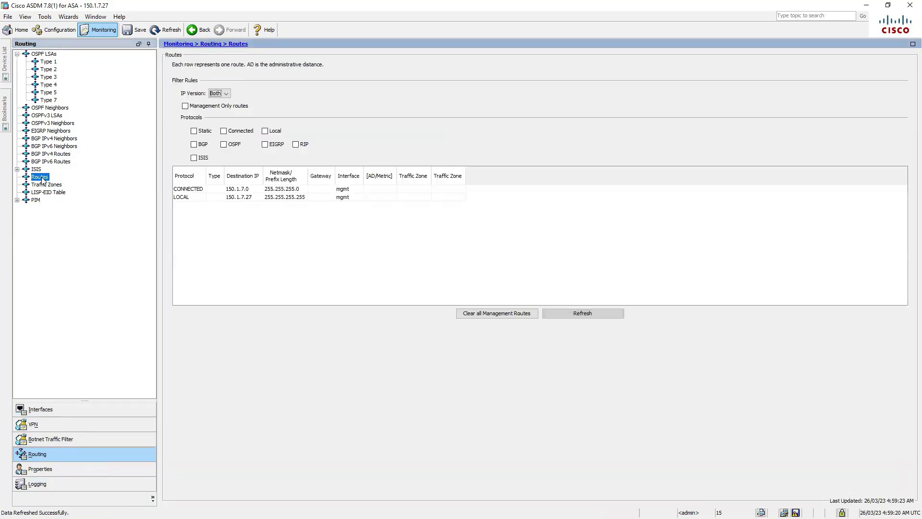
left_click(239, 192)
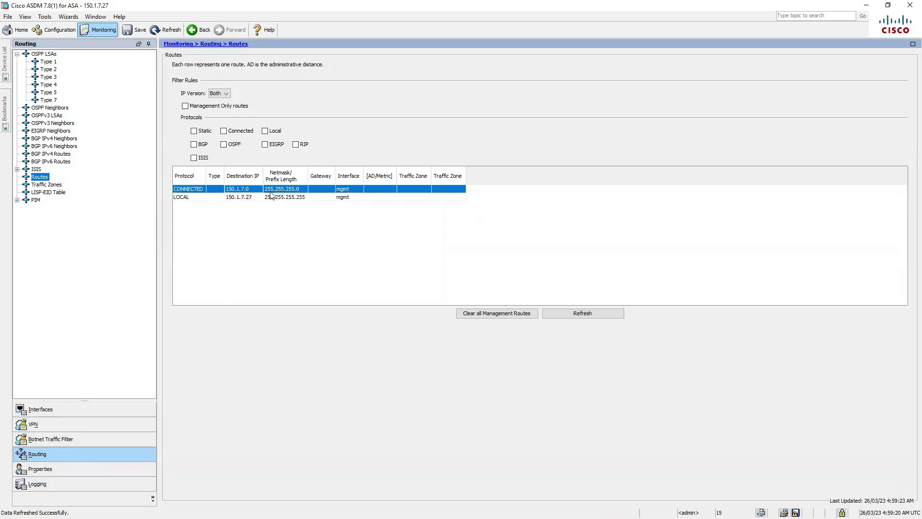
left_click(256, 199)
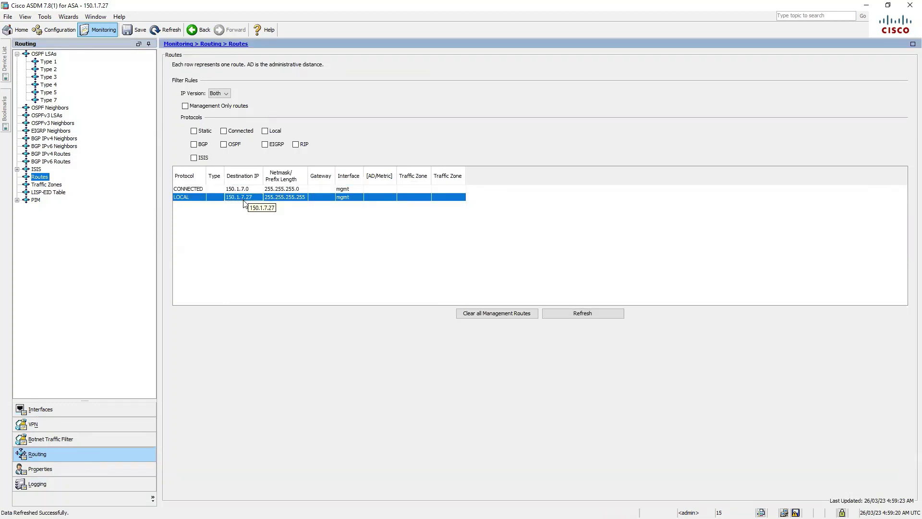
left_click(52, 185)
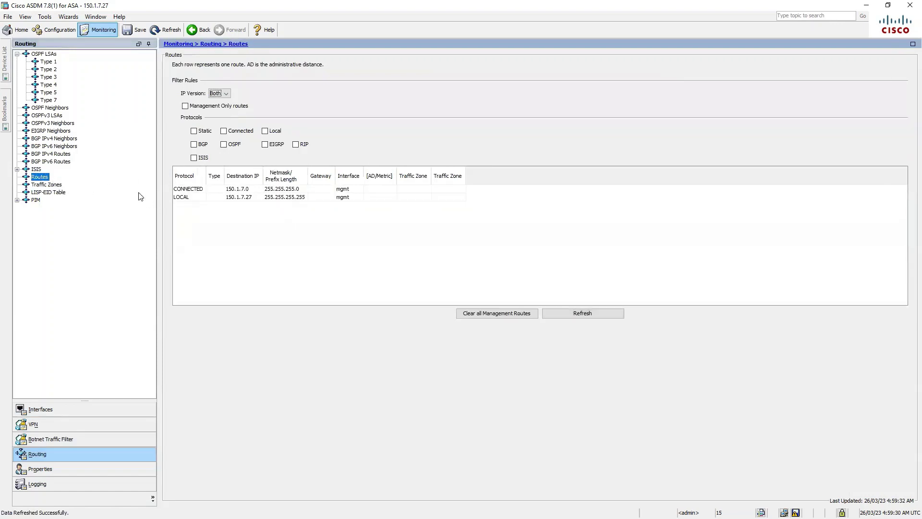
left_click(70, 469)
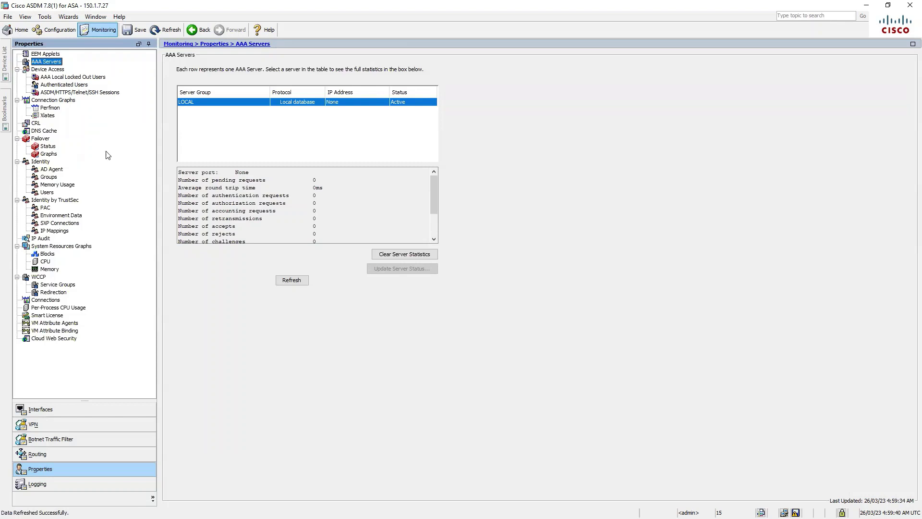
Step: Check the failover status and graphs, then go to the Logging Real-Time Log Viewer
left_click(43, 140)
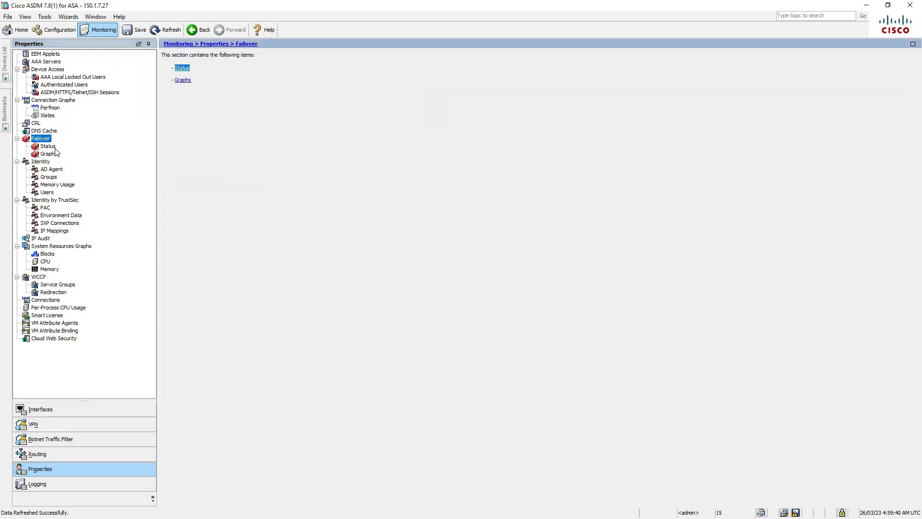
left_click(48, 148)
left_click(52, 154)
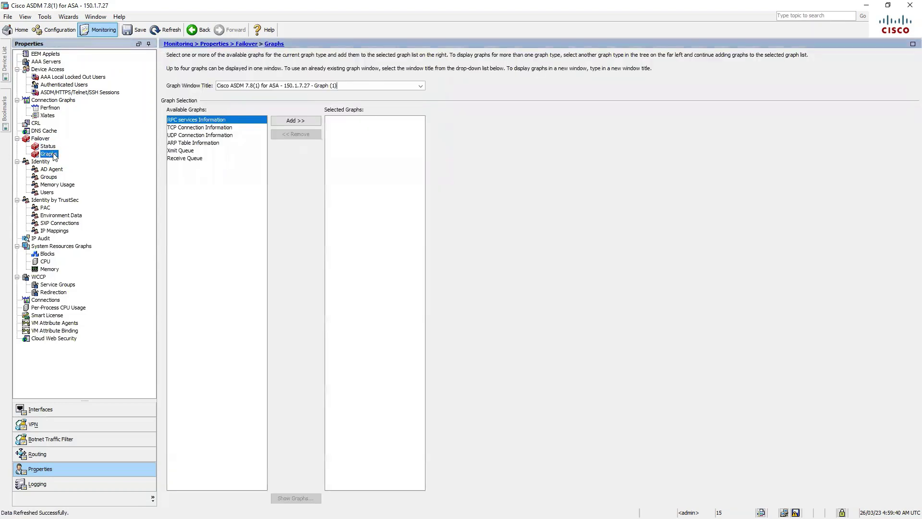
left_click(52, 147)
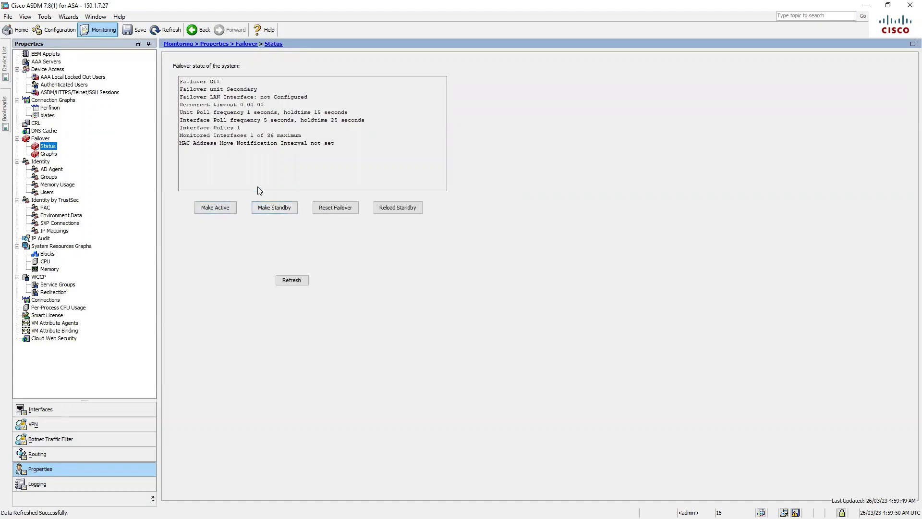
left_click(62, 483)
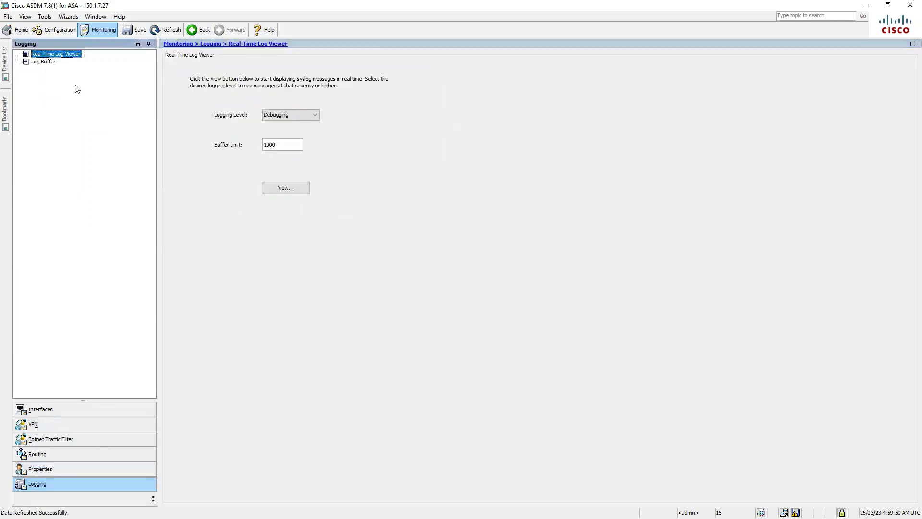
Step: Look at the Log Buffer and Real-Time Log Viewer, then switch to Configuration's Startup Wizard
left_click(51, 62)
left_click(65, 55)
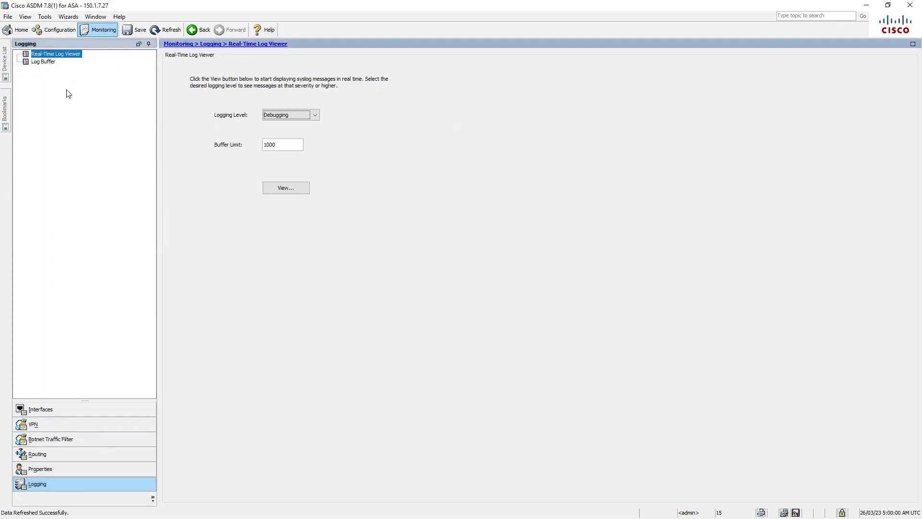
left_click(52, 64)
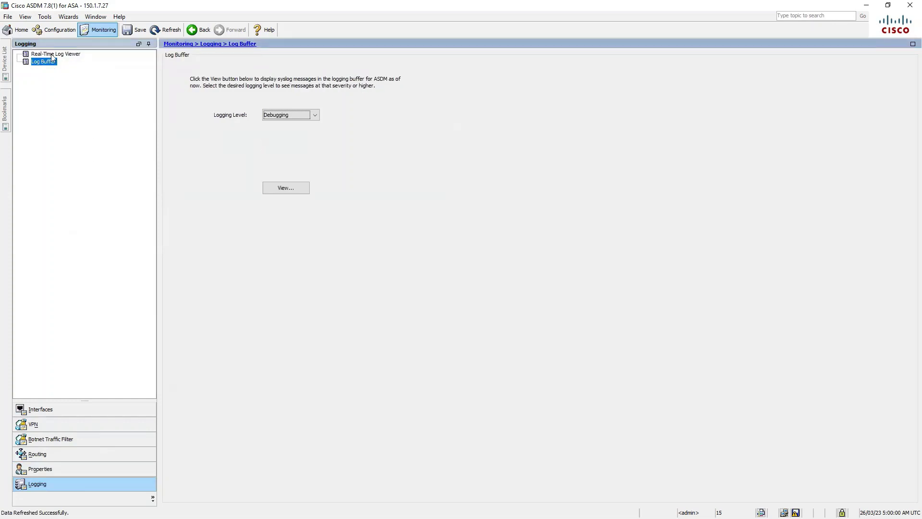
left_click(56, 31)
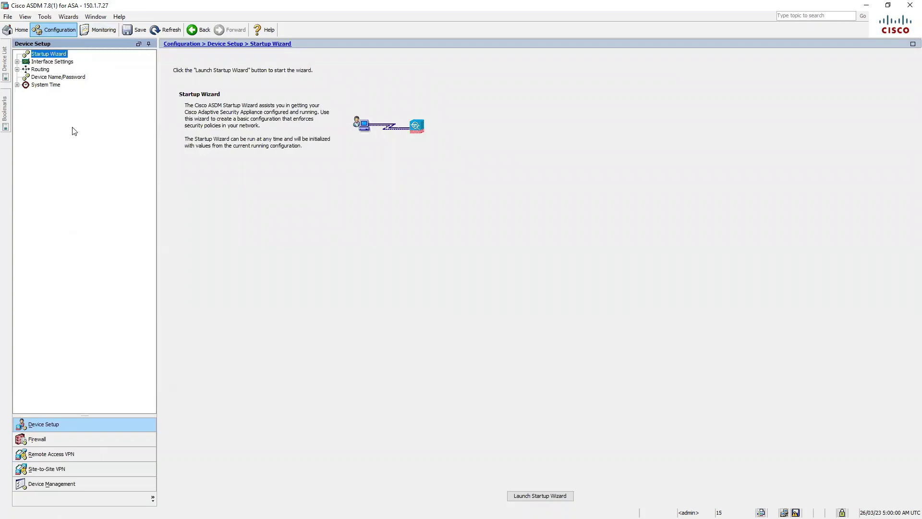
Step: Browse the Interfaces, Traffic Zones and VXLAN pages, then open Routing's Static Routes
left_click(17, 62)
left_click(51, 70)
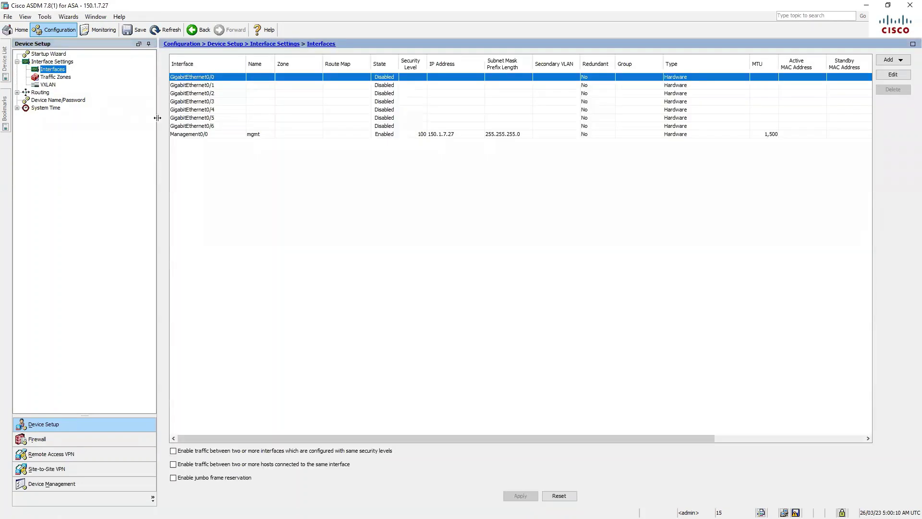
left_click(63, 77)
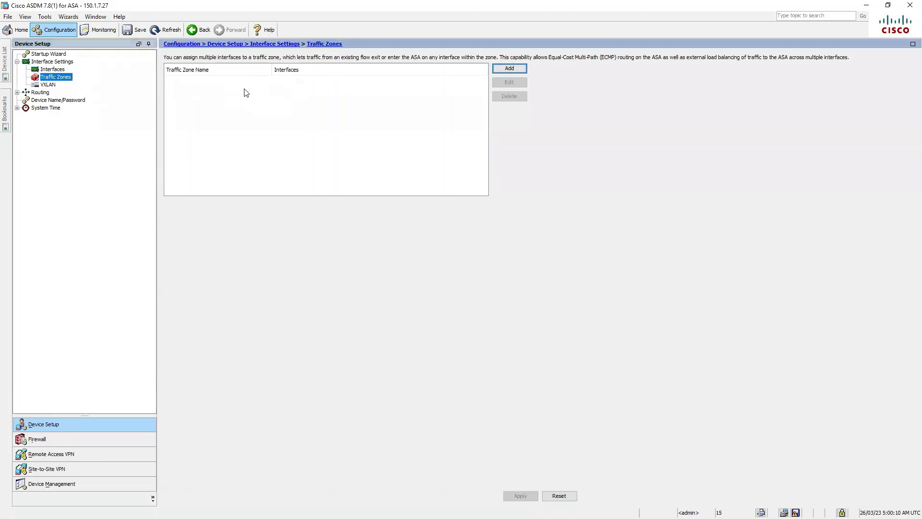
left_click(57, 86)
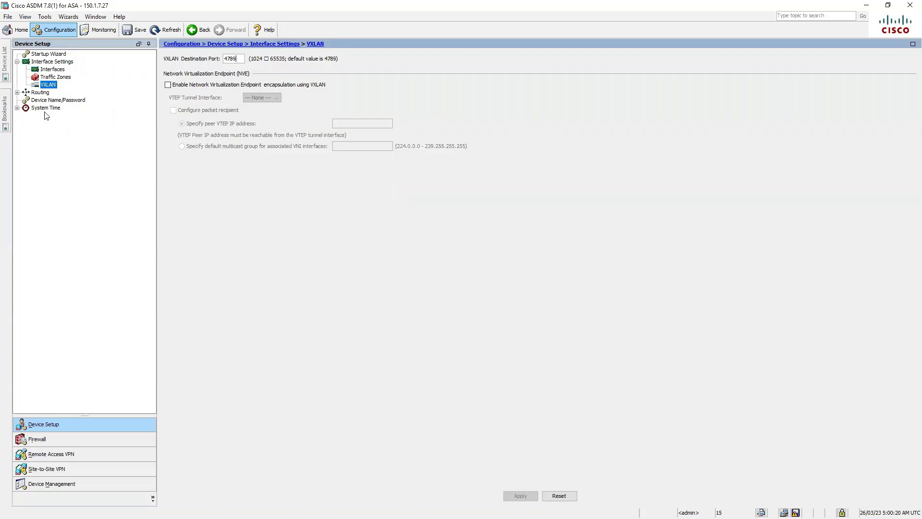
left_click(18, 92)
left_click(53, 100)
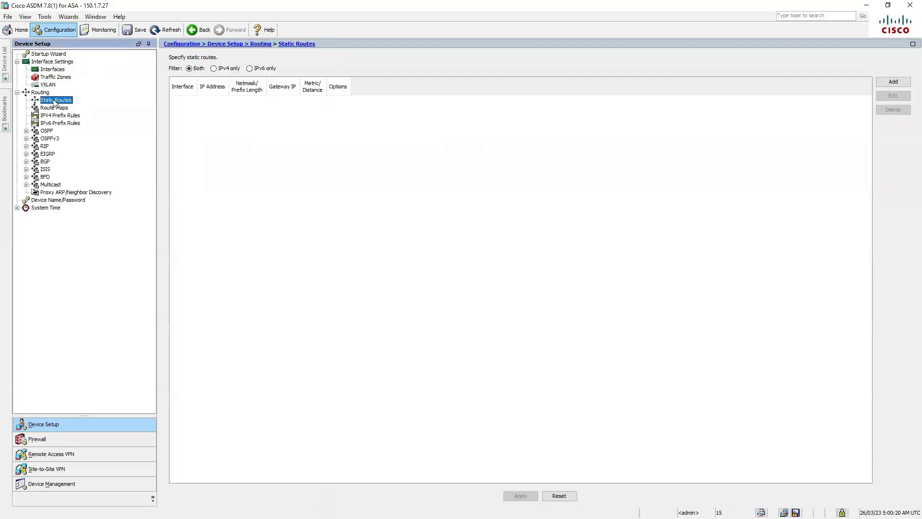
Step: View the Route Maps, OSPF, RIP, EIGRP, BGP and BFD routing pages
left_click(56, 108)
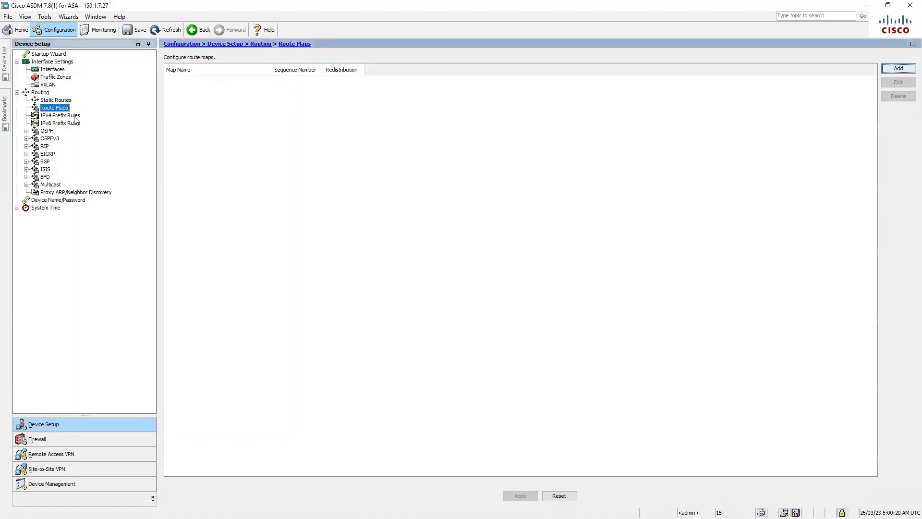
left_click(47, 130)
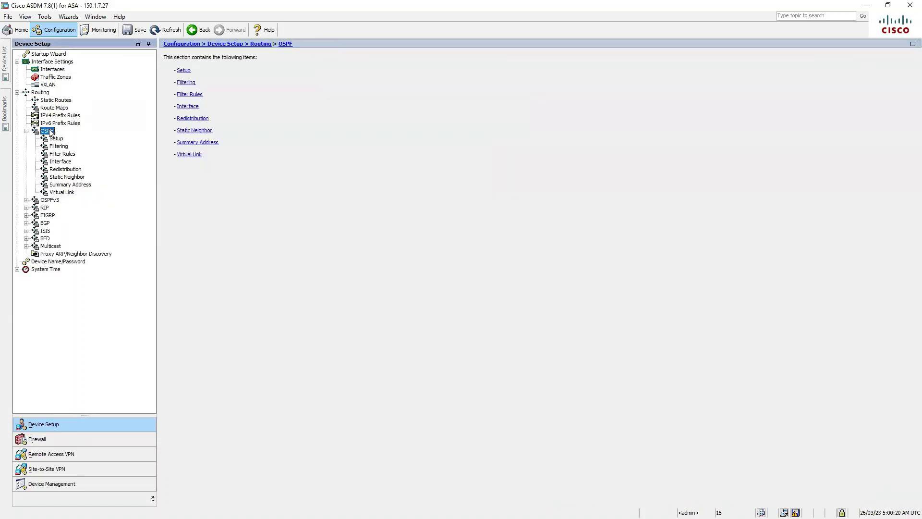
left_click(44, 208)
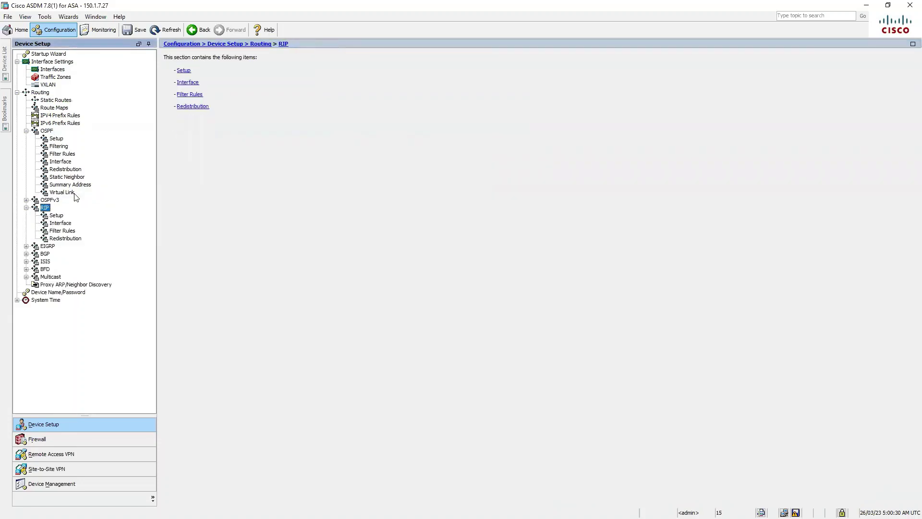
left_click(48, 247)
left_click(45, 307)
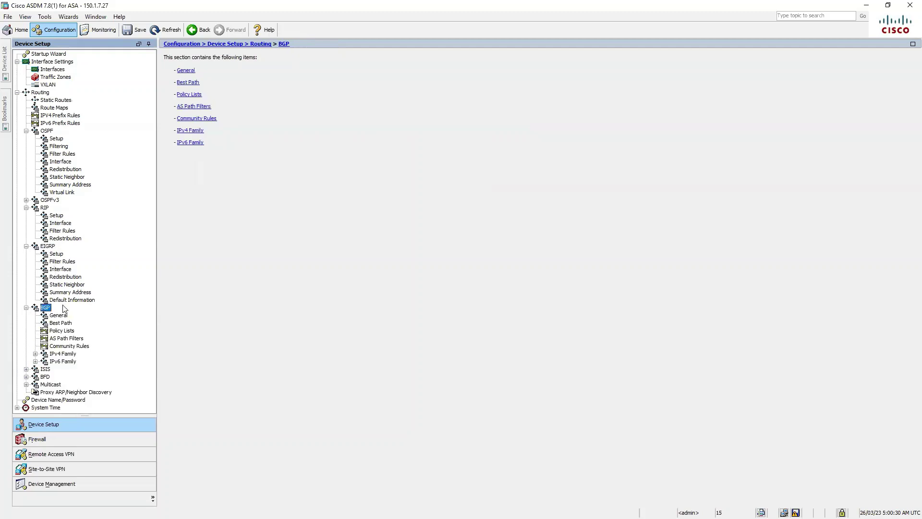
left_click(45, 377)
scroll(68, 365, "down", 1)
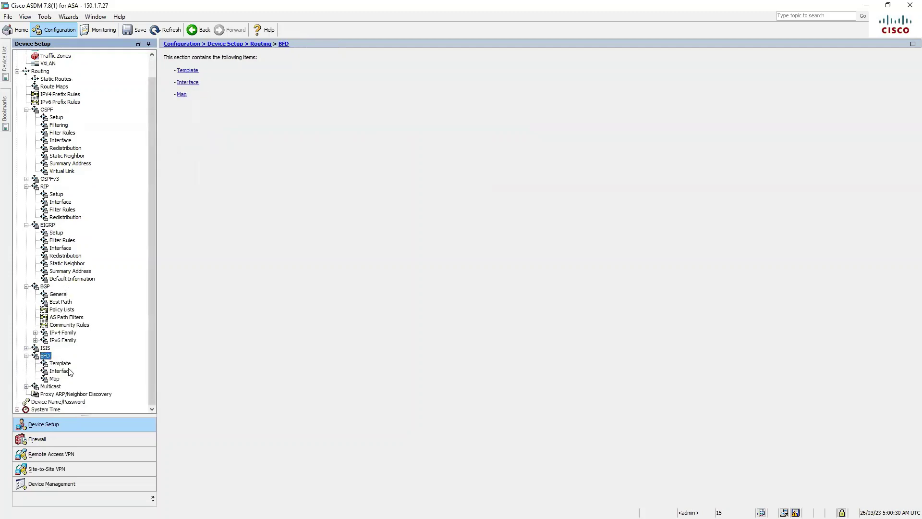
Step: Collapse the BFD, BGP, EIGRP, RIP and OSPF branches in the Routing tree
left_click(26, 355)
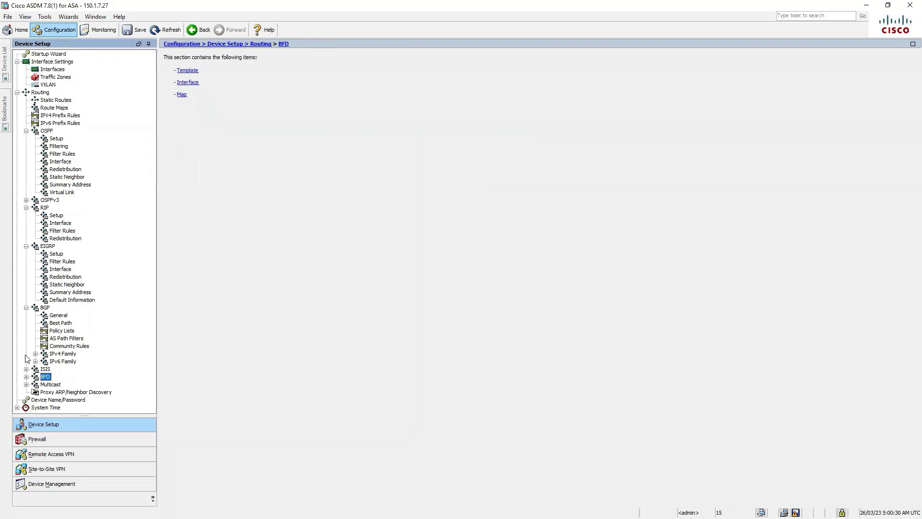
left_click(26, 308)
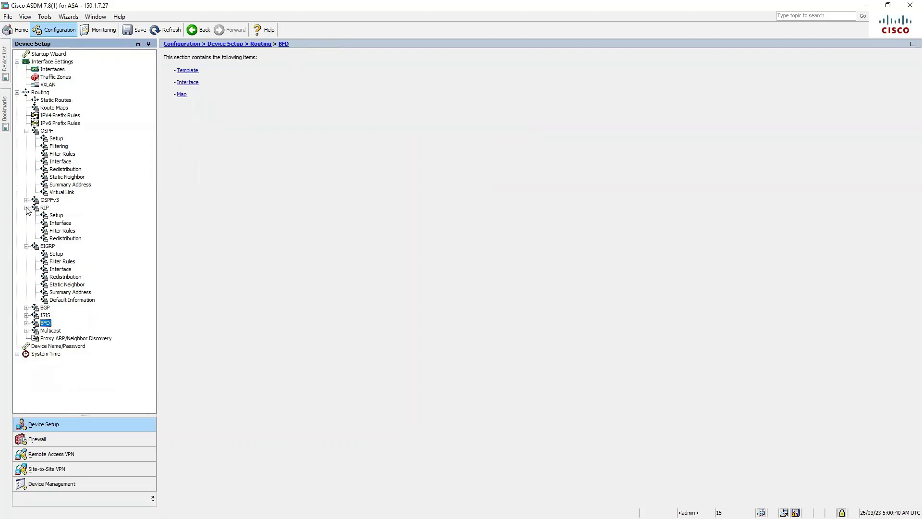
left_click(27, 246)
left_click(26, 207)
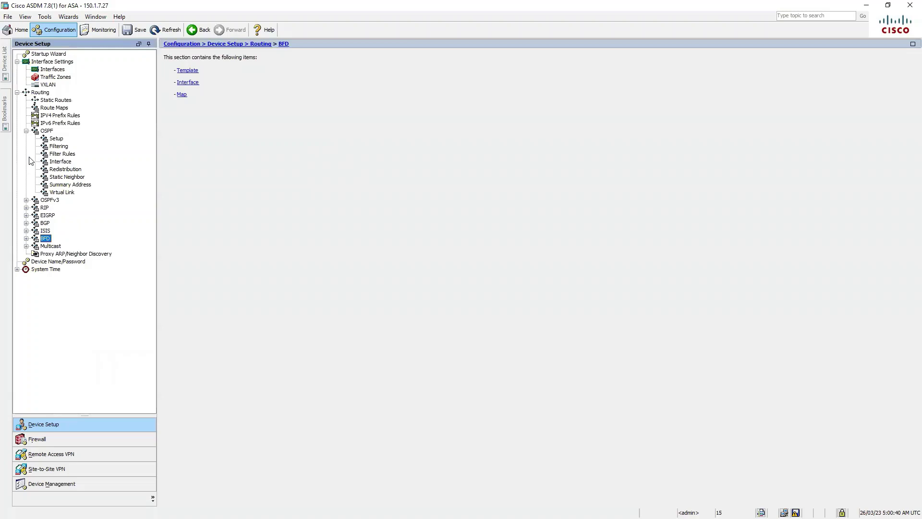
left_click(26, 131)
Step: Change the hostname from ciscoasa to ASAv-1 on Device Name/Password and apply it
left_click(17, 92)
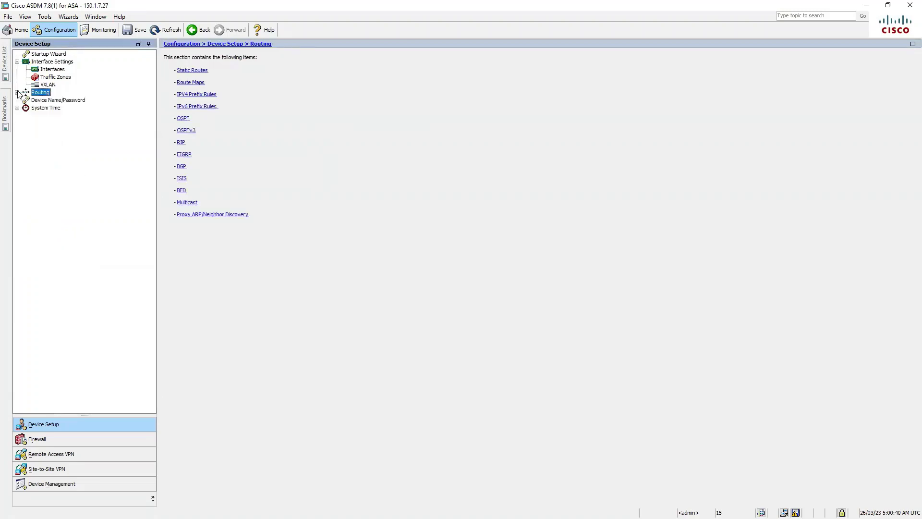
left_click(82, 101)
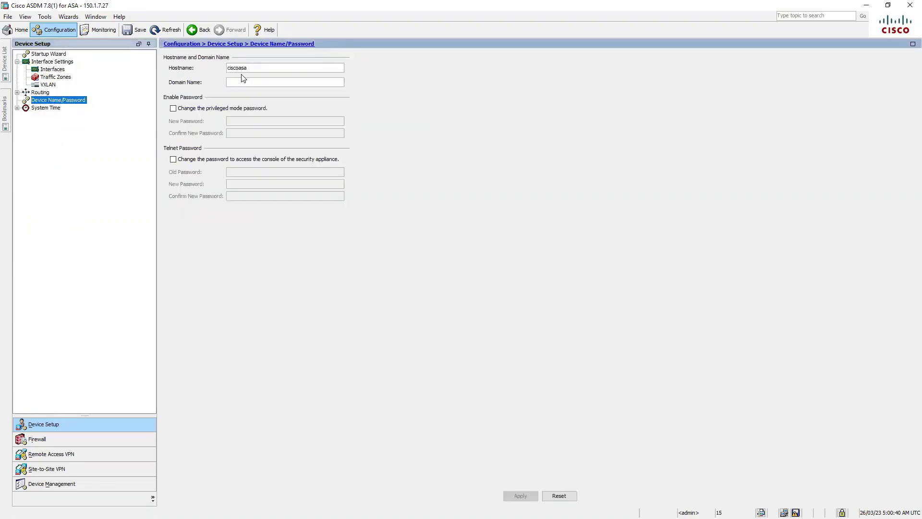
left_click_drag(245, 68, 193, 66)
type("ASAv-1")
key("Tab")
left_click(520, 496)
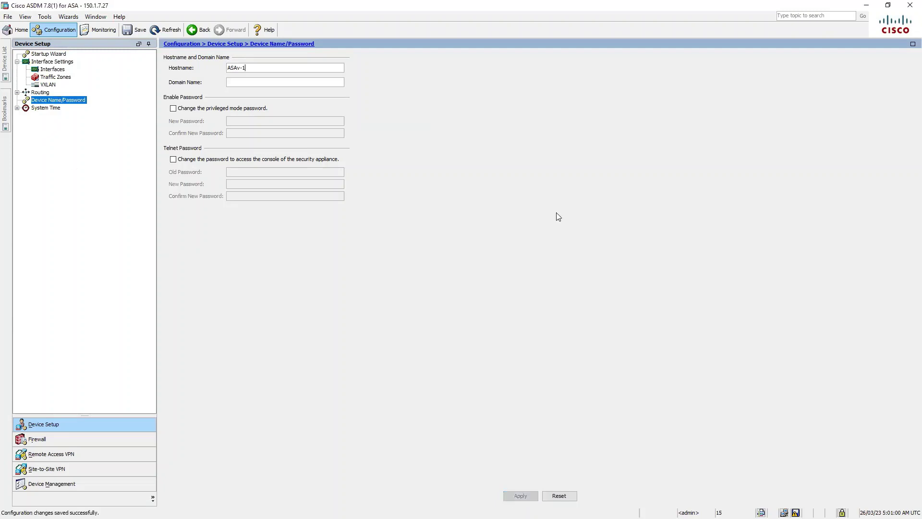
Step: Confirm the terminal prompt now shows ASAv-1, then return to ASDM
key("alt+Tab")
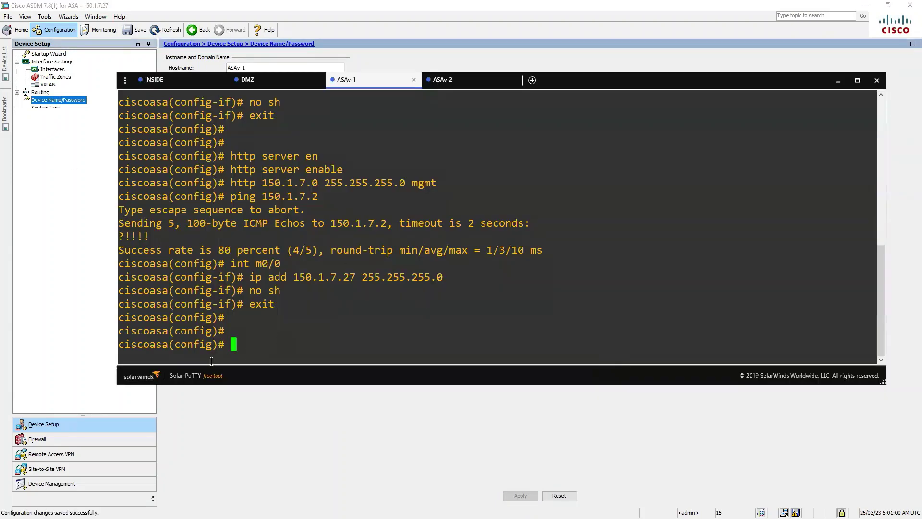
left_click_drag(152, 346, 224, 332)
left_click(267, 343)
key("Return")
key("Return")
key("Return")
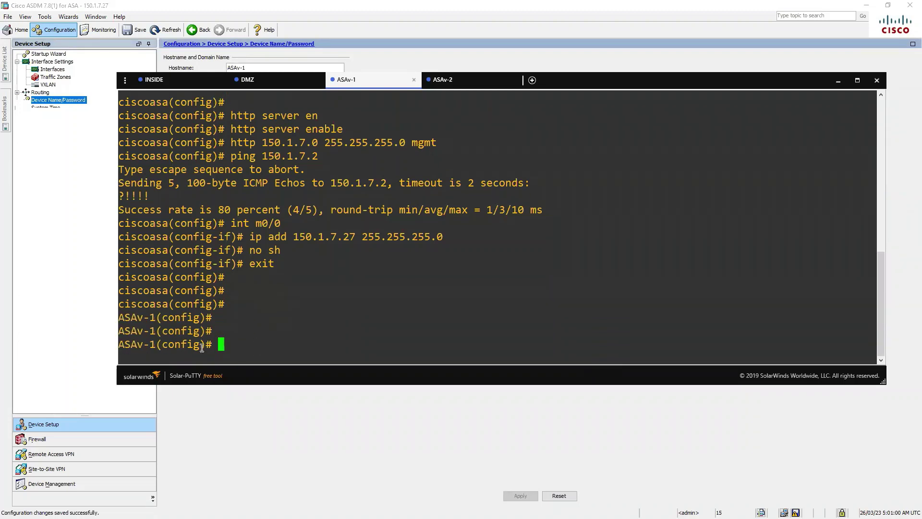
left_click_drag(154, 318, 101, 317)
left_click(84, 293)
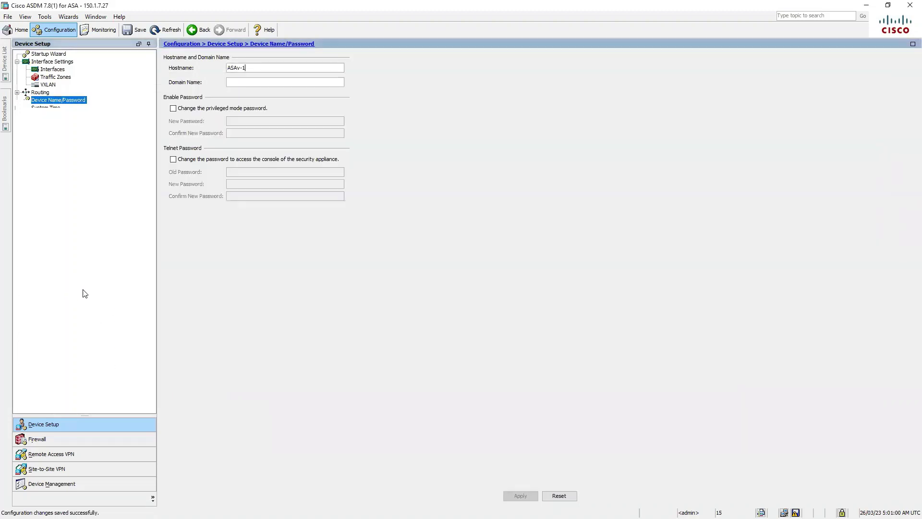
Step: In System Time's clock settings, choose the (GMT+10:00) Hobart time zone
left_click(46, 108)
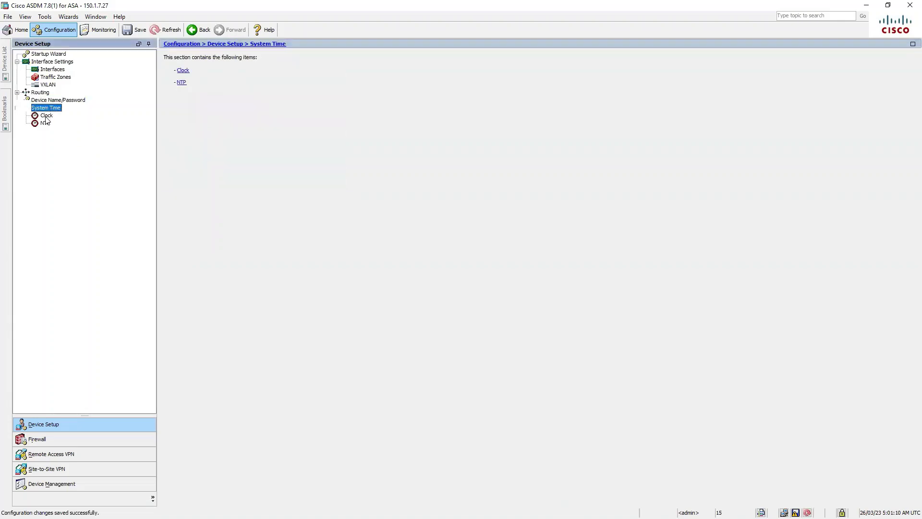
left_click(47, 116)
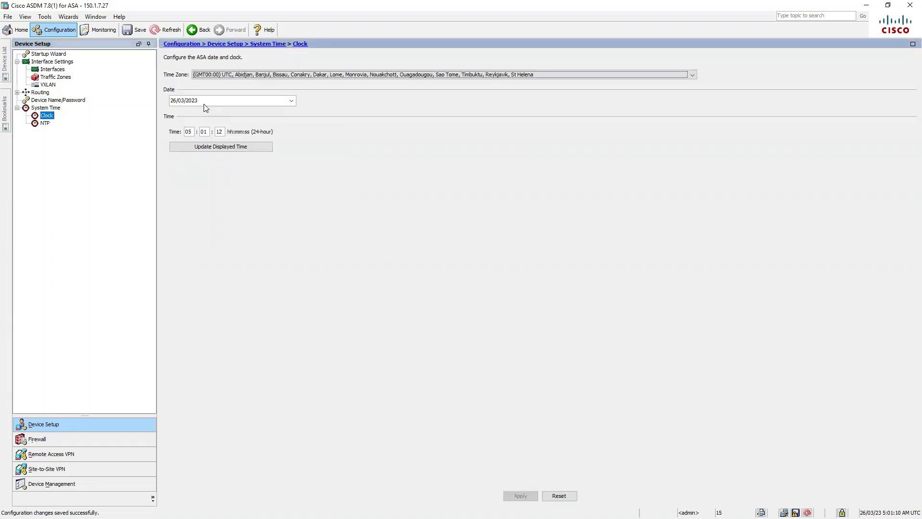
left_click(542, 76)
scroll(446, 108, "down", 2)
scroll(446, 110, "down", 2)
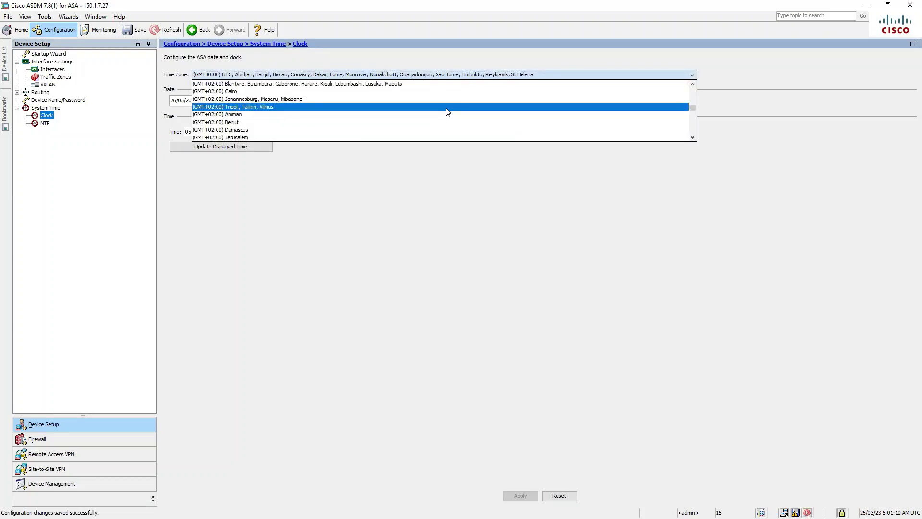
scroll(446, 112, "down", 6)
scroll(446, 113, "down", 12)
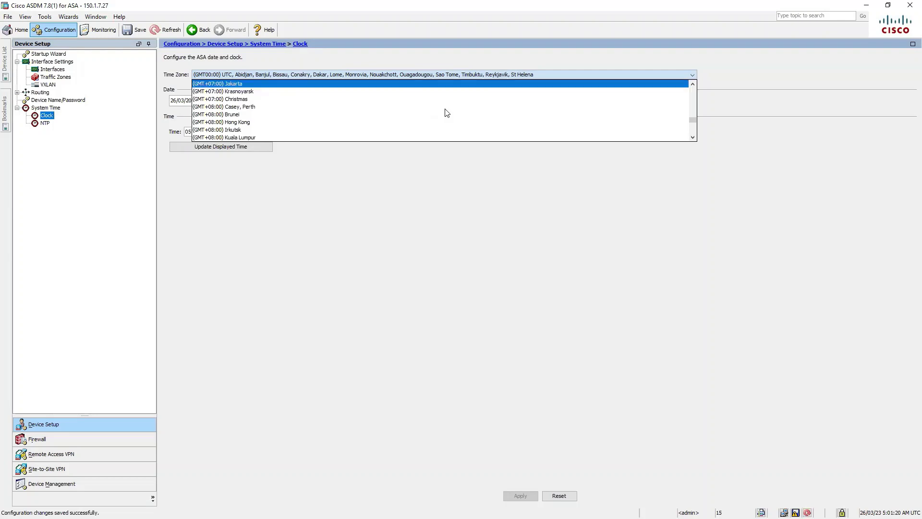
scroll(446, 113, "down", 3)
scroll(446, 113, "down", 2)
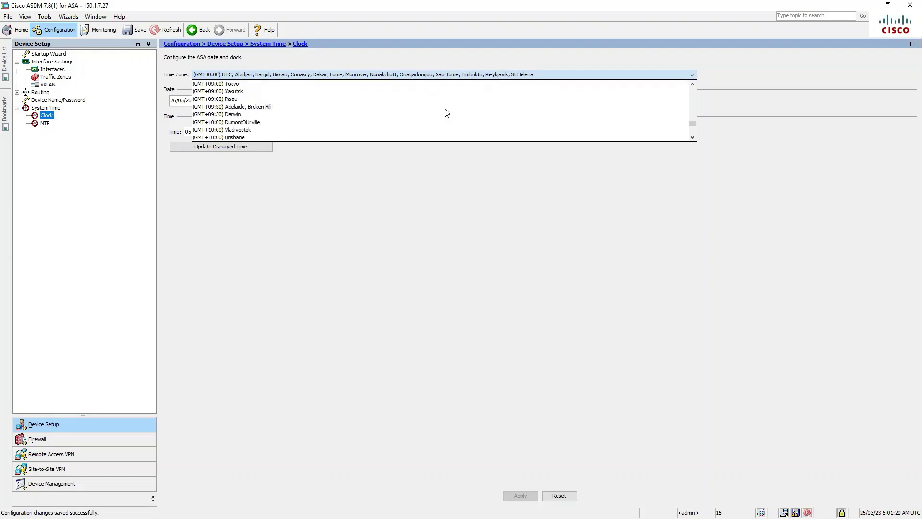
scroll(447, 113, "down", 1)
scroll(447, 113, "down", 2)
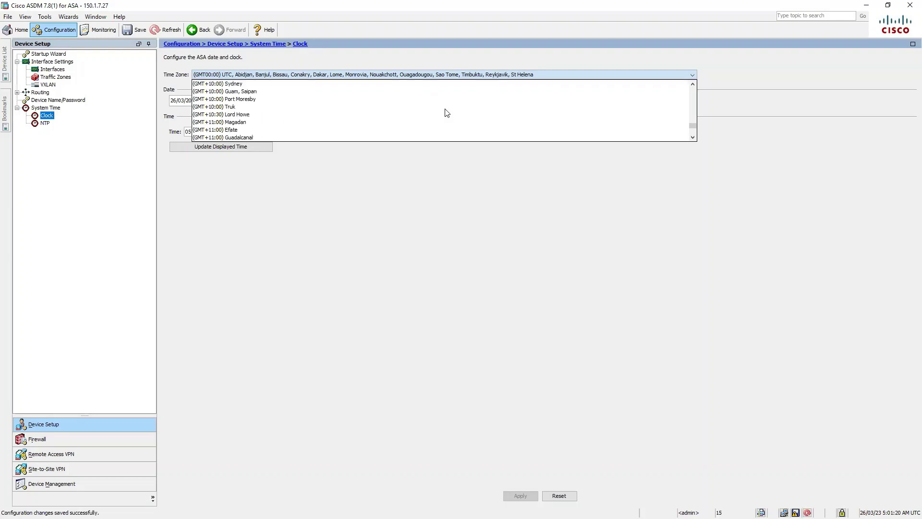
scroll(294, 101, "up", 1)
left_click(295, 100)
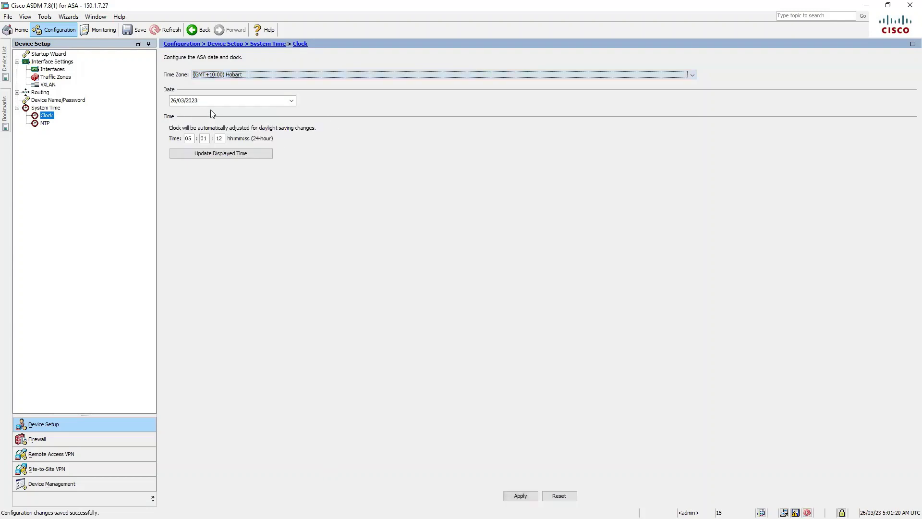
Step: Update the displayed time and apply the Hobart time zone, proceeding with the configuration refresh
left_click(191, 138)
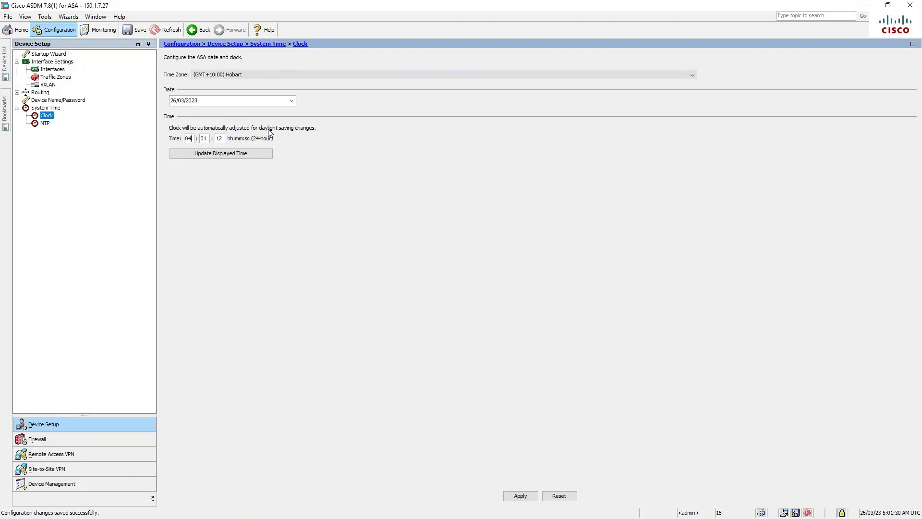
left_click(225, 155)
left_click(520, 496)
left_click(440, 299)
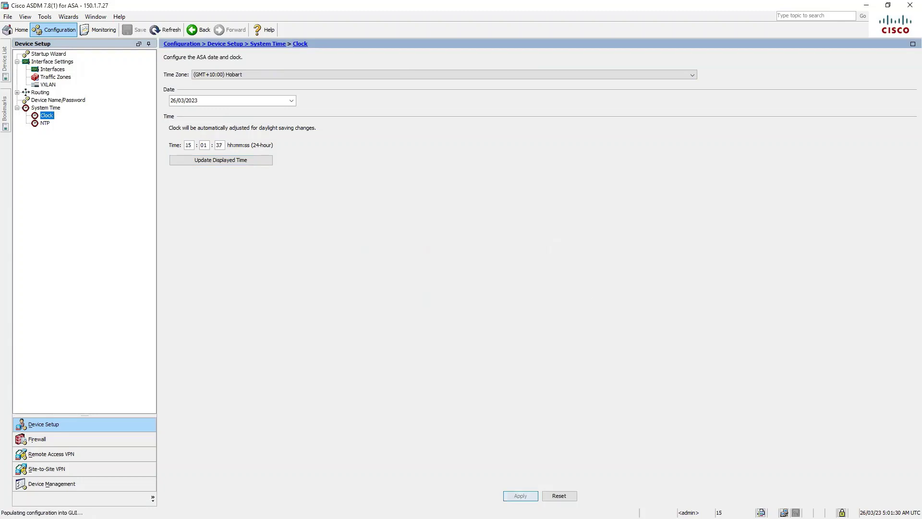
key("alt+Tab")
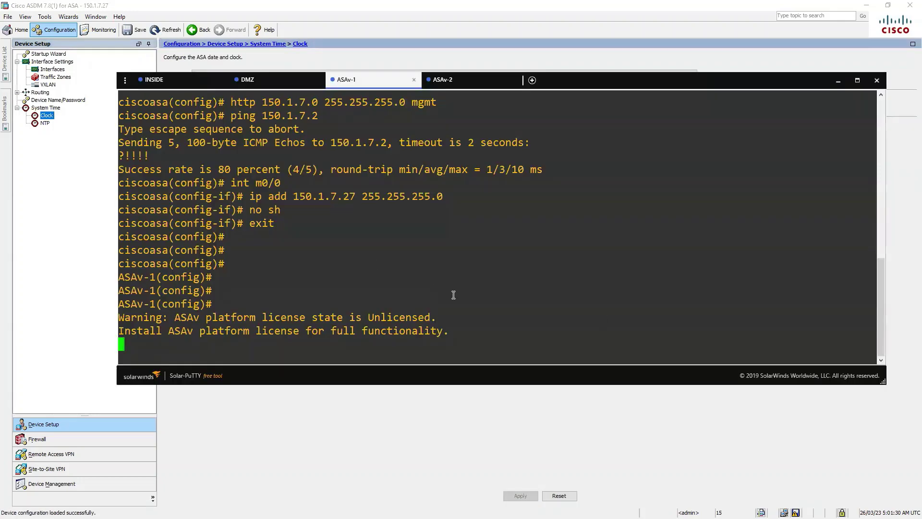
Step: Run 'sh clock' in the terminal to check the current time, 15:01:42
key("Return")
key("Return")
type("sh cl")
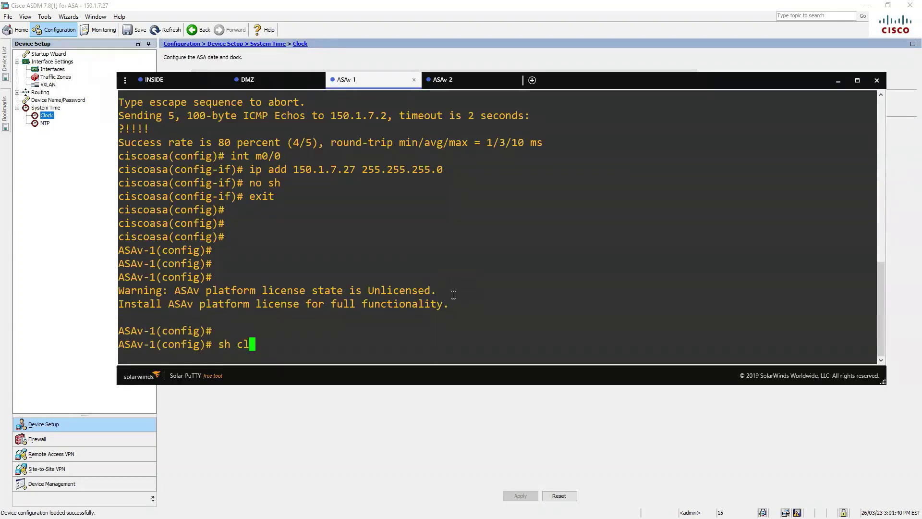
type("ock")
key("Return")
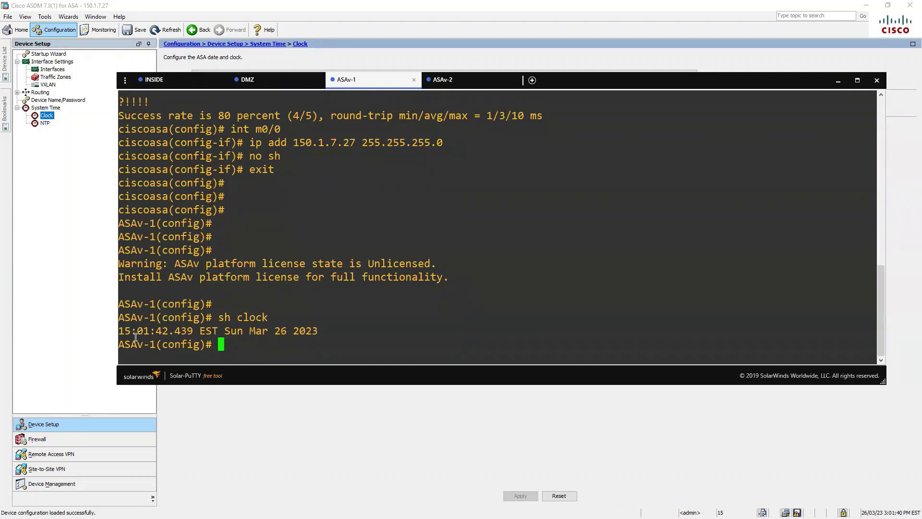
left_click_drag(122, 330, 208, 331)
left_click(437, 355)
left_click(838, 81)
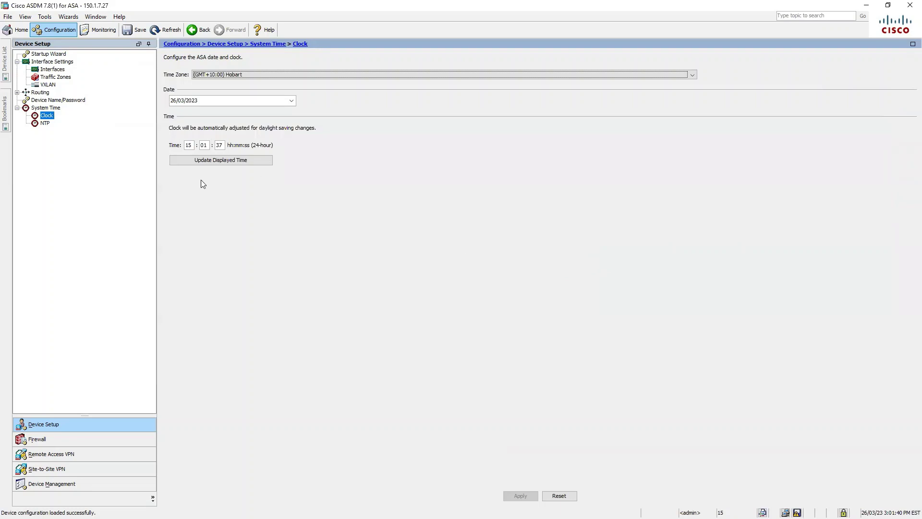
Step: Change the clock's hour to 16 and apply it to the device
left_click(221, 144)
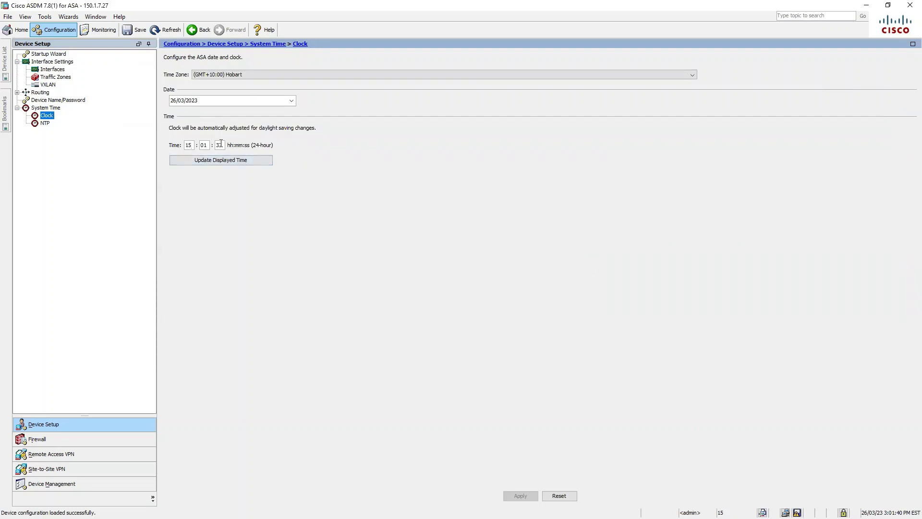
left_click(241, 155)
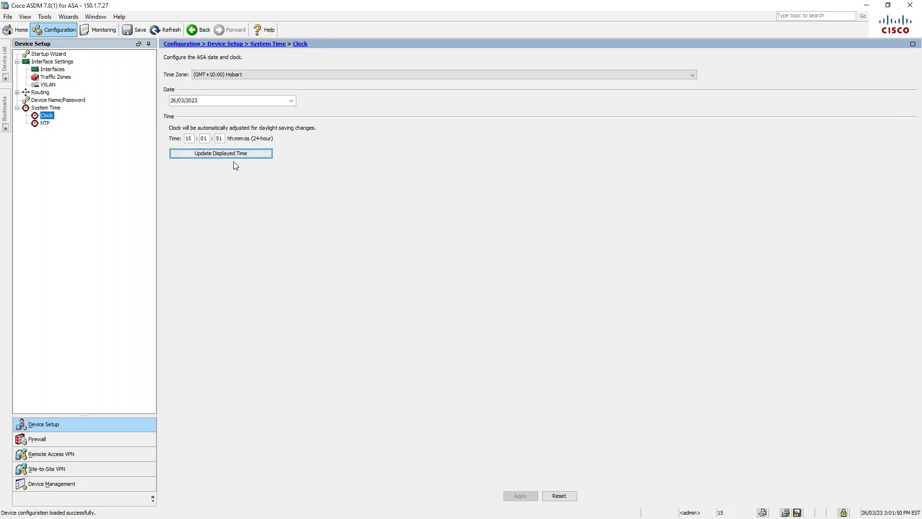
left_click(192, 138)
key("BackSpace")
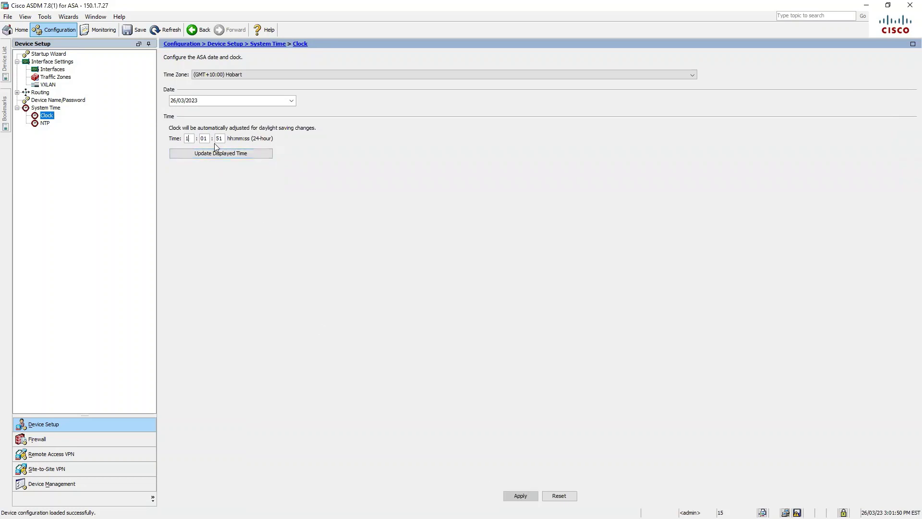
type("6")
left_click(520, 495)
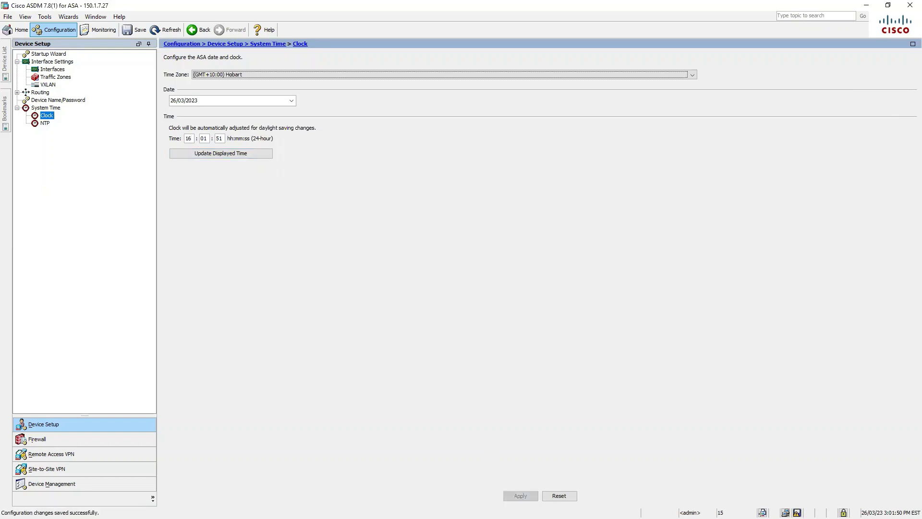
Step: Rerun 'sh clock' to verify 16:01:55, then save the running configuration to flash
key("alt+Tab")
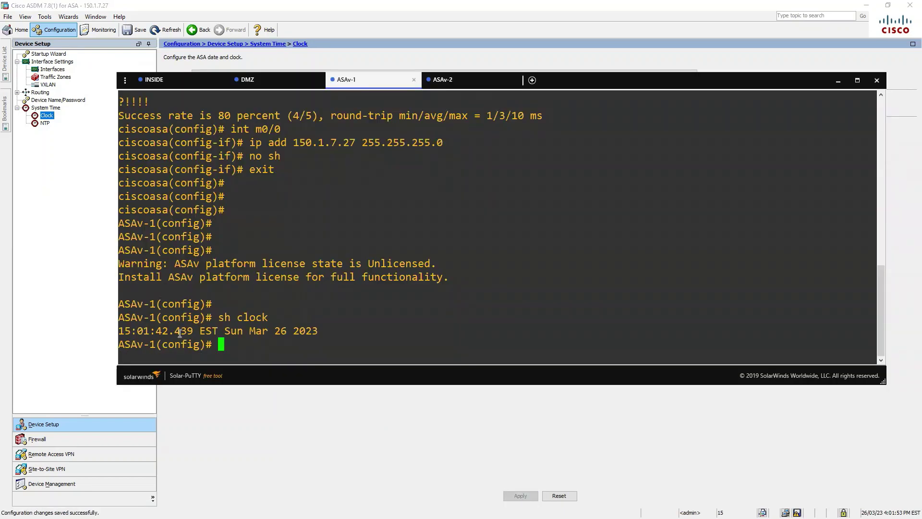
key("Up")
key("Return")
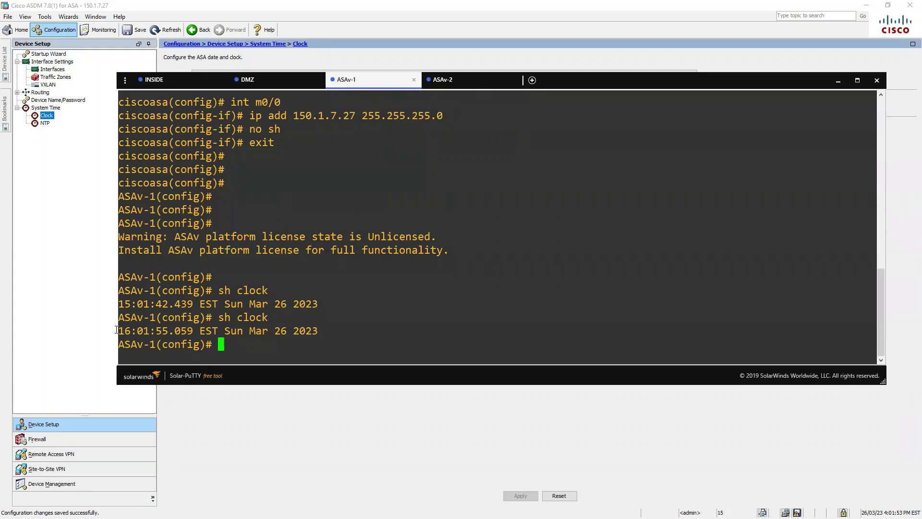
left_click_drag(117, 331, 200, 330)
left_click(838, 81)
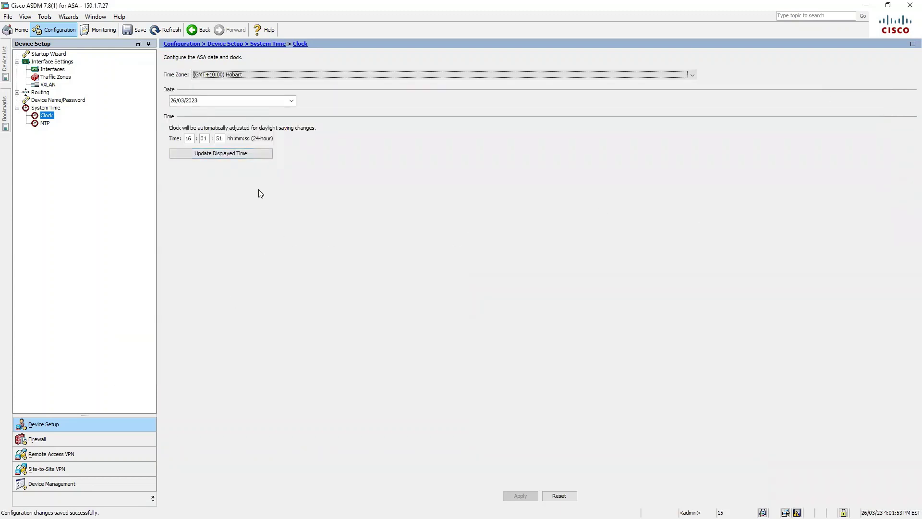
left_click(136, 30)
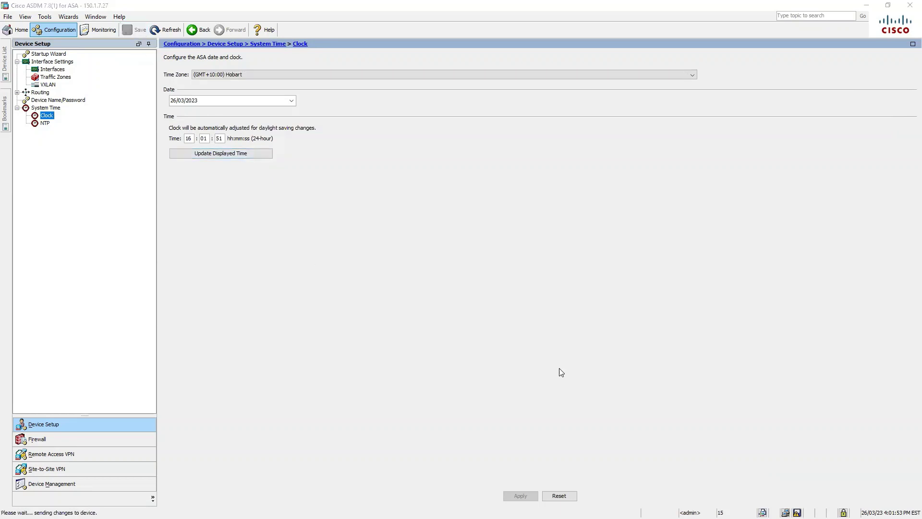
Step: In Firewall, browse NAT, AAA, Filter Rules, URL Filtering Servers, Threat Detection and Identity Options pages
left_click(71, 441)
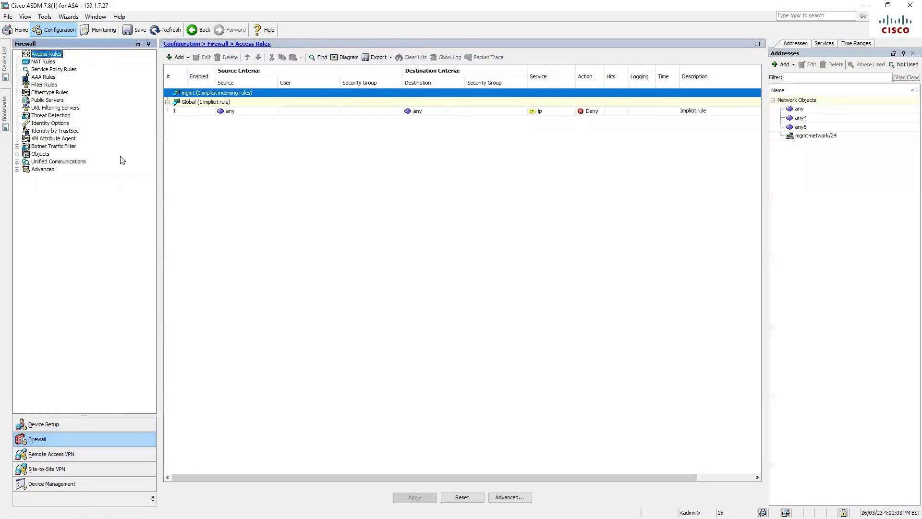
left_click(48, 61)
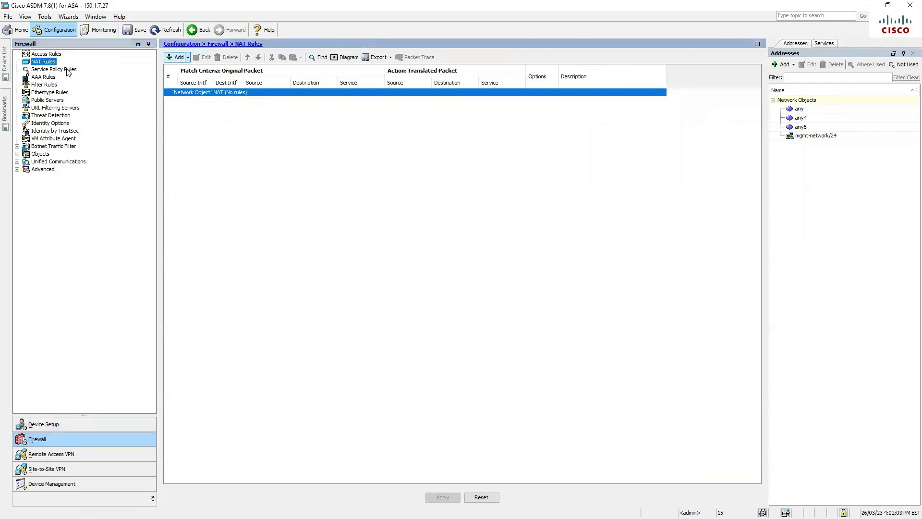
left_click(54, 78)
left_click(47, 85)
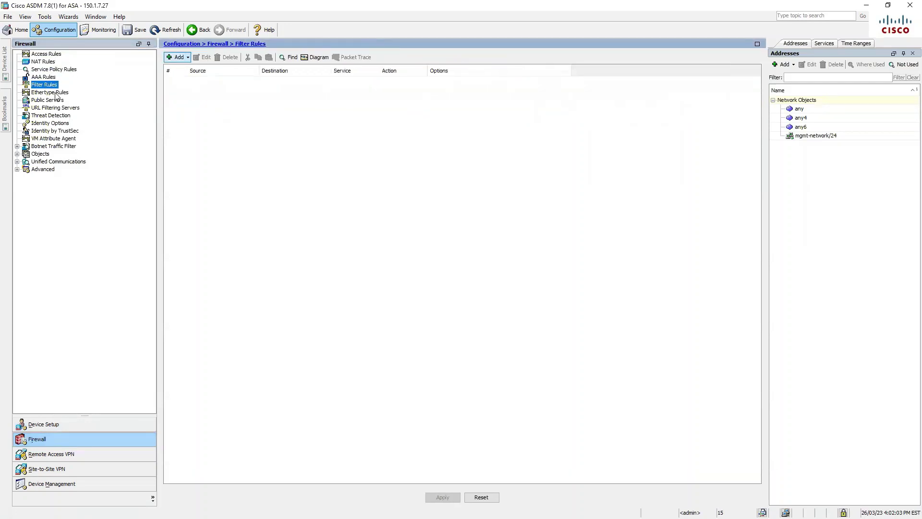
left_click(65, 109)
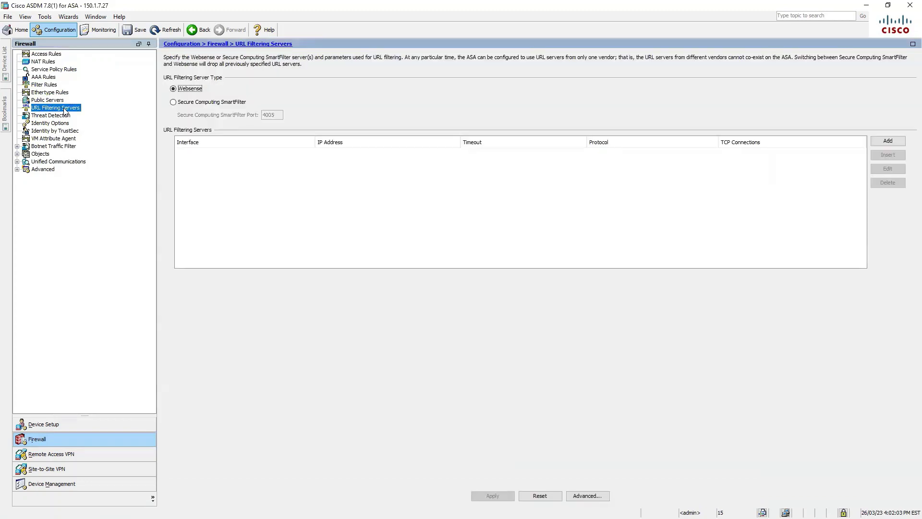
left_click(64, 116)
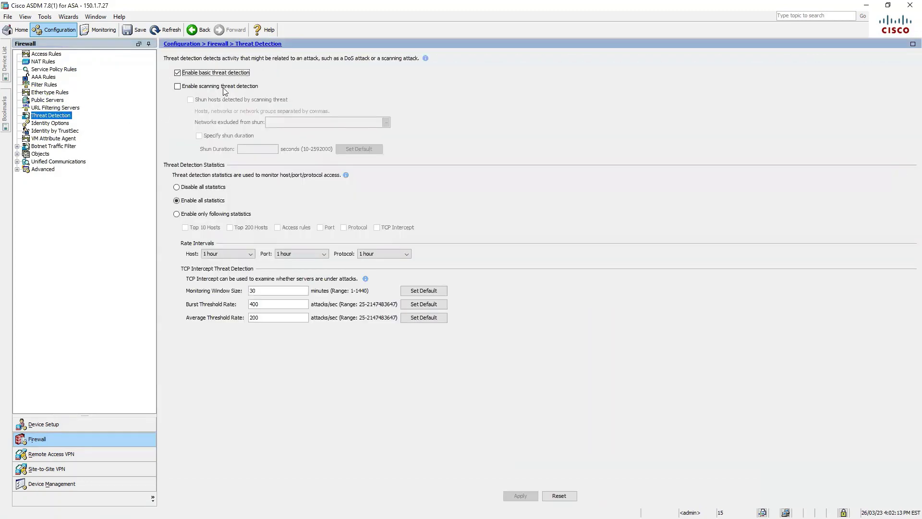
left_click(54, 123)
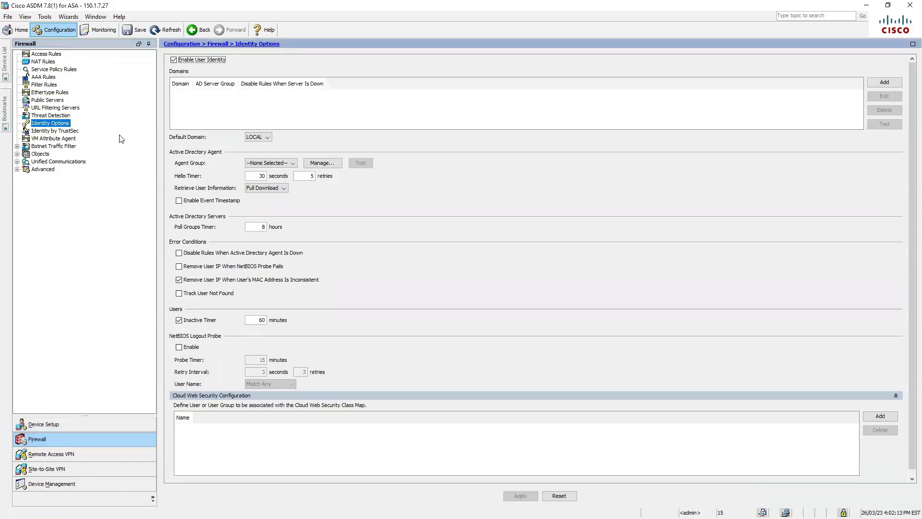
Step: Review the Botnet Traffic Filter pages: Black and White Lists, DNS Snooping, Traffic Settings and Botnet Database
left_click(17, 146)
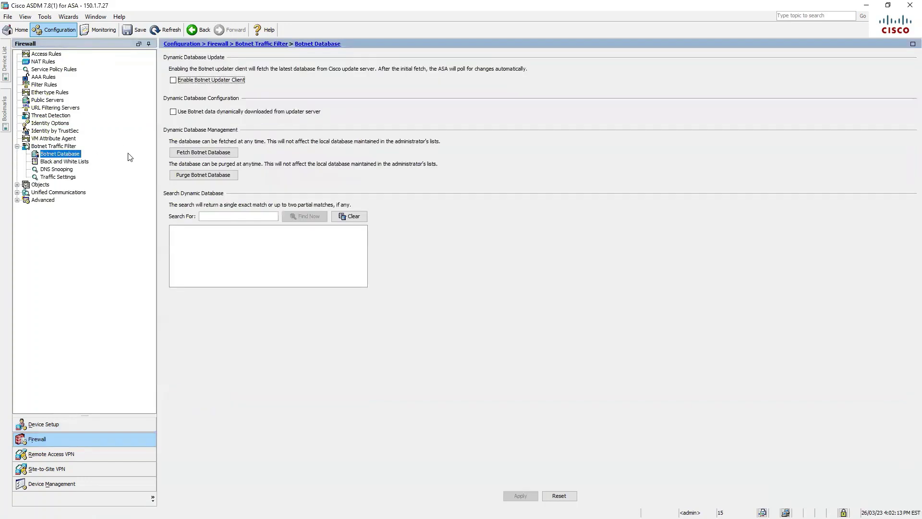
left_click(83, 163)
left_click(70, 170)
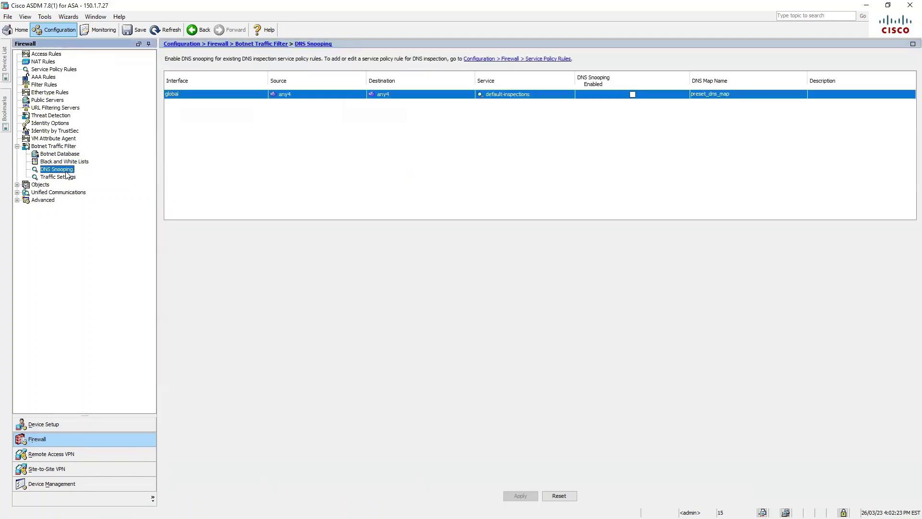
left_click(69, 179)
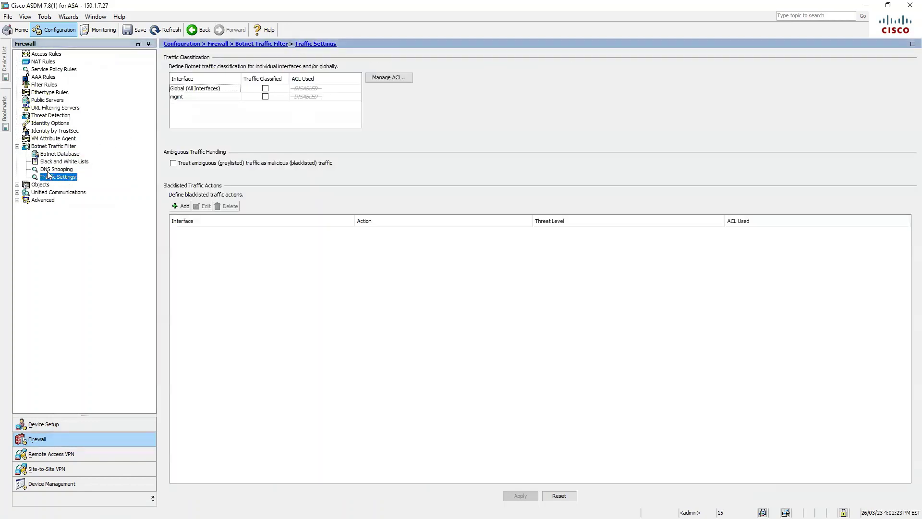
left_click(66, 153)
left_click(66, 146)
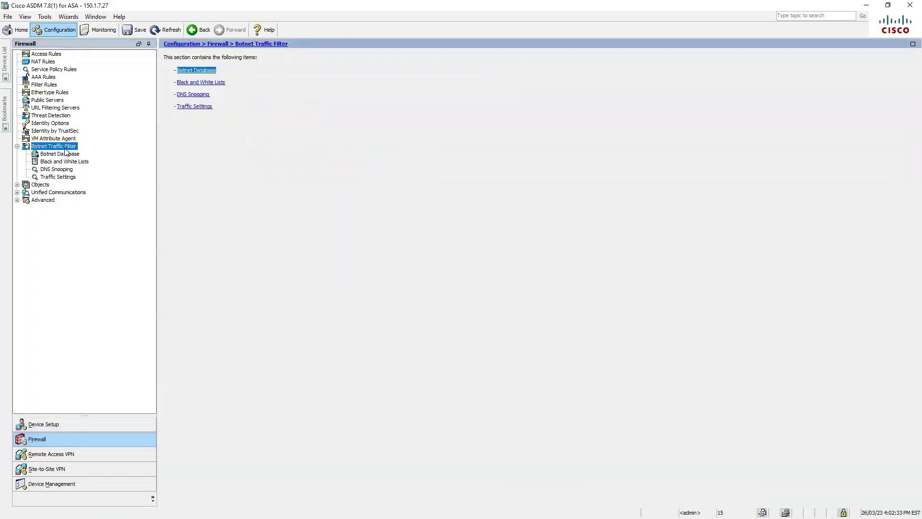
left_click(67, 154)
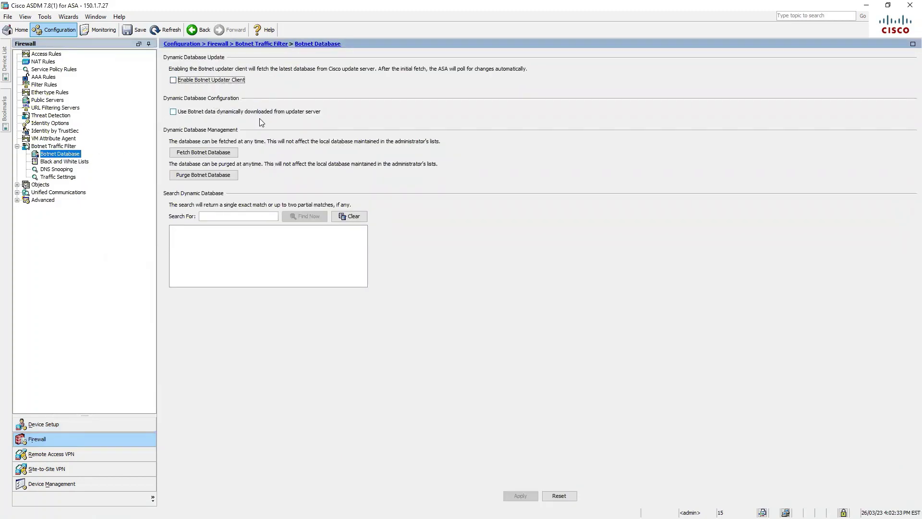
Step: Expand Objects and show the Network Objects/Groups list with any and mgmt-network
left_click(17, 185)
left_click(40, 185)
left_click(65, 192)
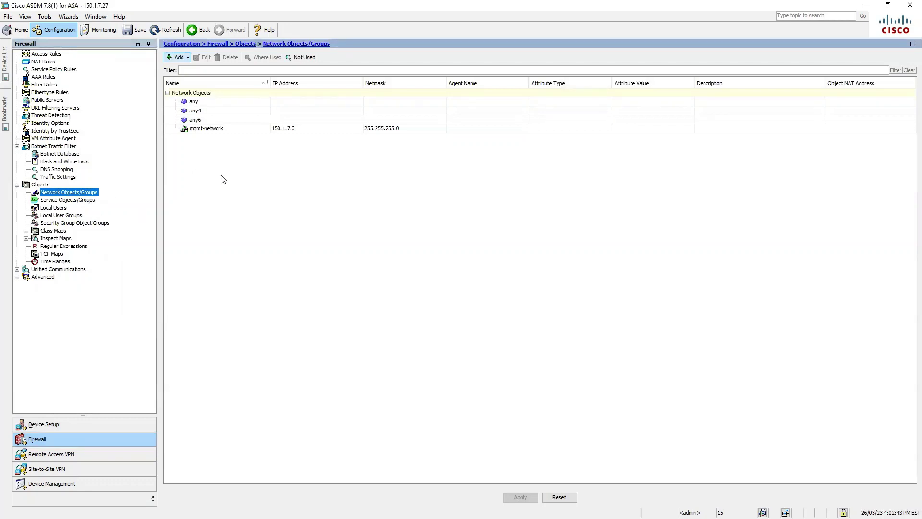
Step: Add a local user 'admin' with a password and its confirmation
left_click(53, 208)
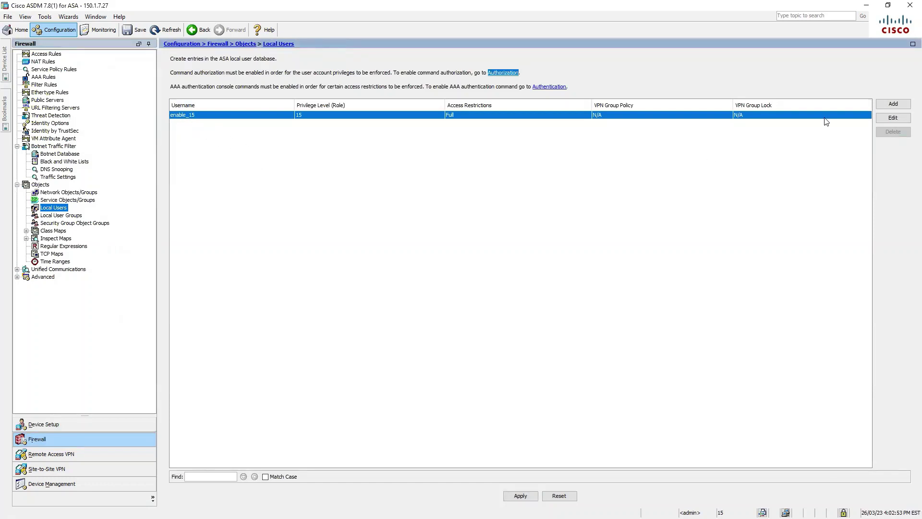
left_click(892, 104)
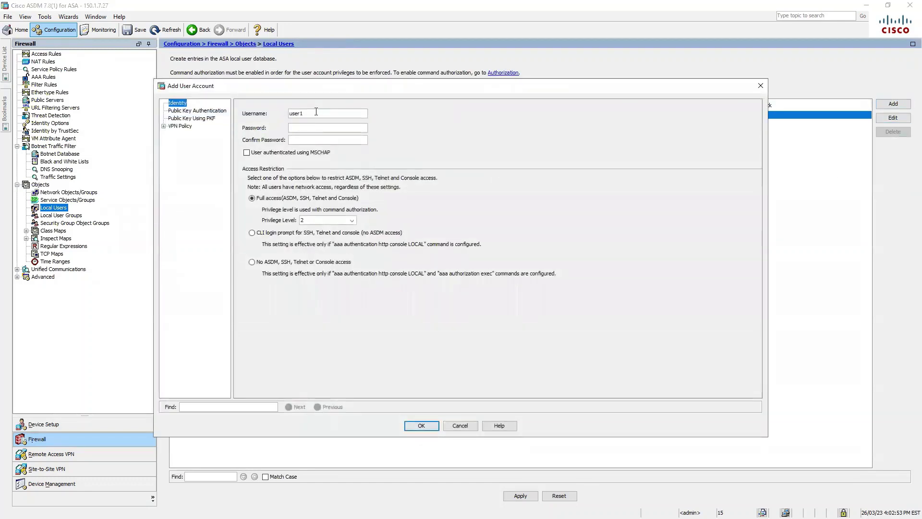
left_click_drag(316, 111, 276, 113)
type("admin")
key("Tab")
type("cisco123")
key("Tab")
type("cisco123")
left_click(422, 425)
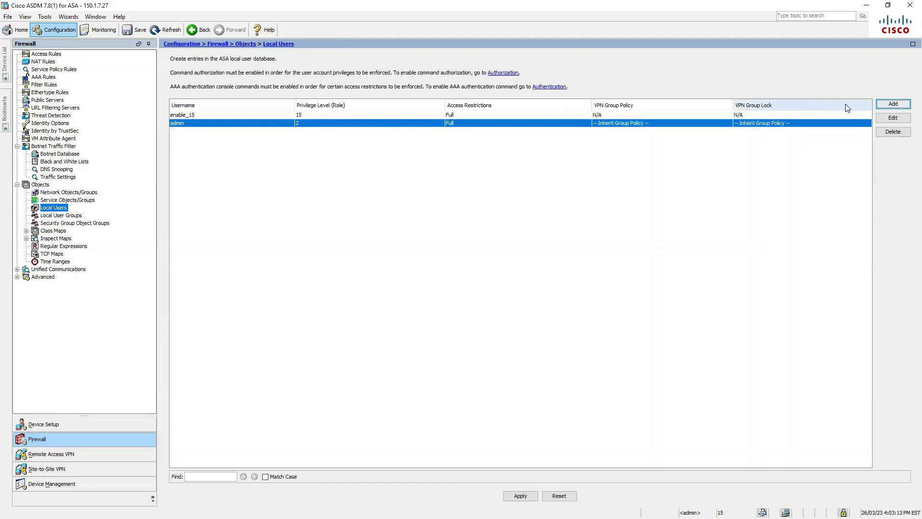
Step: Set admin's privilege level to 15, apply it to the device, and view Local User Groups
left_click(893, 120)
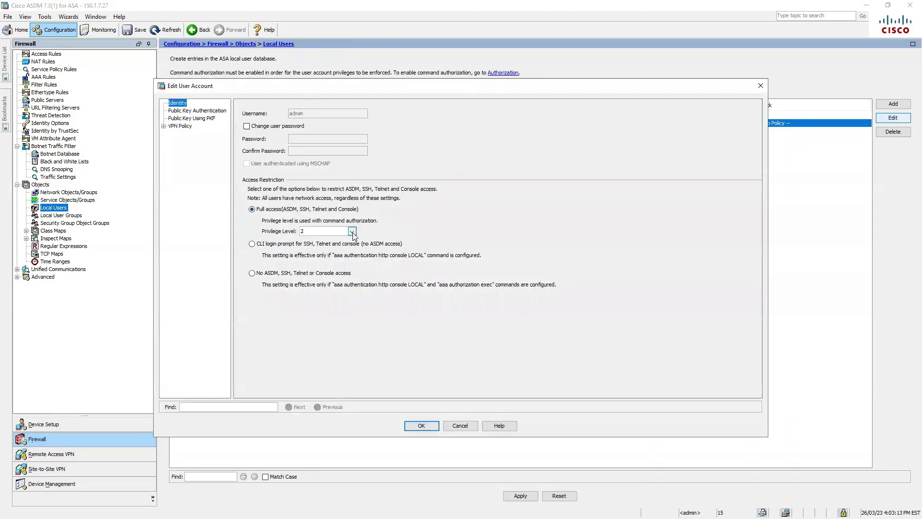
left_click(351, 232)
scroll(347, 241, "up", 3)
left_click(323, 241)
left_click(429, 428)
left_click(520, 496)
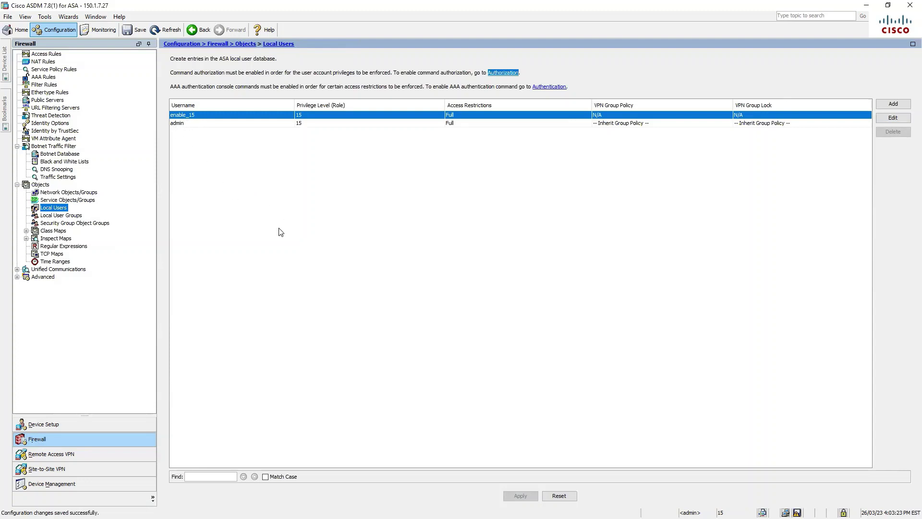
left_click(68, 217)
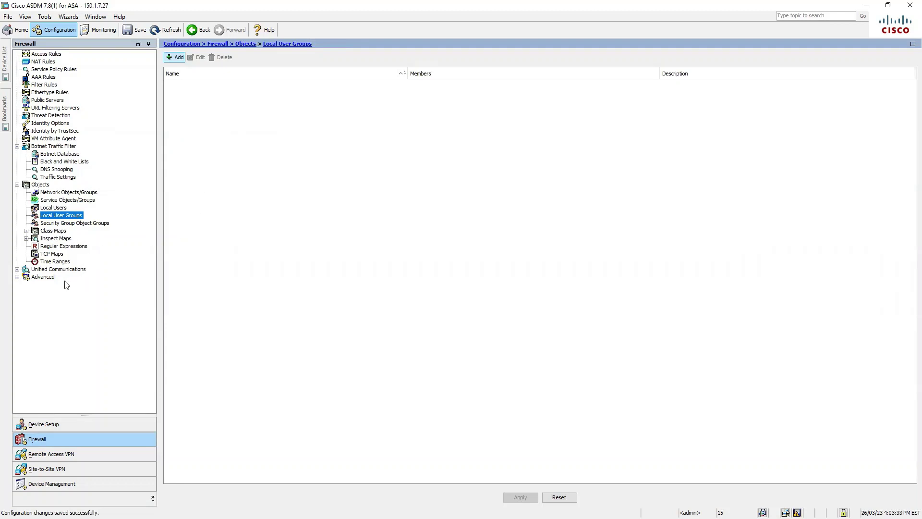
Step: Browse Anti-Spoofing and the identity and CA certificate pages, then switch to Remote Access VPN
left_click(45, 278)
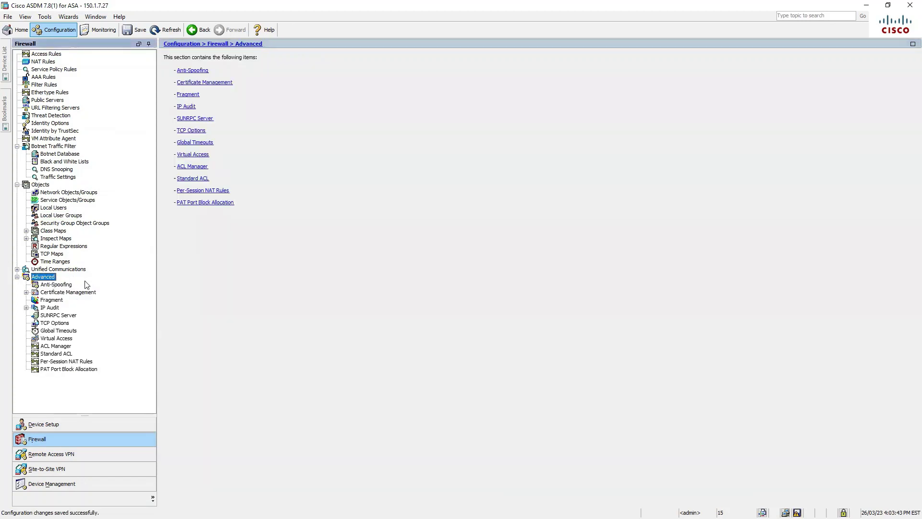
left_click(62, 287)
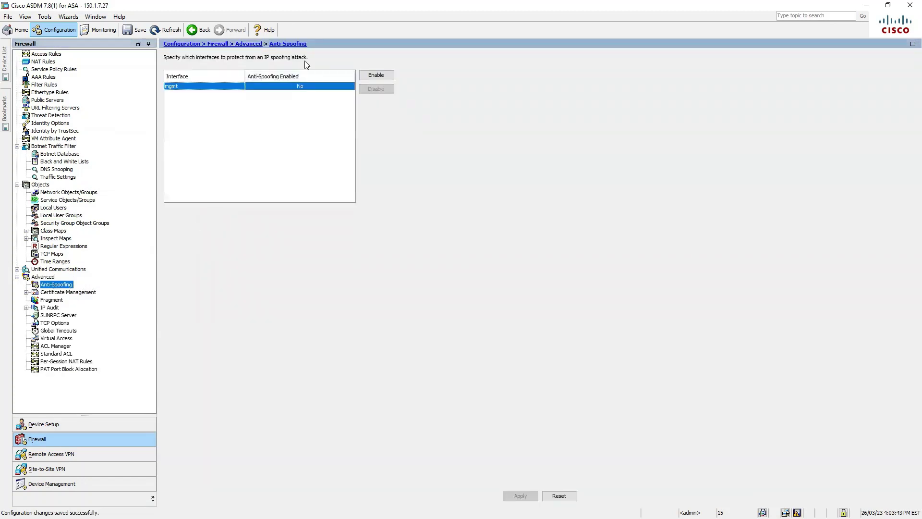
left_click(364, 77)
left_click(26, 292)
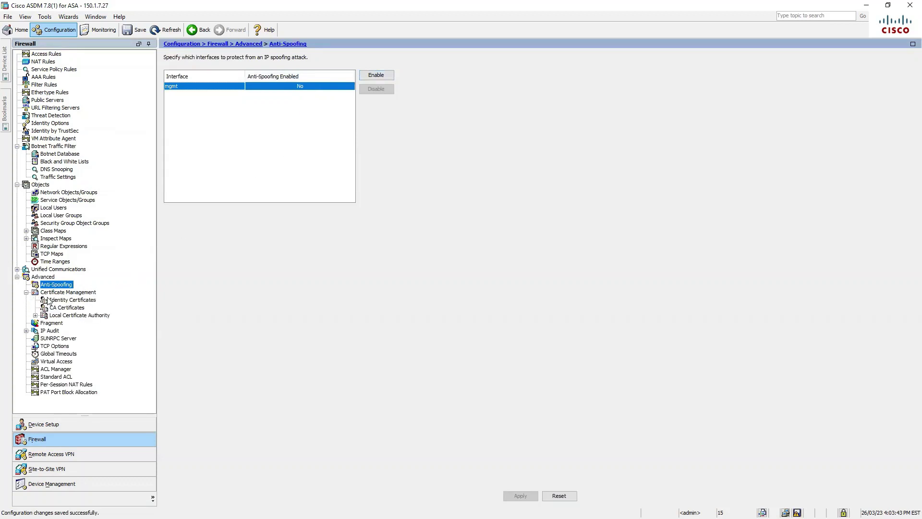
left_click(84, 302)
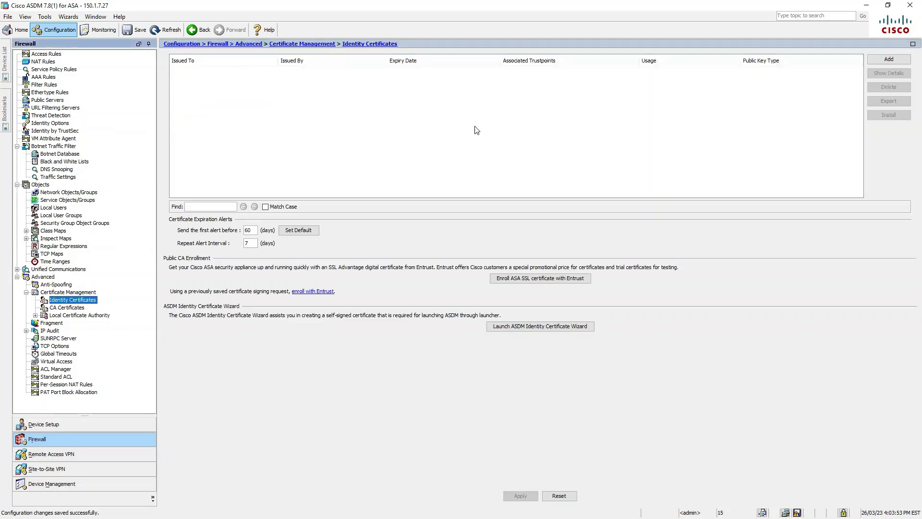
left_click(69, 307)
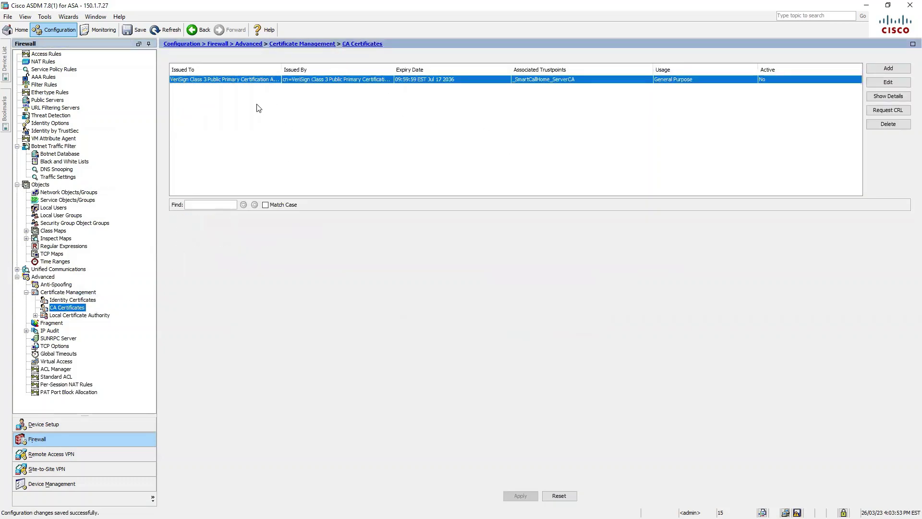
left_click(85, 299)
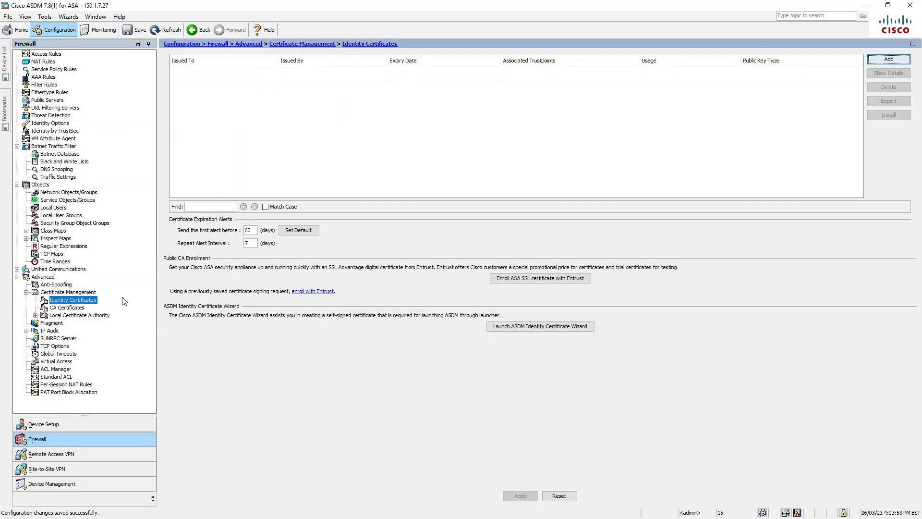
left_click(71, 454)
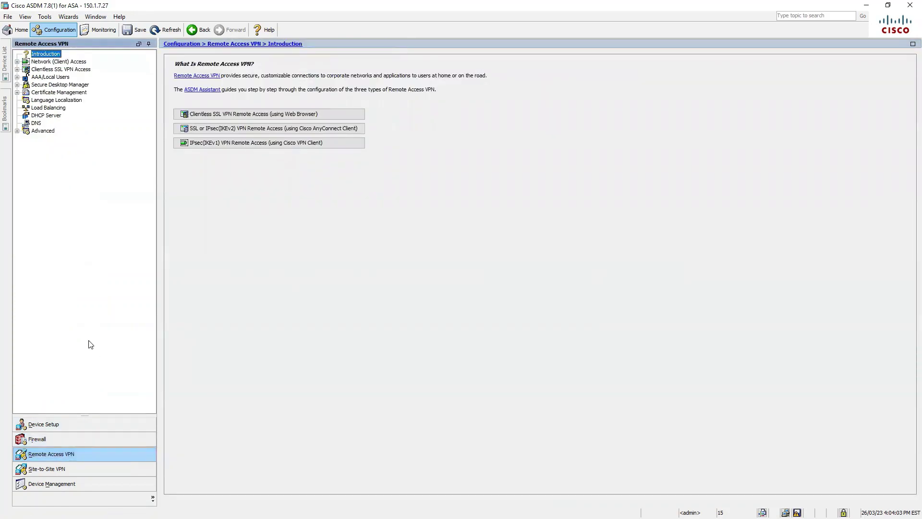
Step: Expand Network (Client) and Clientless SSL VPN Access, visit Site-to-Site VPN, then Device Management
left_click(17, 61)
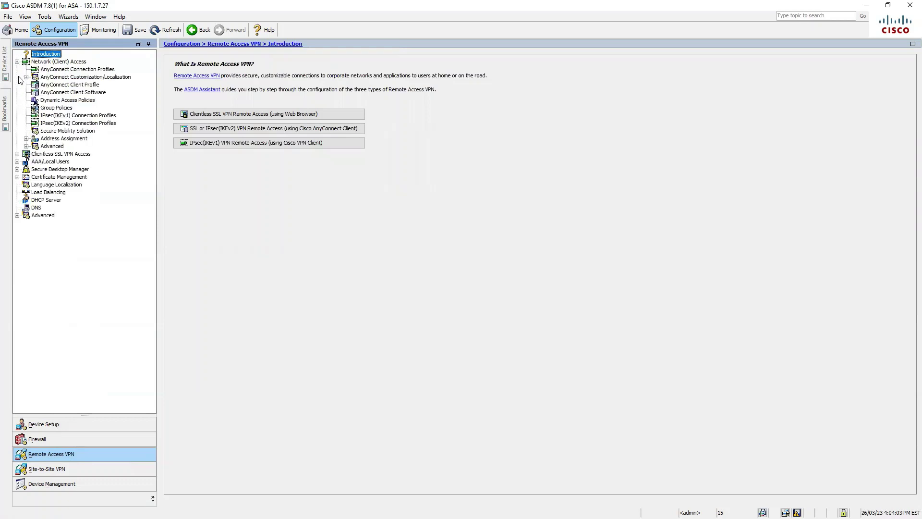
left_click(17, 153)
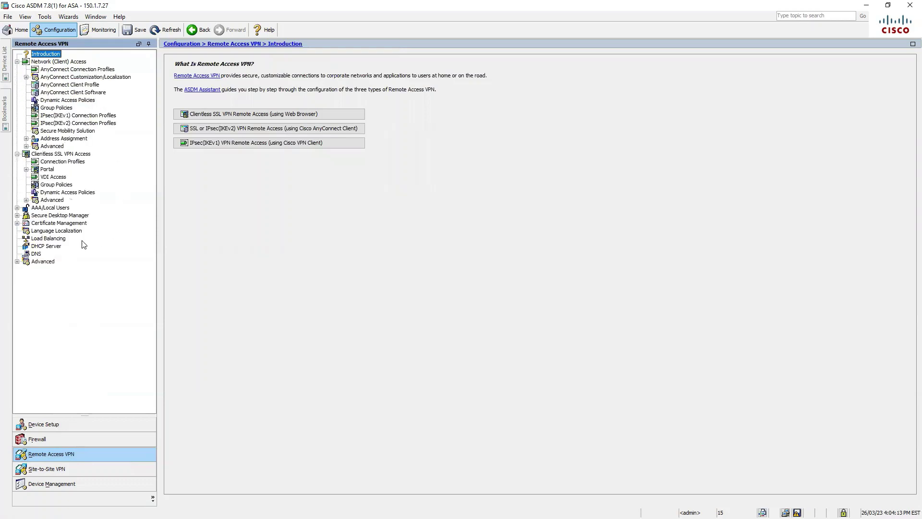
left_click(46, 469)
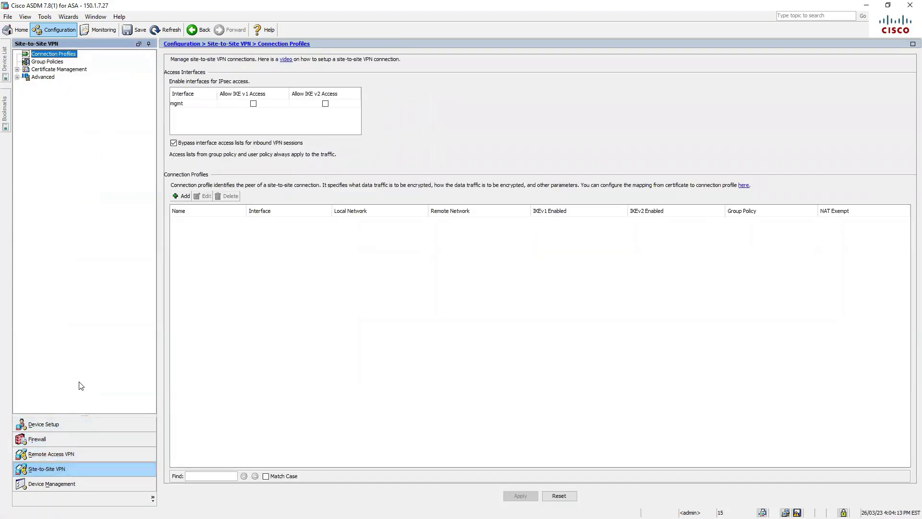
left_click(64, 484)
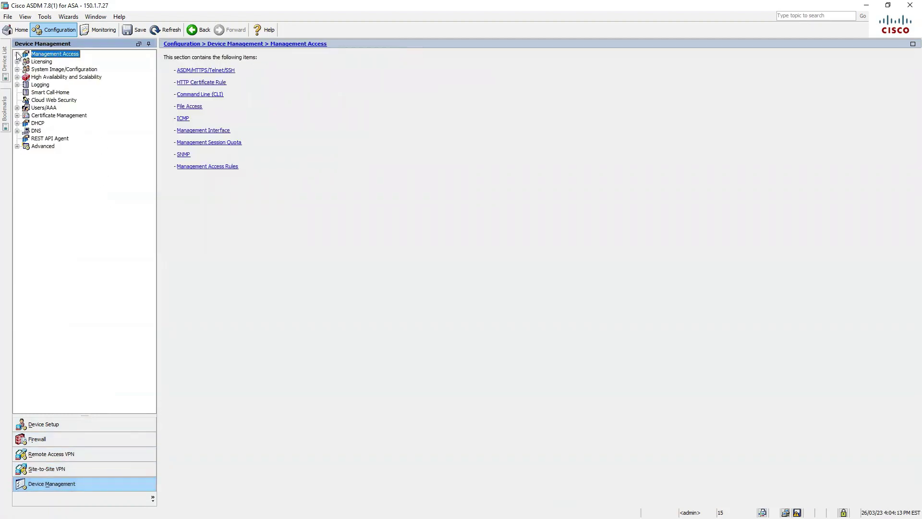
Step: Review the ASDM/HTTPS/Telnet/SSH access and HTTP Certificate Rule pages under Management Access
left_click(17, 54)
left_click(70, 62)
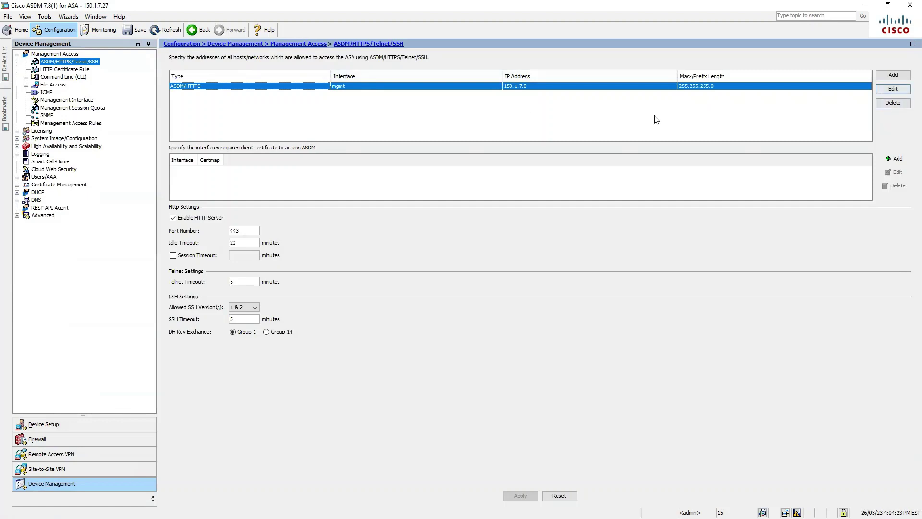
left_click(5, 111)
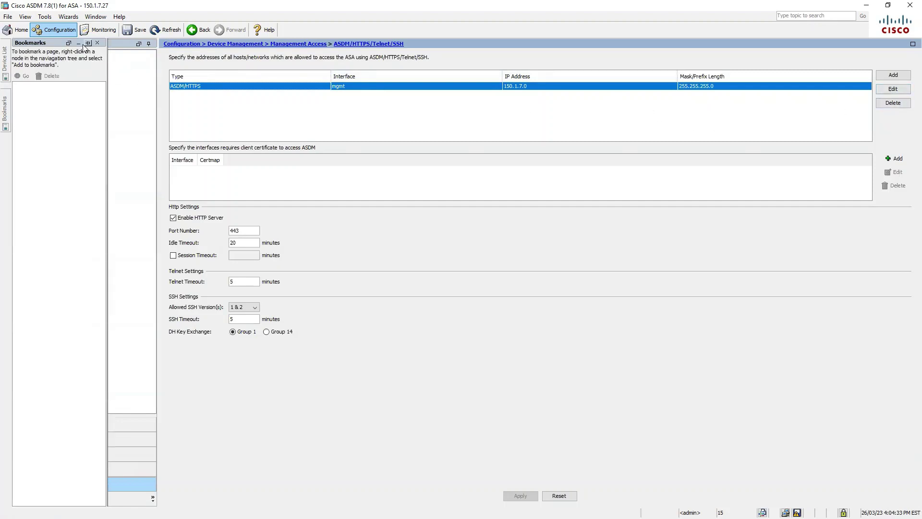
left_click(78, 43)
left_click(77, 72)
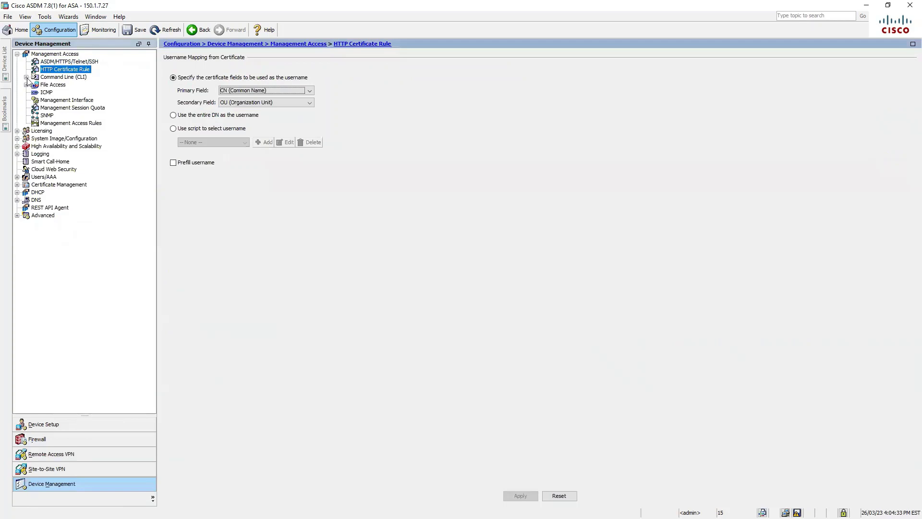
Step: Check the CLI Banner and Prompt pages, then set and apply a 10-minute console timeout
left_click(26, 77)
left_click(65, 85)
left_click(67, 92)
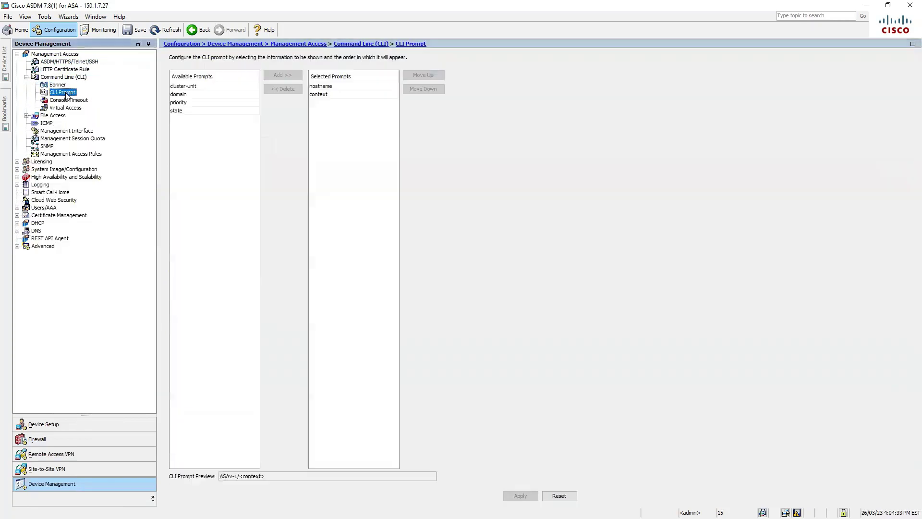
left_click(57, 86)
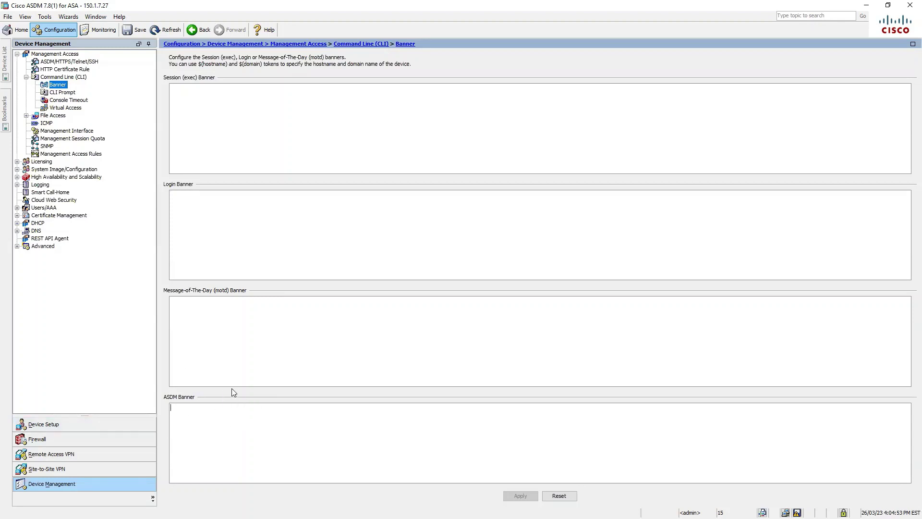
left_click(67, 92)
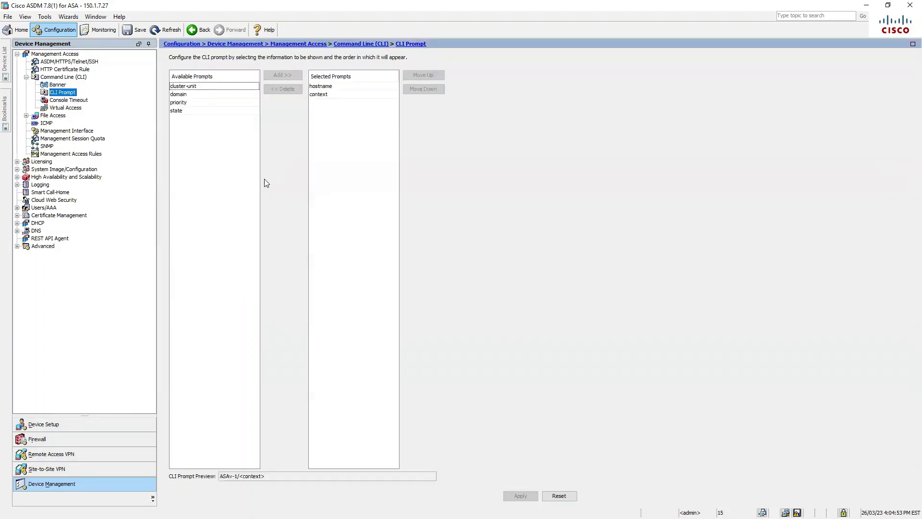
left_click(73, 100)
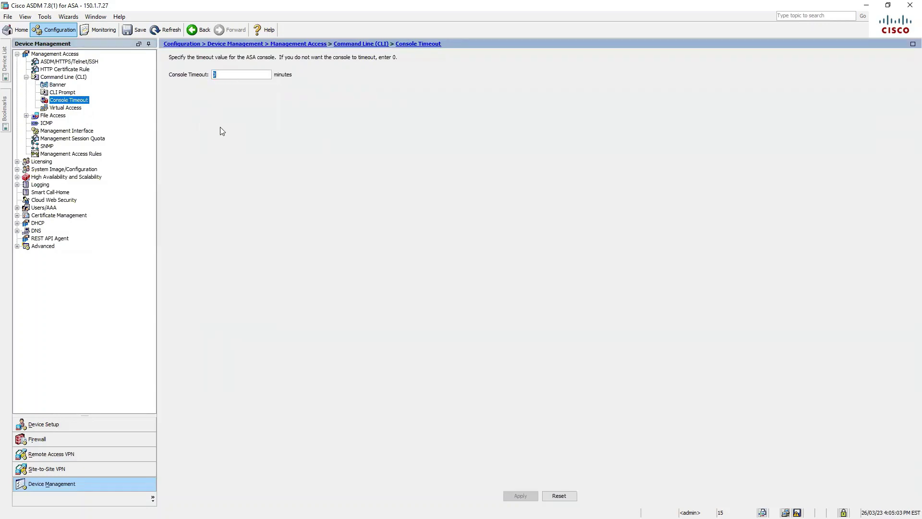
type("10")
left_click(520, 495)
Step: Browse FTP Client, TFTP Client, Secure Copy, Mount Points and ICMP pages, then open Licensing
left_click(55, 117)
left_click(65, 124)
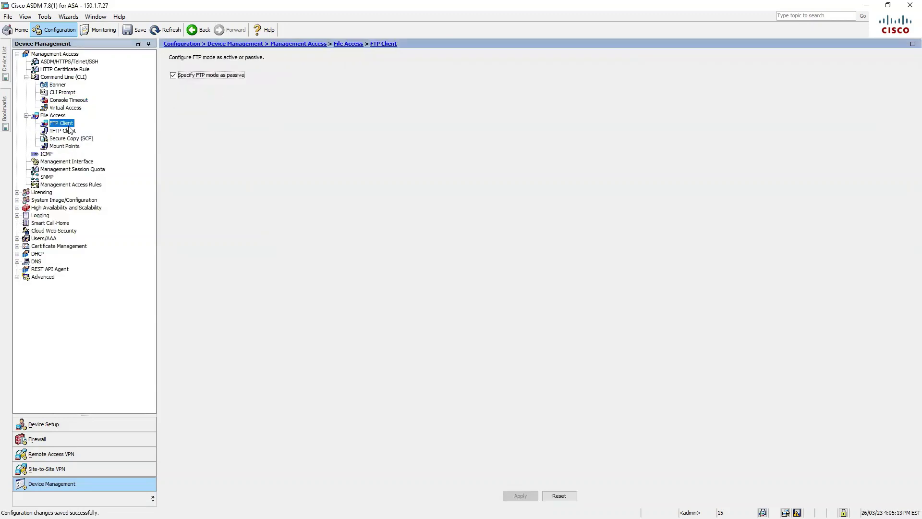
left_click(69, 130)
left_click(73, 138)
left_click(77, 146)
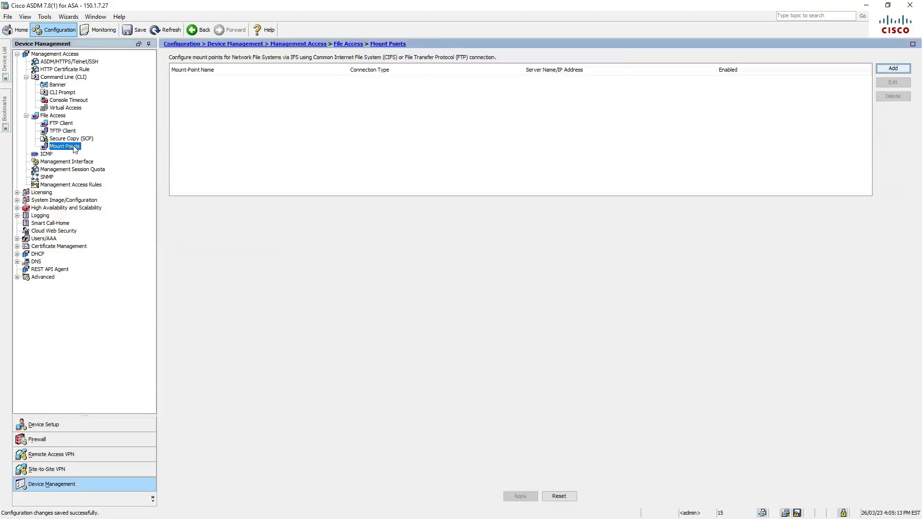
left_click(48, 154)
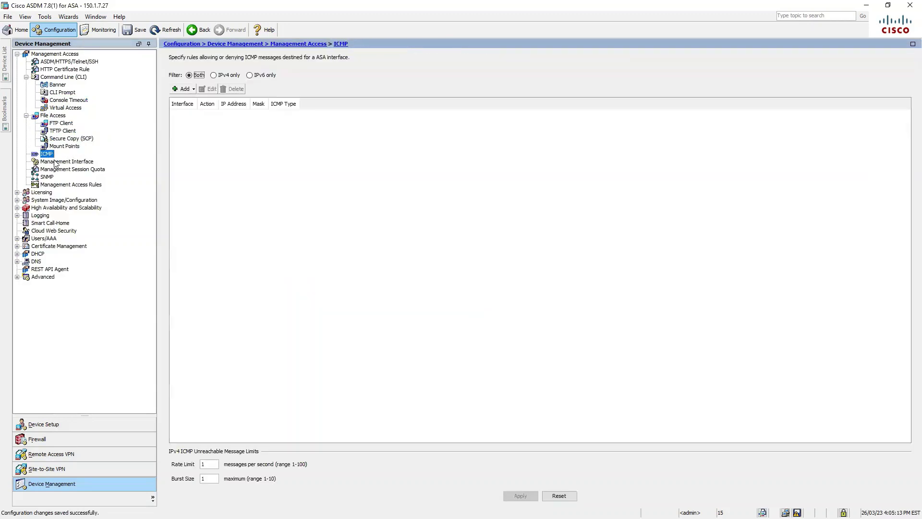
left_click(42, 192)
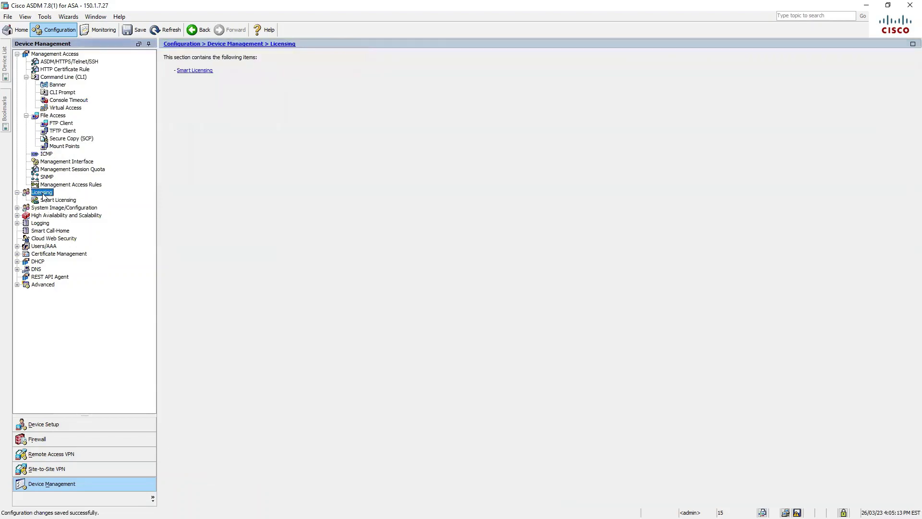
Step: On Smart Licensing, inspect the Maximum VLANs, Failover, AnyConnect Premium Peers and Total VPN Peers licenses
left_click(70, 201)
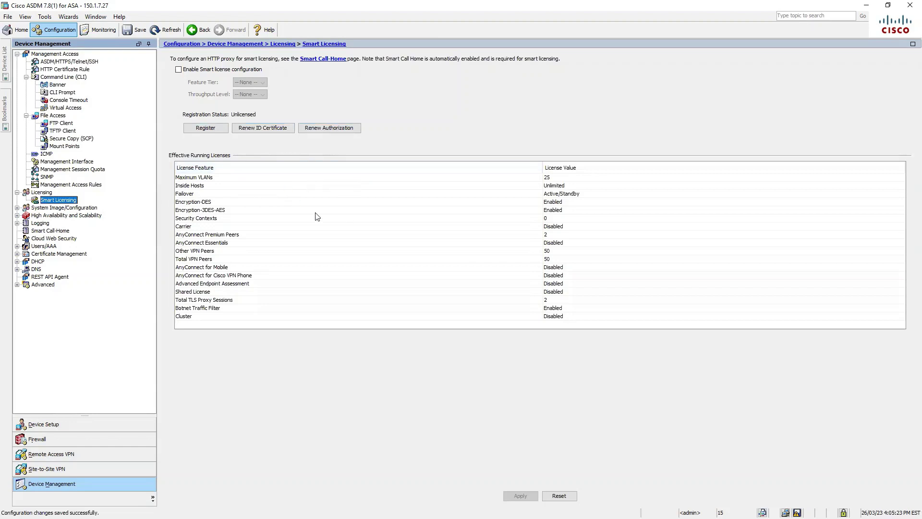
left_click(213, 179)
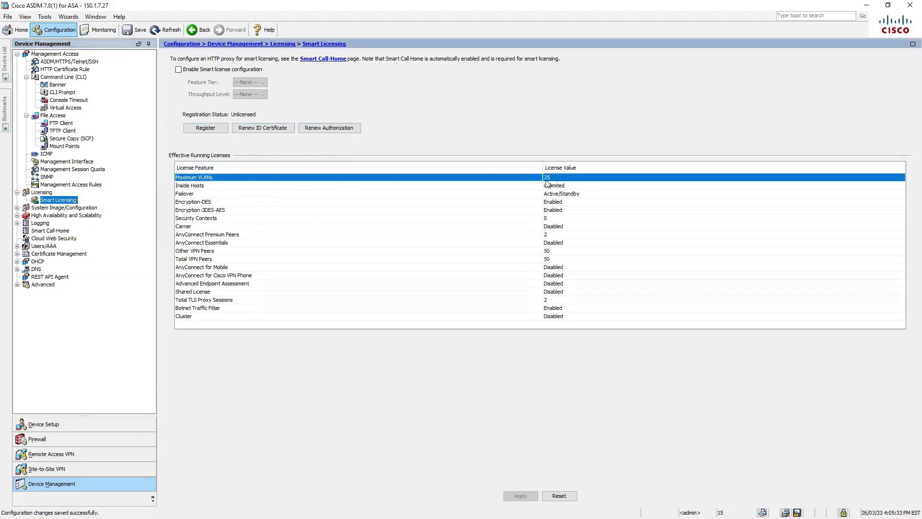
left_click(576, 195)
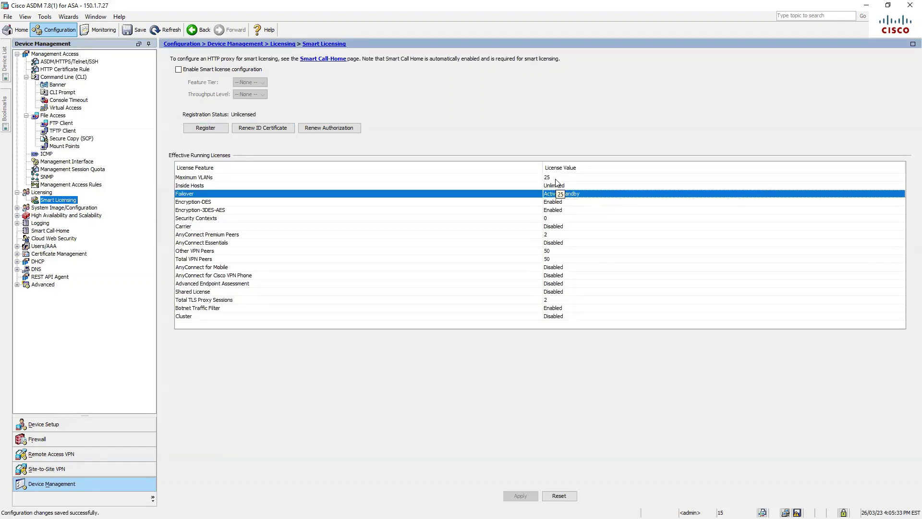
left_click(555, 179)
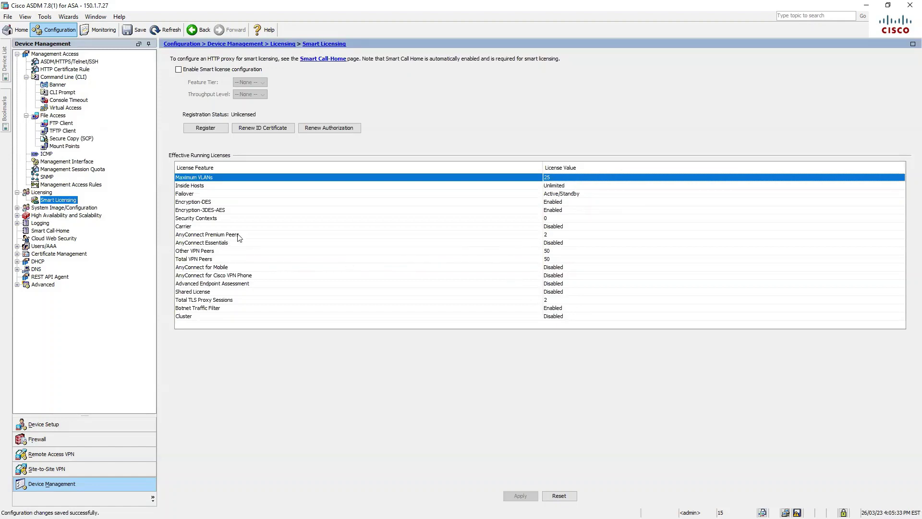
left_click(554, 236)
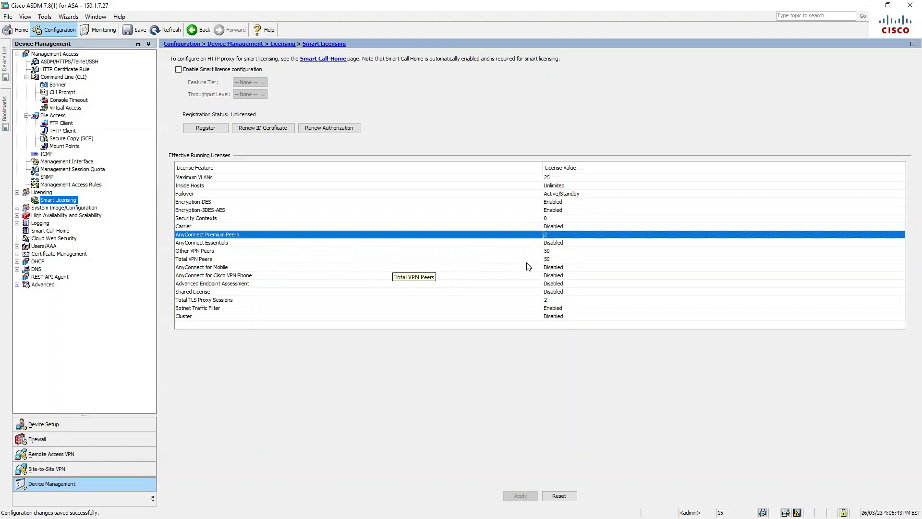
left_click(227, 260)
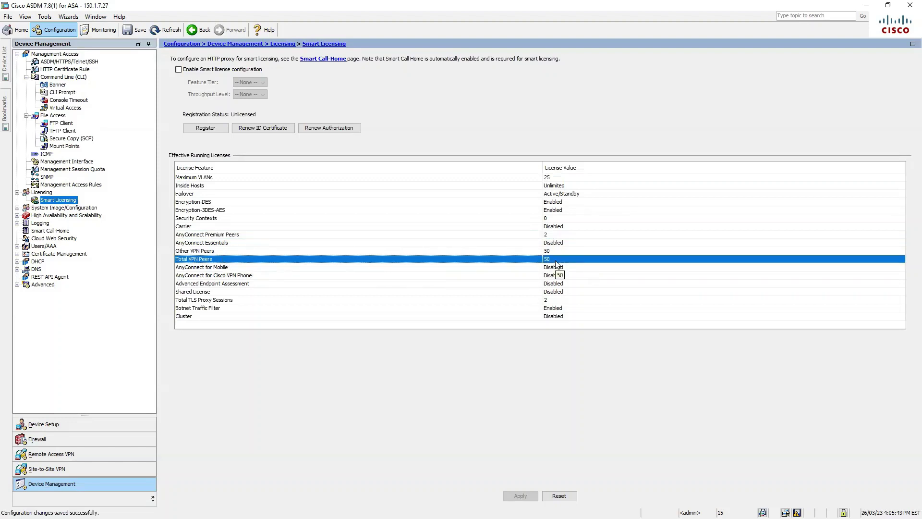
Step: Inspect the Cluster, Botnet Traffic Filter, Failover and Security Contexts licenses, then open Auto Update
left_click(259, 317)
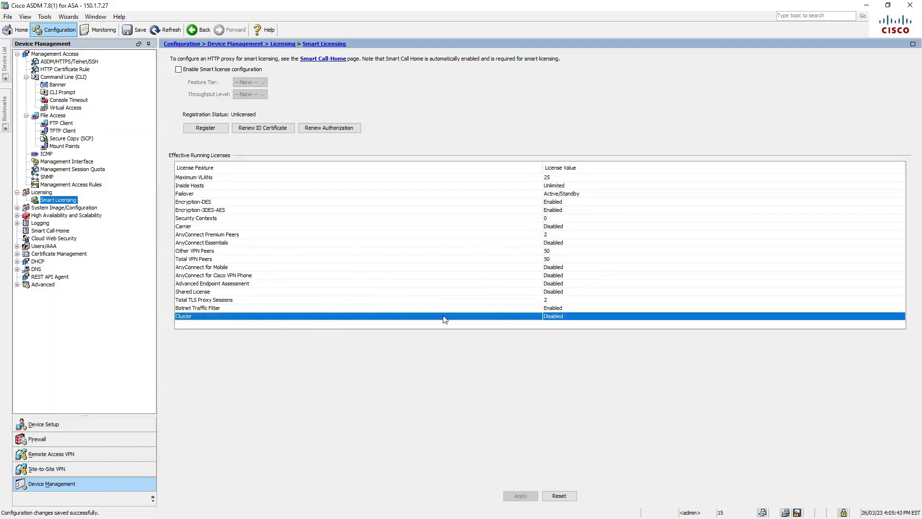
left_click(297, 307)
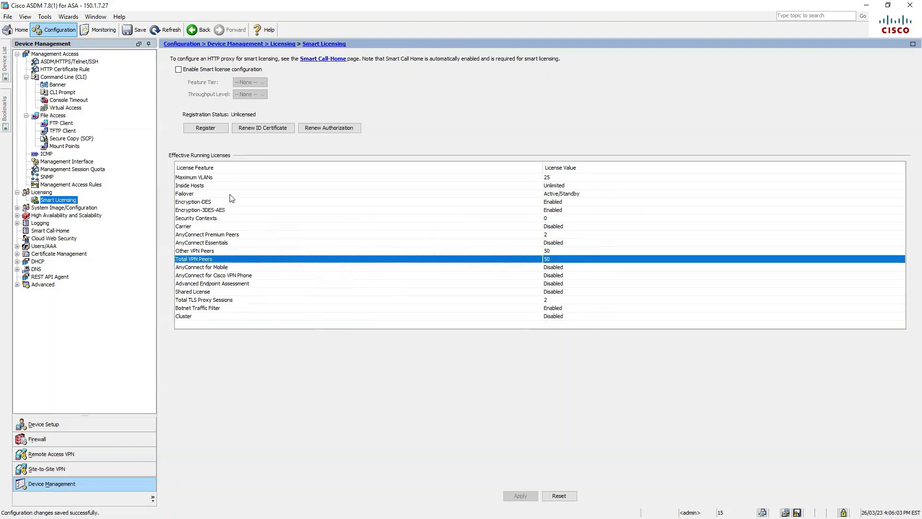
left_click(230, 194)
left_click(231, 219)
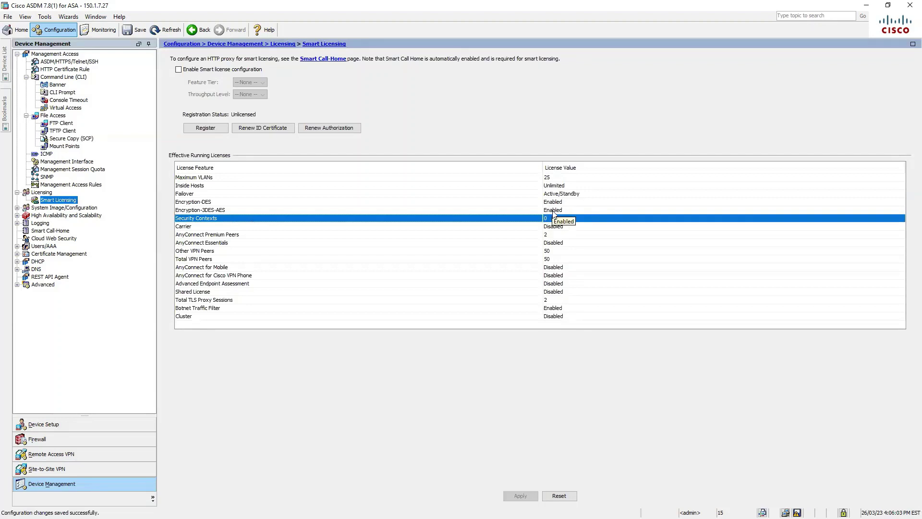
left_click(78, 210)
left_click(61, 215)
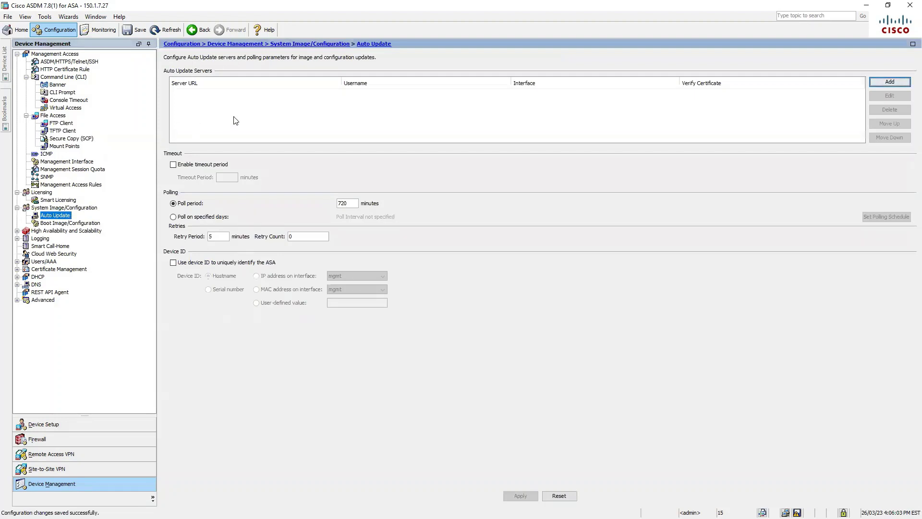
Step: Visit Boot Image/Configuration, the HA/Scalability Wizard page and the Wizards menu, then open Failover
left_click(71, 223)
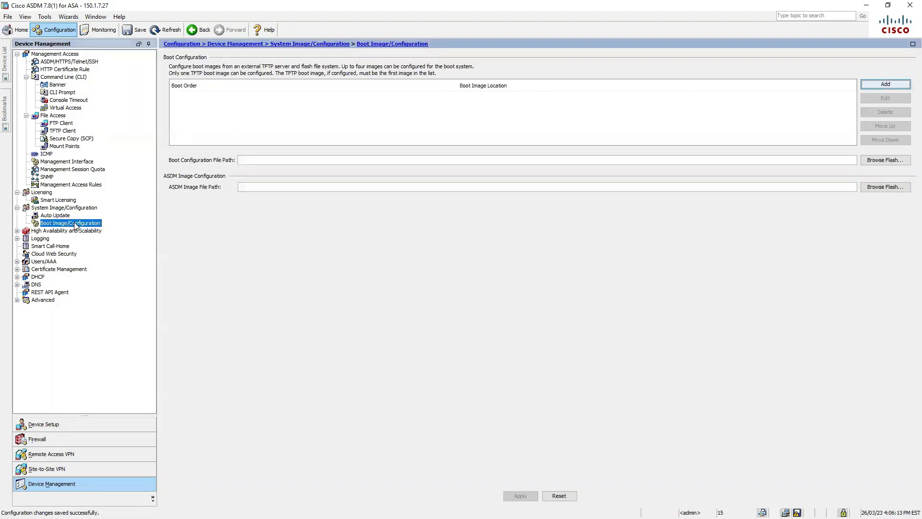
left_click(73, 232)
left_click(69, 238)
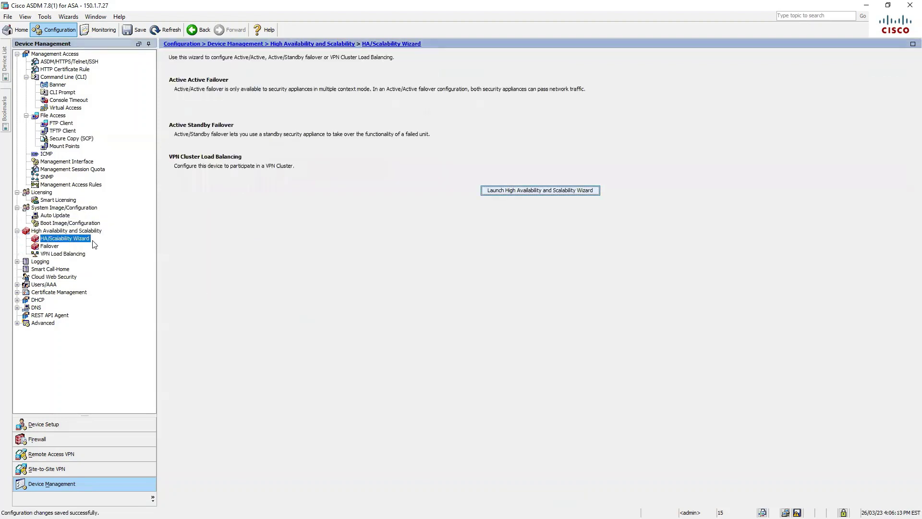
left_click(545, 190)
left_click(68, 16)
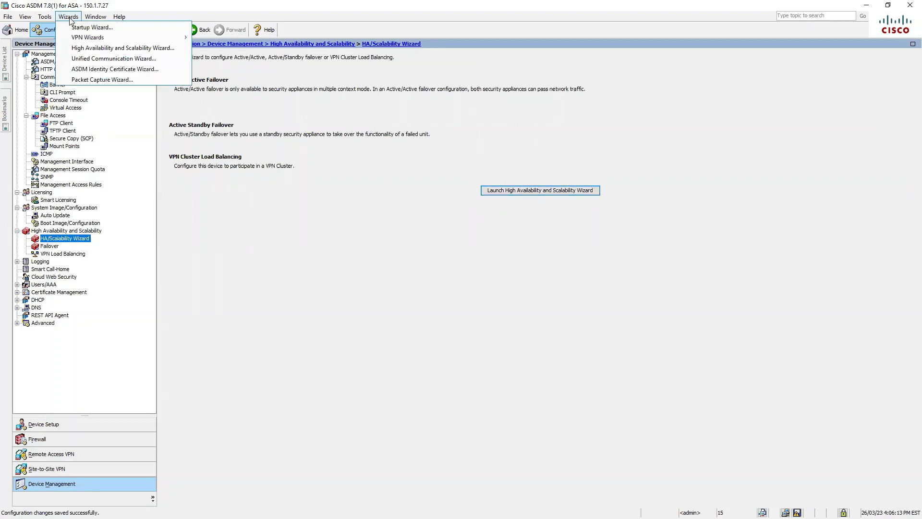
left_click(259, 258)
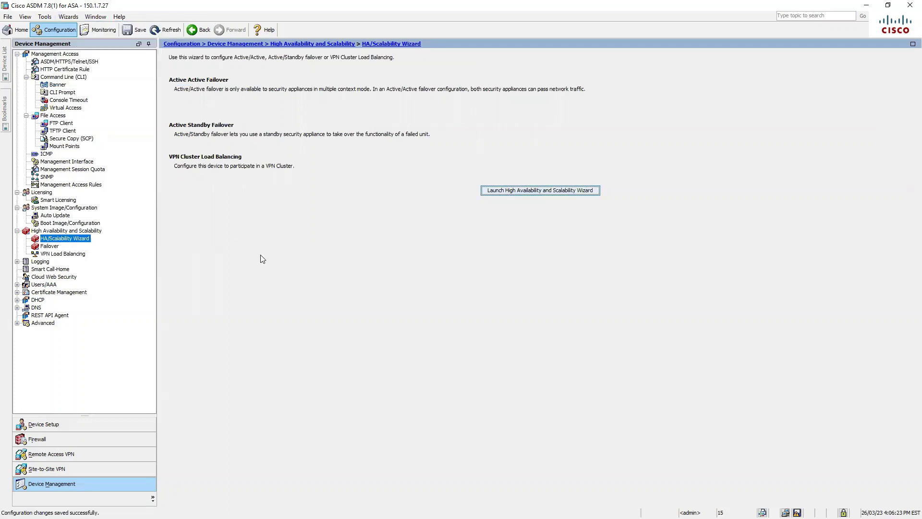
left_click(50, 246)
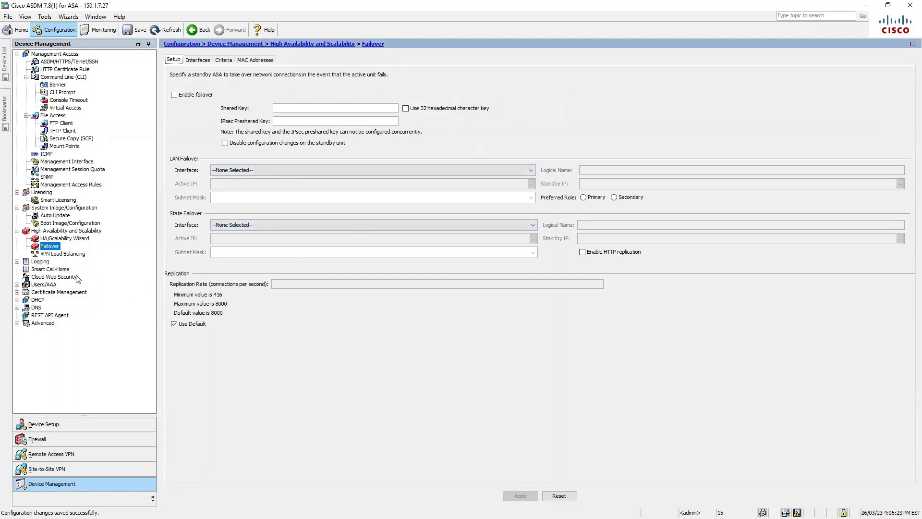
Step: Open Dynamic DNS, then review the DNS Client servers and source interface without changing them
left_click(36, 308)
left_click(57, 321)
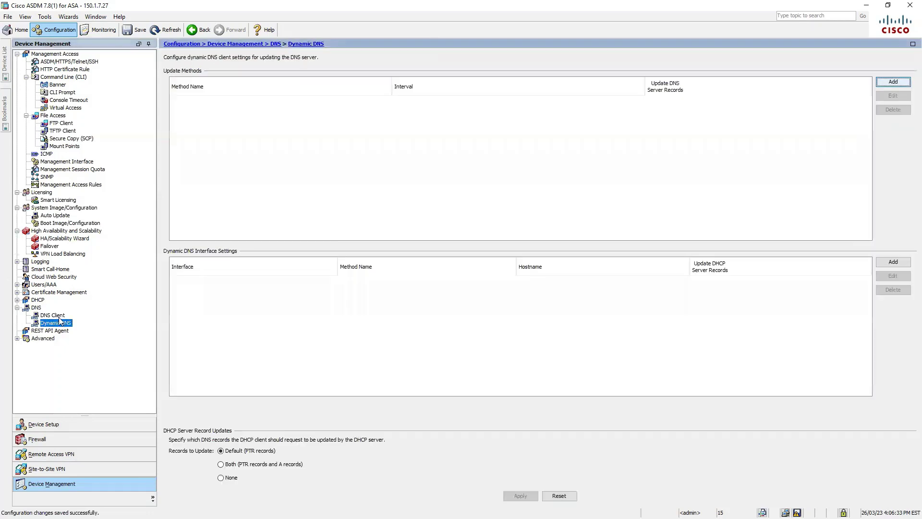
left_click(59, 316)
left_click(289, 93)
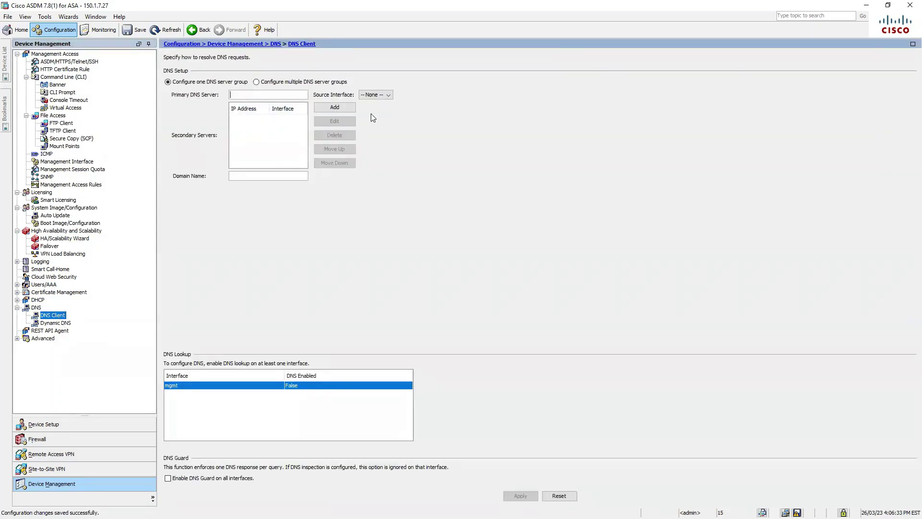
left_click(387, 94)
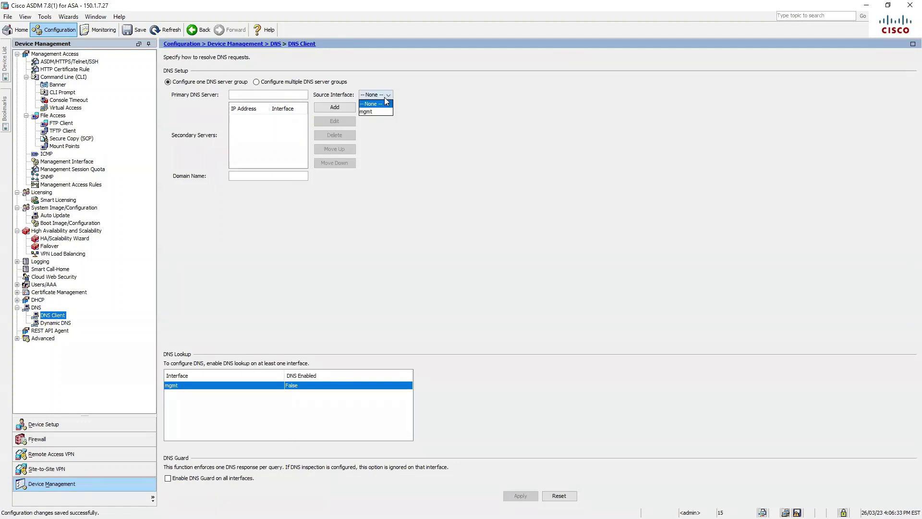
left_click(436, 97)
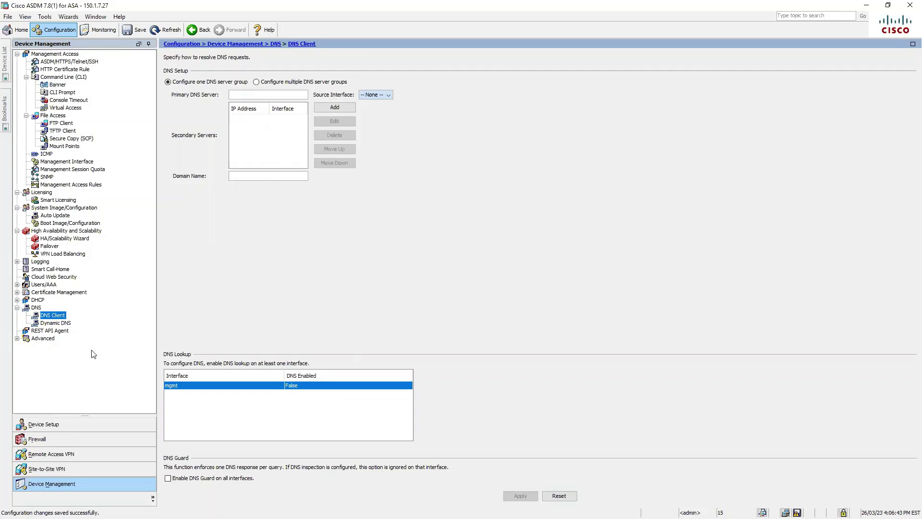
left_click(17, 338)
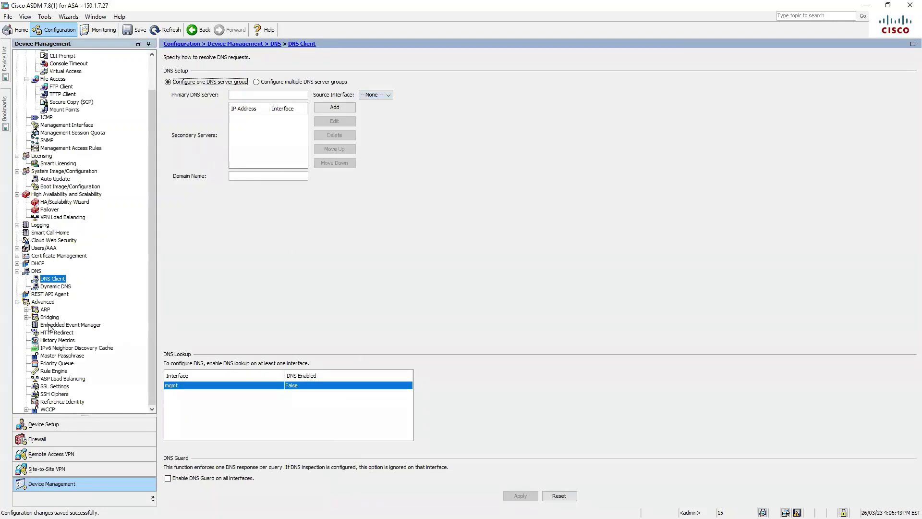
left_click(17, 302)
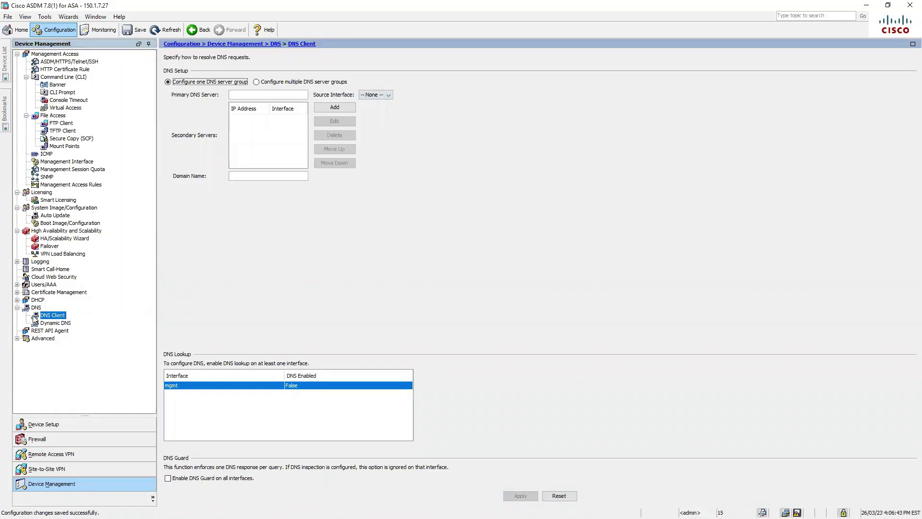